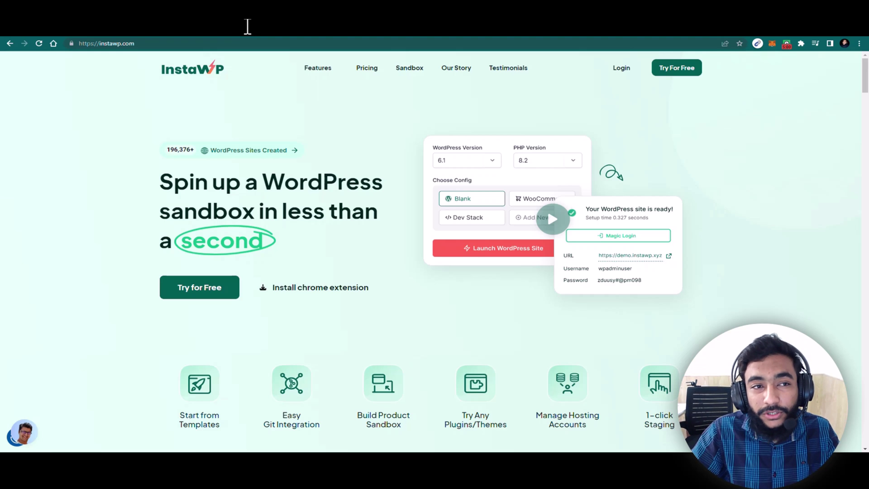
# - Go to webifiedhub.com/instawp to reach InstaWP's 'Setup your new site' page
pyautogui.hotkey('ctrl', 'l')
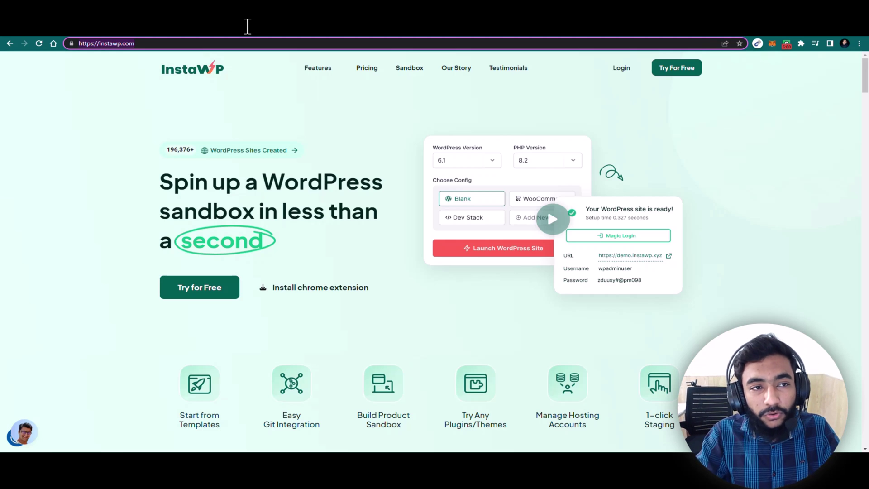
pyautogui.write('webifiedhub.com')
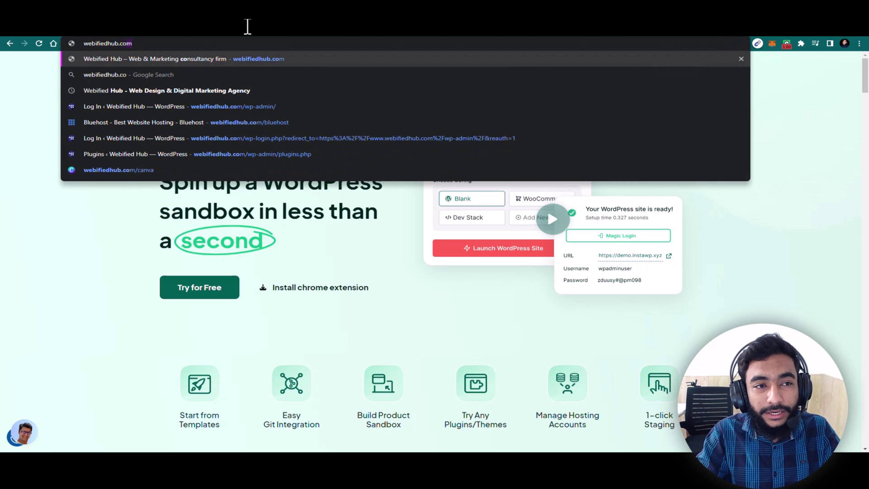
pyautogui.write('/')
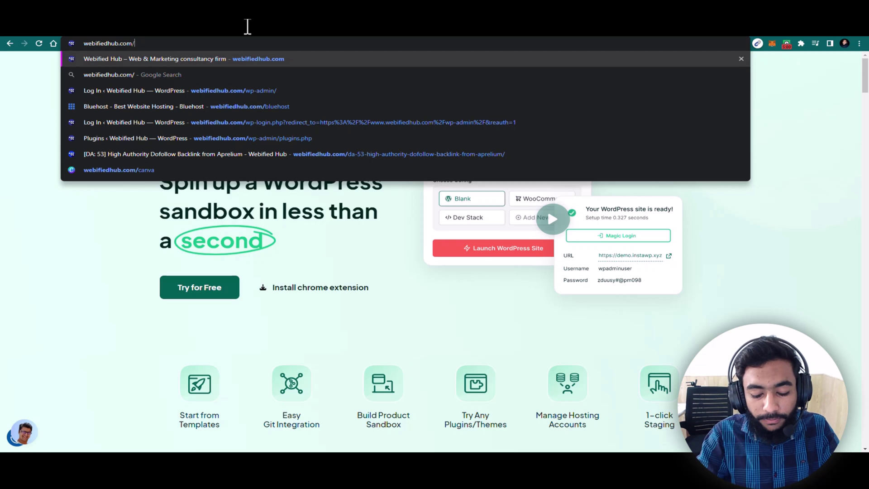
pyautogui.write('instawp')
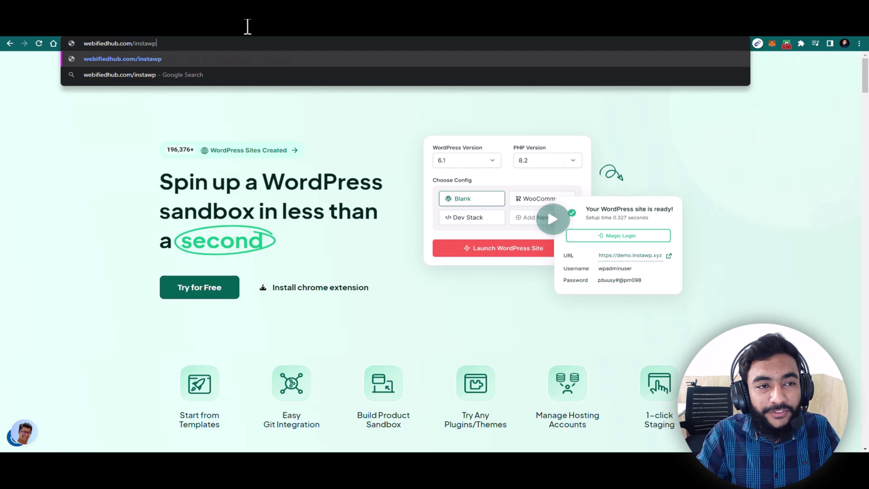
pyautogui.press('Return')
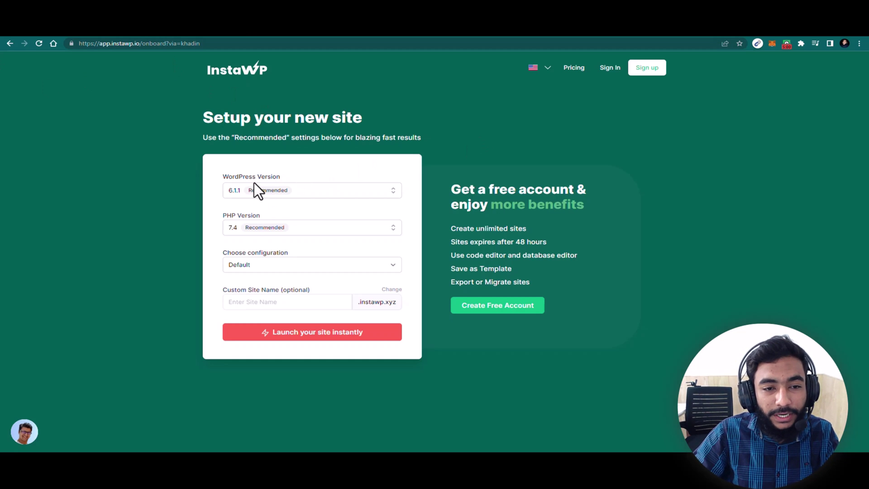
# - Review the version and configuration choices, keeping WordPress 6.1.1 and the Default configuration
pyautogui.click(394, 188)
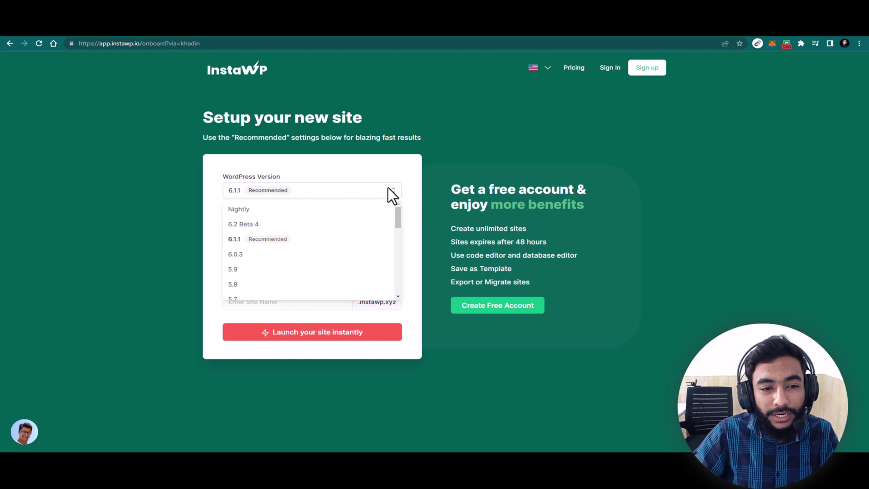
pyautogui.click(240, 239)
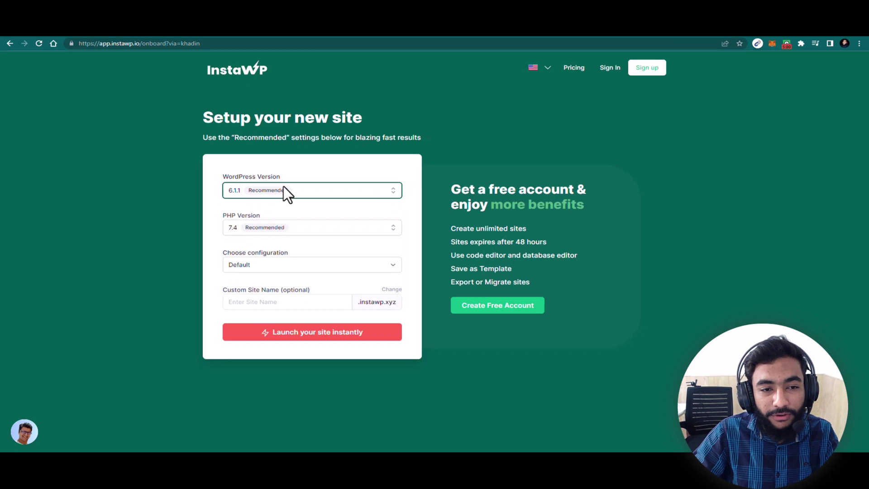
pyautogui.click(283, 187)
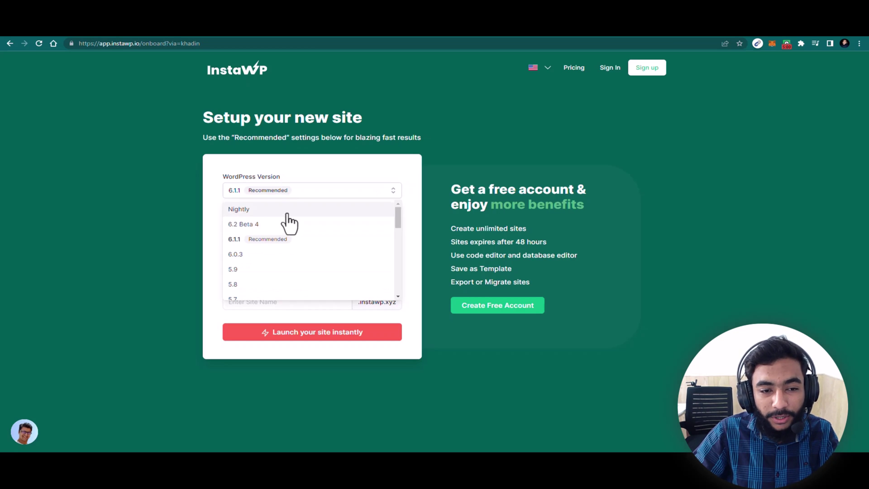
pyautogui.click(261, 240)
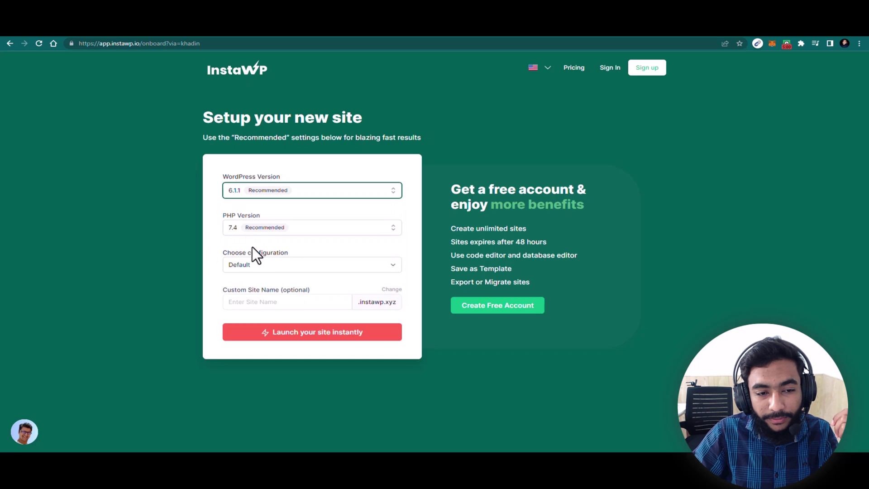
pyautogui.click(258, 266)
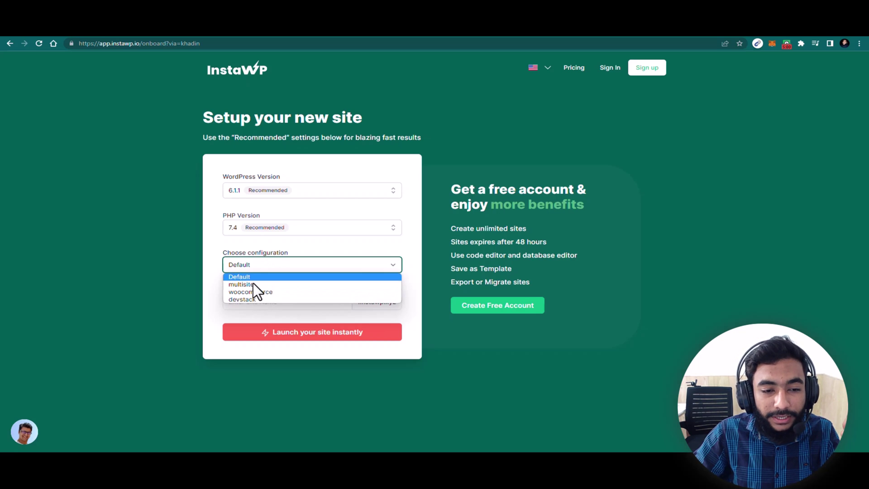
pyautogui.click(249, 265)
pyautogui.click(249, 265)
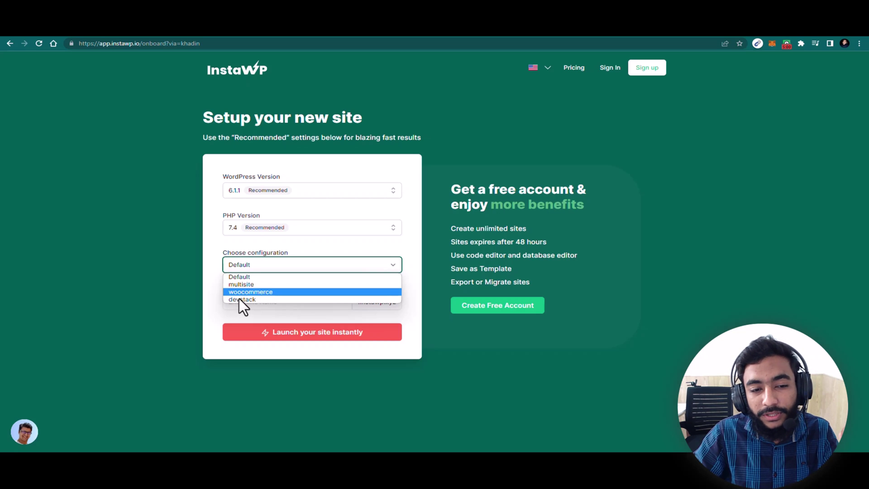
pyautogui.click(248, 280)
# - Enter khadinssite as the custom site name
pyautogui.click(255, 312)
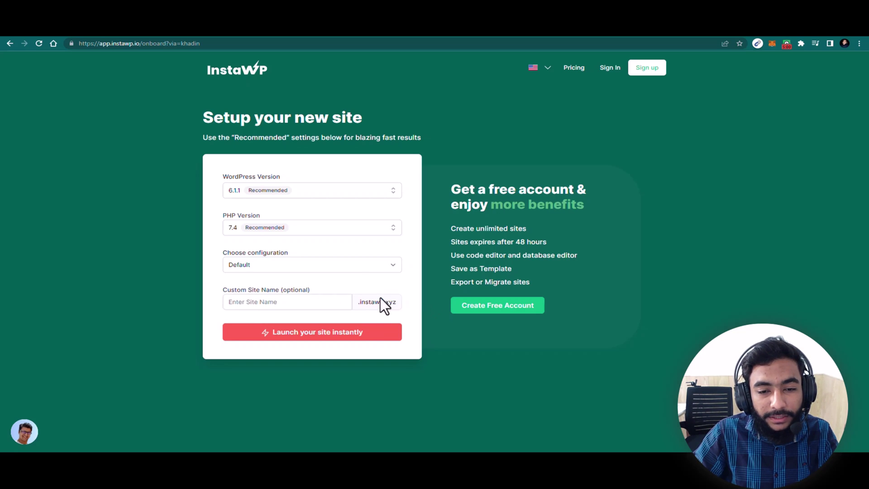
pyautogui.click(289, 308)
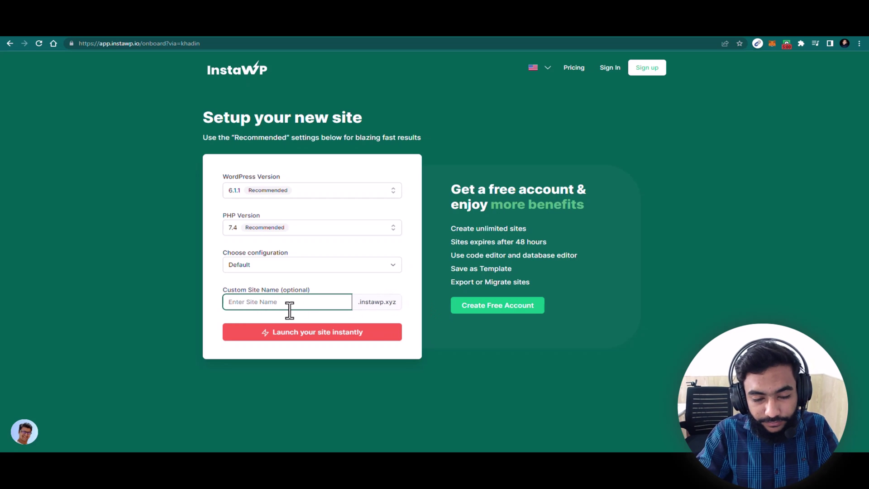
pyautogui.write('khadins')
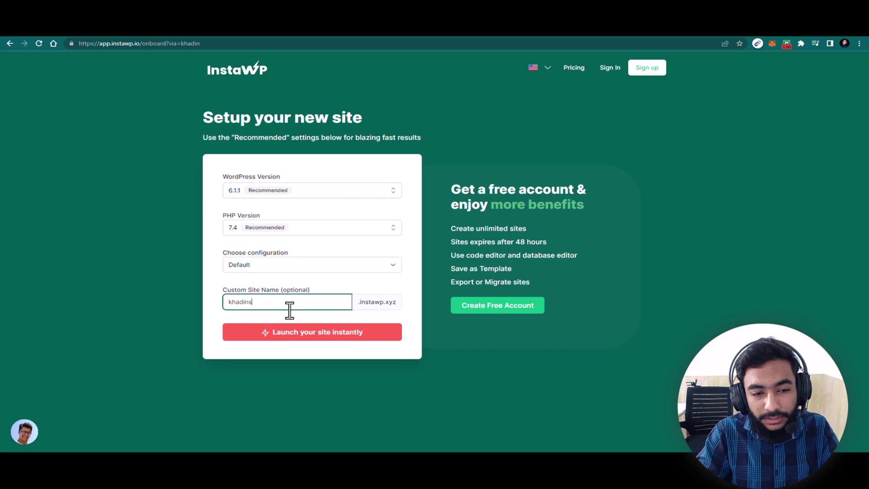
pyautogui.write('site')
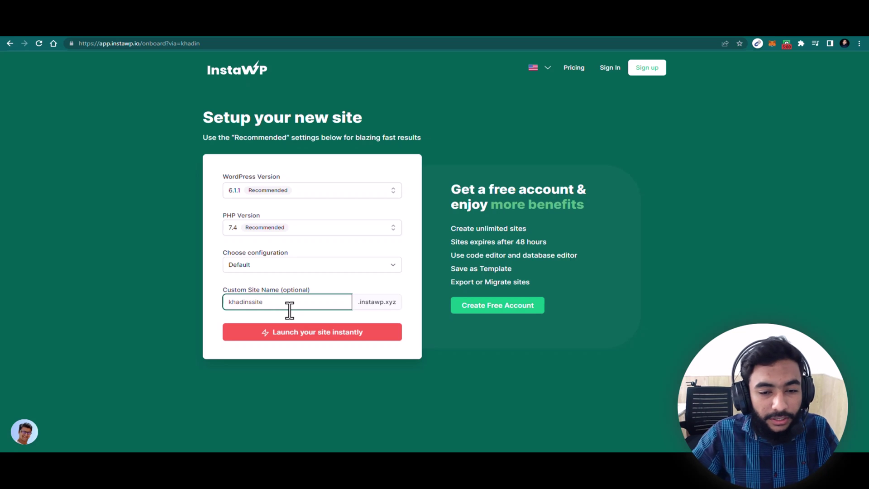
# - Launch the khadinssite.instawp.xyz sandbox and let the installation finish
pyautogui.click(330, 339)
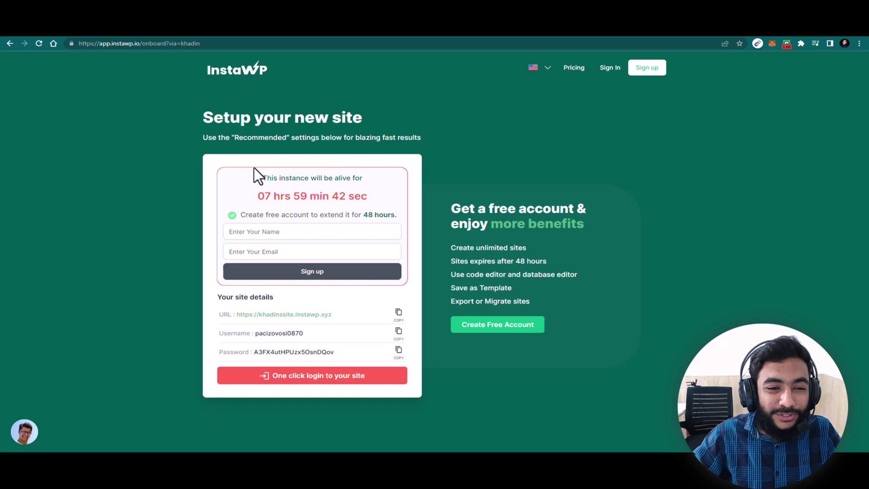
# - Fill in the user's name and e-mail address on the free-account form and sign up
pyautogui.click(267, 233)
pyautogui.write('Khadin')
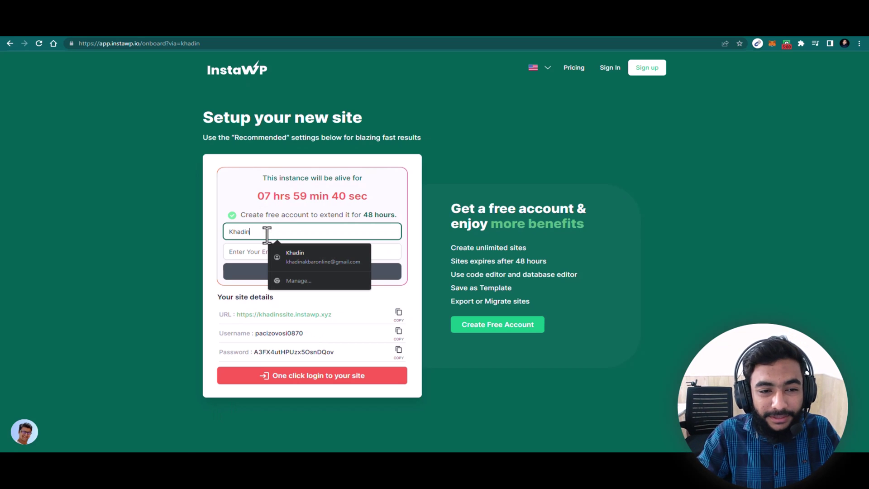
pyautogui.write(' Akbar')
pyautogui.press('Tab')
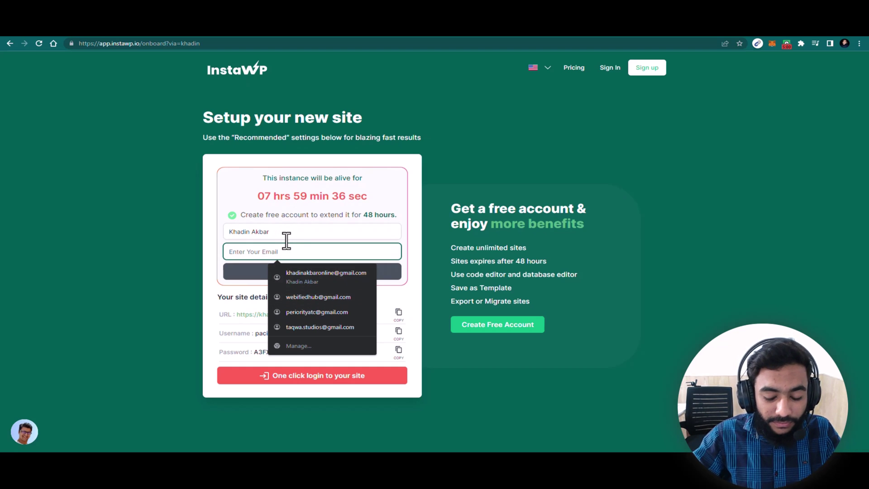
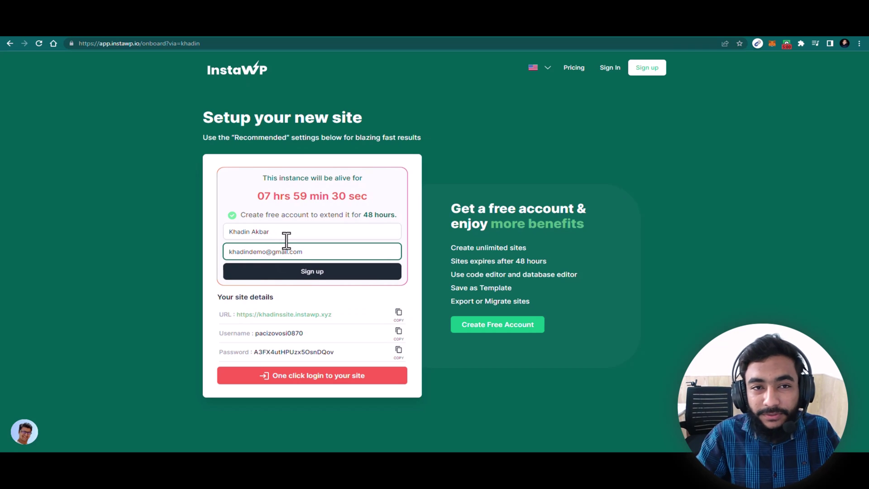
pyautogui.click(282, 276)
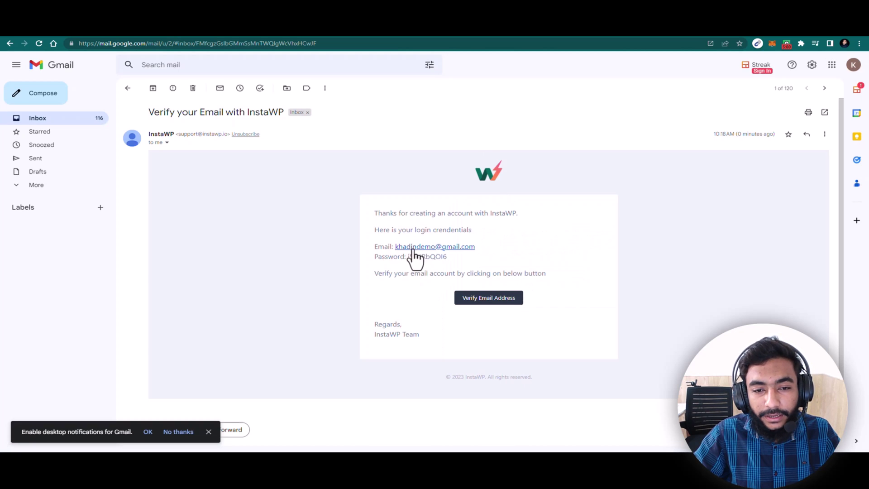
# - Verify the account from the 'Verify your Email with InstaWP' message in Gmail
pyautogui.click(473, 299)
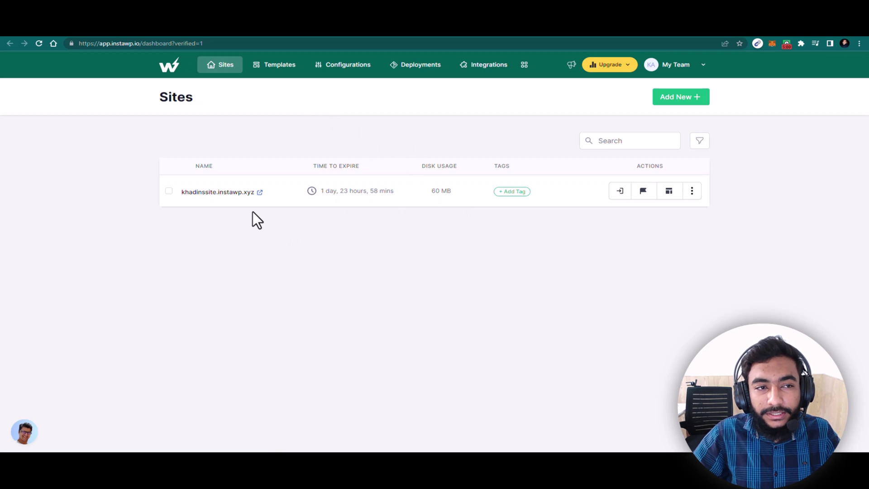
# - Bring up the khadinssite.instawp.xyz details card: WordPress 6.1.1, PHP 7.4, 60 MB disk
pyautogui.moveTo(248, 210)
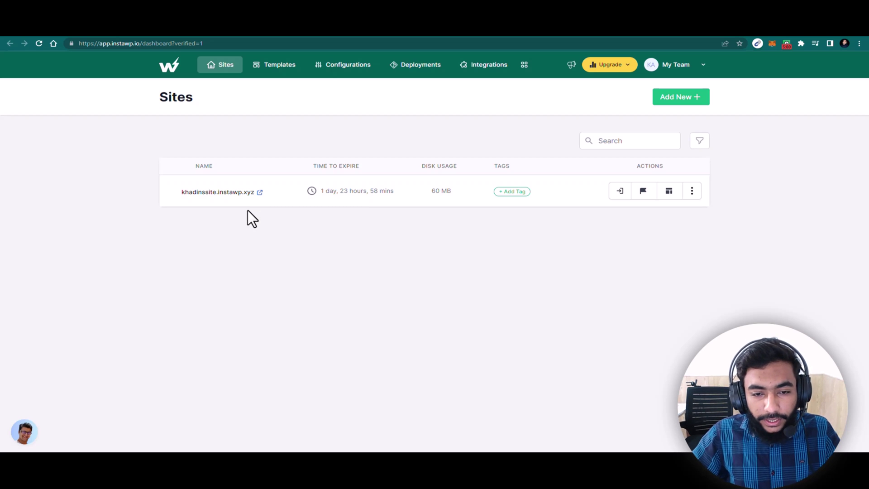
pyautogui.moveTo(231, 200)
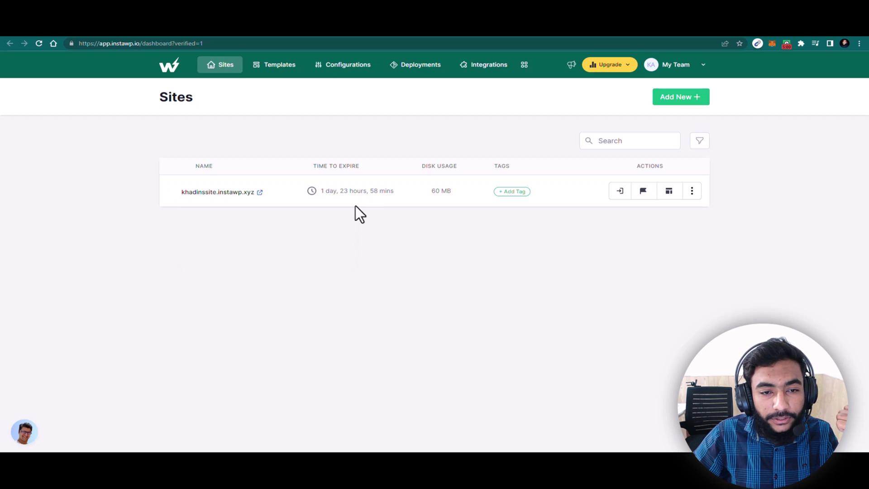
# - View the live khadinssite.instawp.xyz front page in a new tab, then return to the dashboard
pyautogui.click(260, 192)
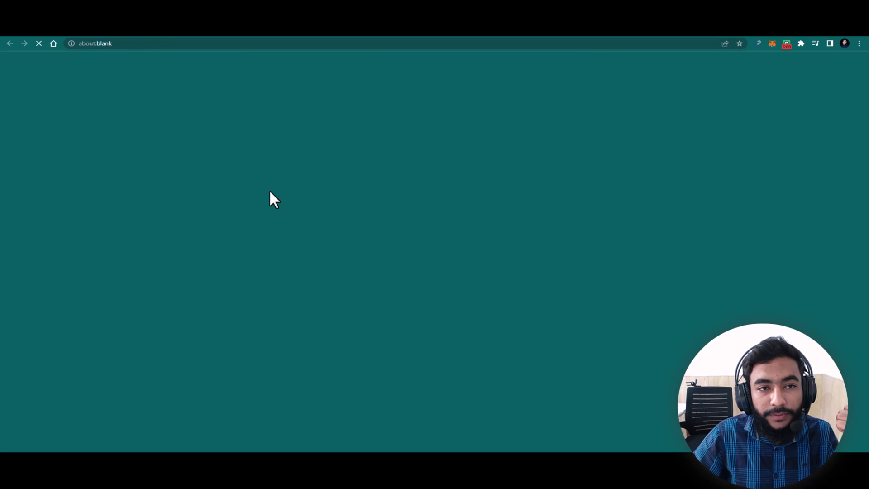
pyautogui.scroll(-2, 309, 236)
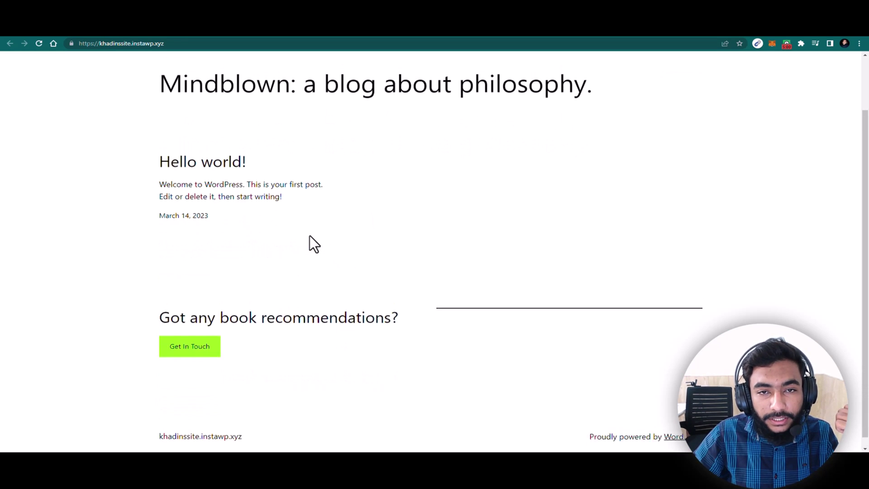
pyautogui.scroll(2, 310, 236)
pyautogui.click(408, 20)
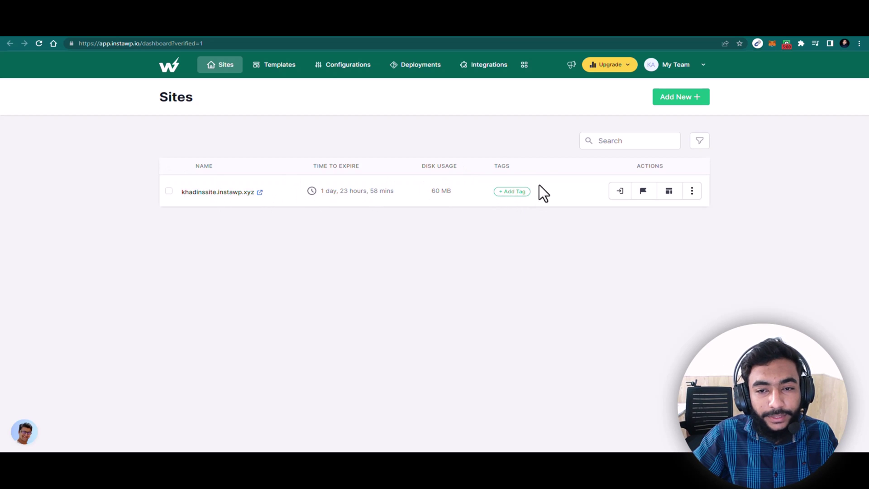
# - Auto-login to the sandbox's WordPress admin, leaving the site without tags
pyautogui.click(504, 192)
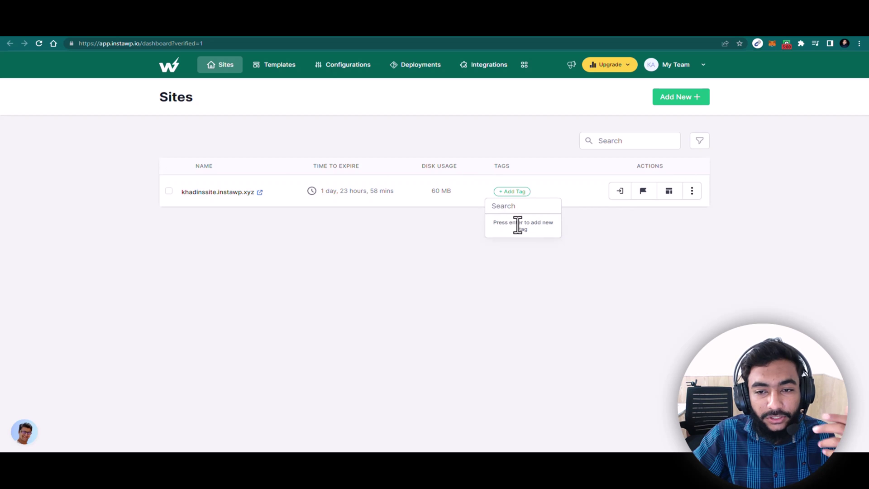
pyautogui.click(610, 226)
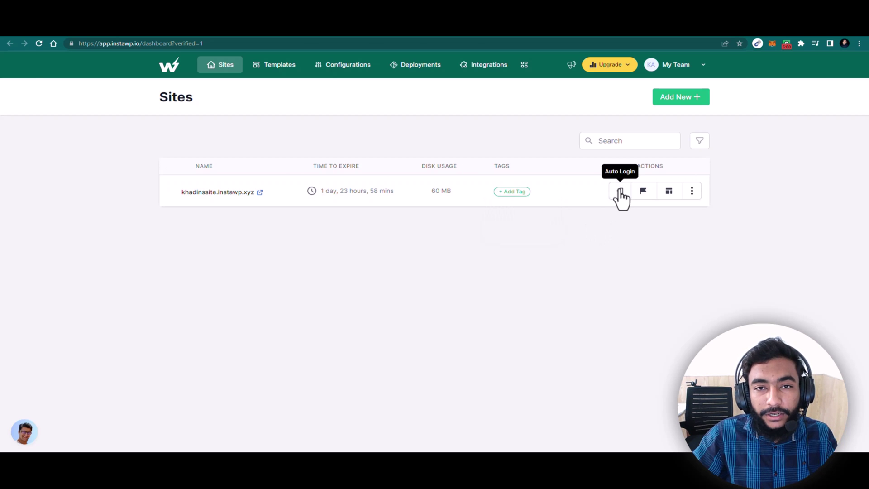
pyautogui.click(620, 192)
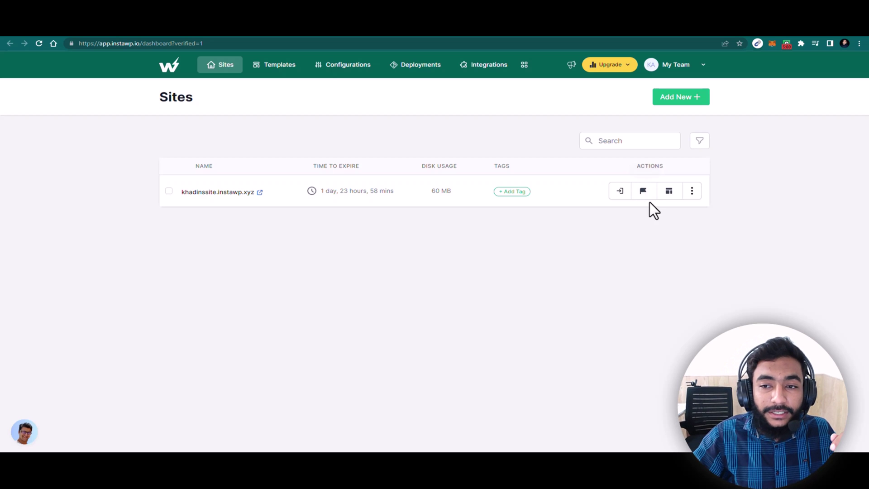
# - Open the paid plans from the site's reserve option and show monthly pricing
pyautogui.click(642, 191)
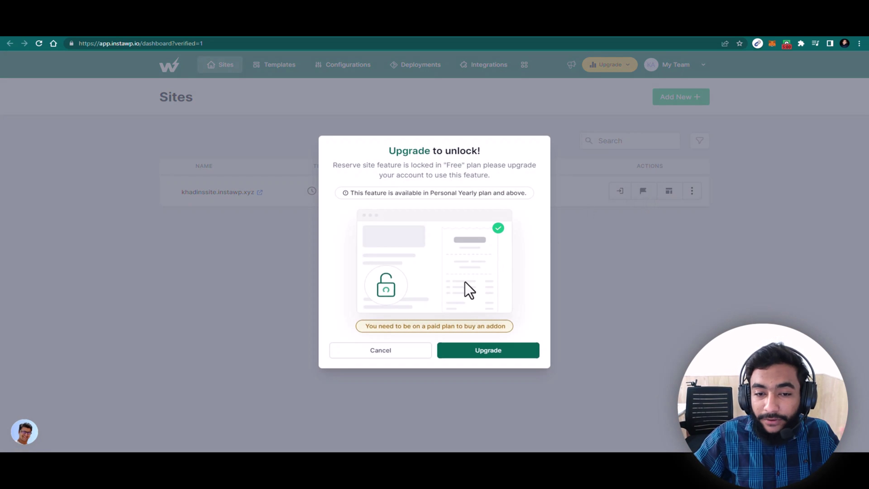
pyautogui.click(487, 355)
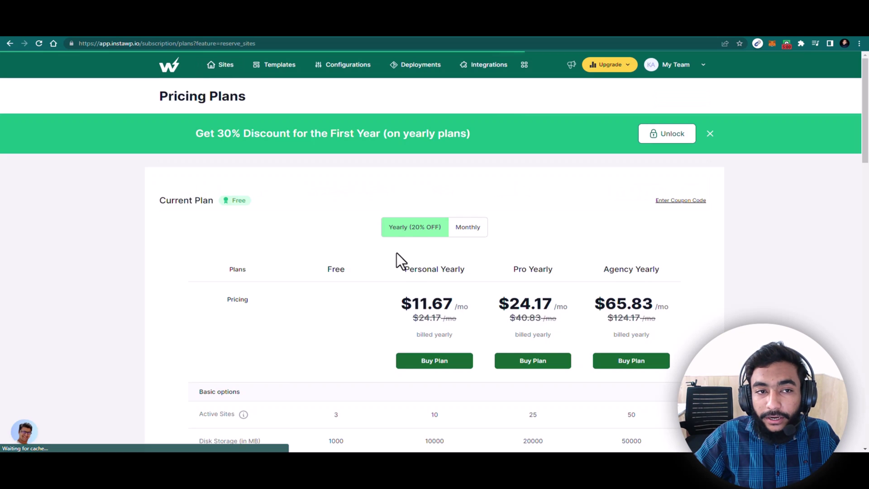
pyautogui.scroll(5, 376, 188)
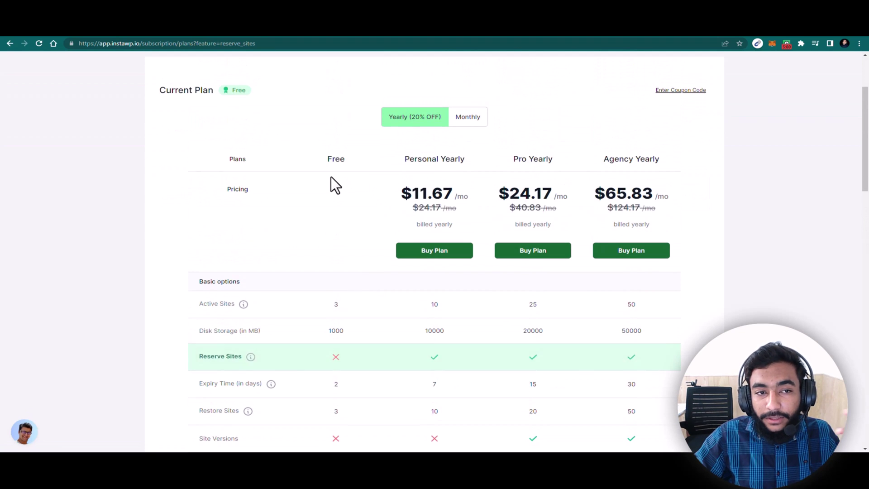
pyautogui.click(460, 116)
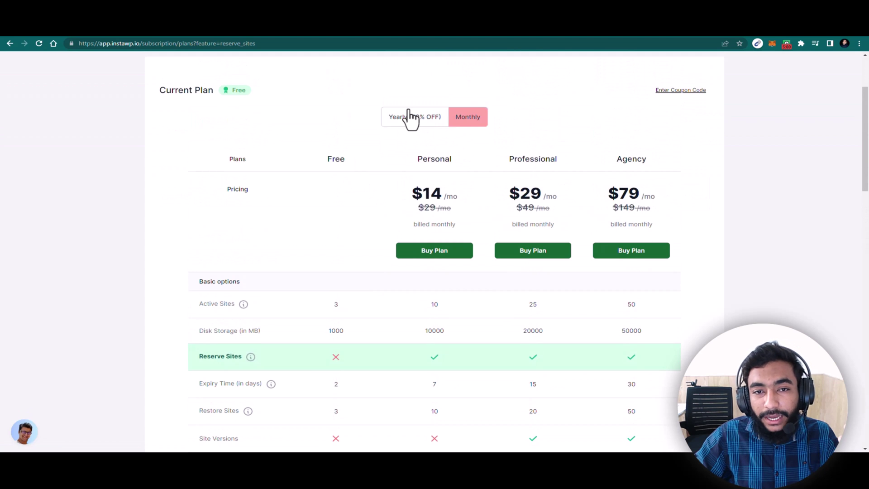
pyautogui.click(409, 117)
pyautogui.click(473, 114)
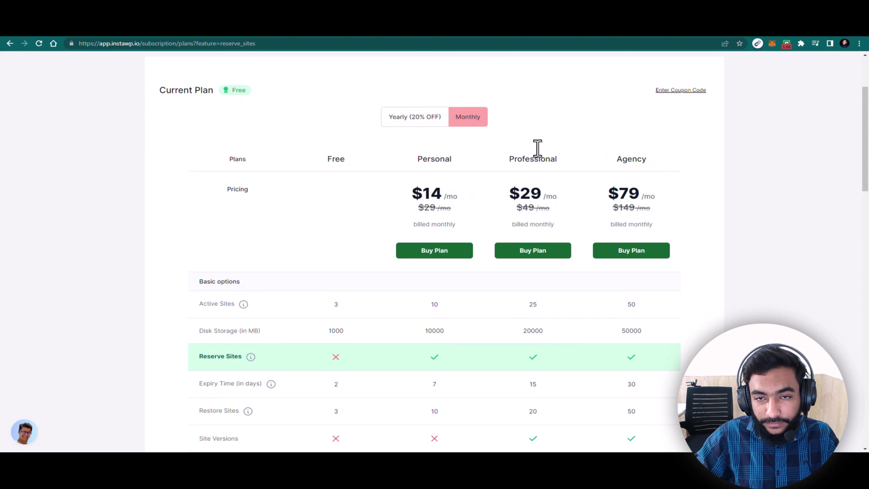
# - Scan the plan comparison and highlight the Free plan's 1000 MB storage
pyautogui.scroll(-1, 535, 154)
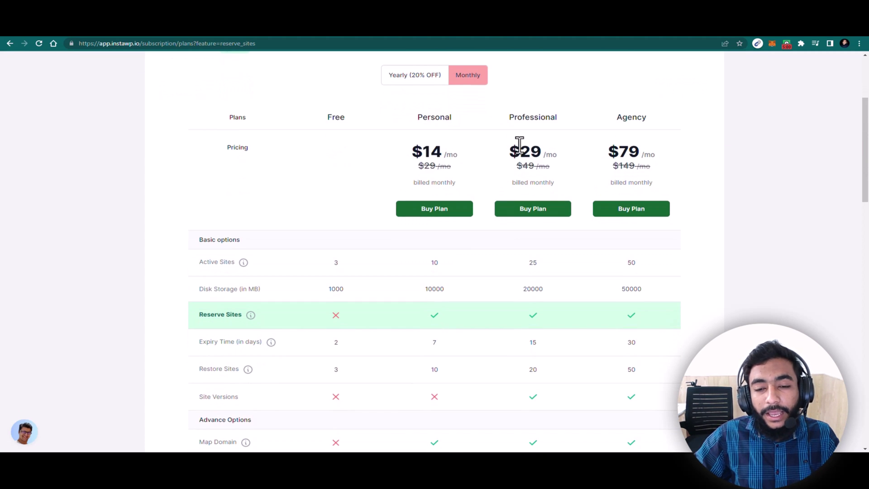
pyautogui.scroll(1, 520, 145)
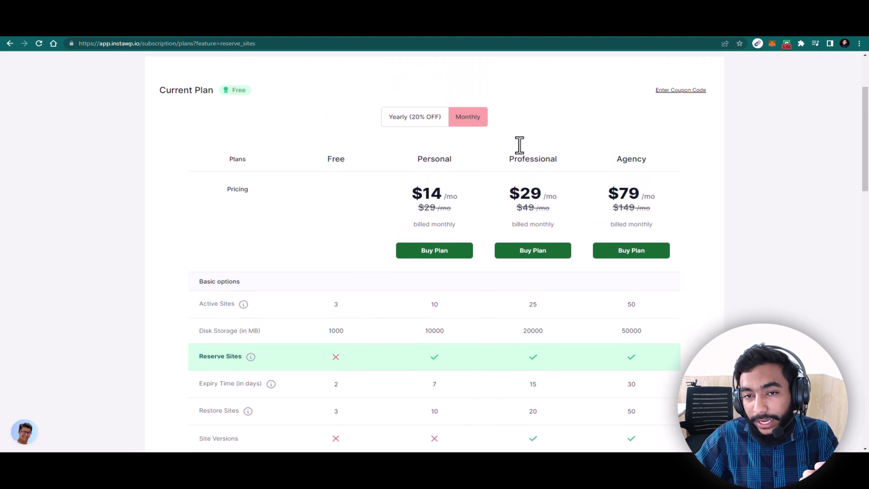
pyautogui.scroll(-2, 519, 146)
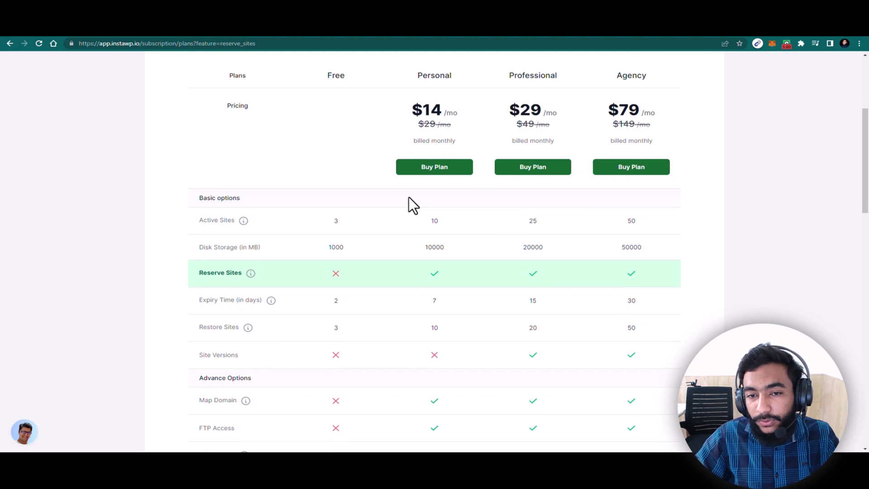
pyautogui.scroll(-1, 409, 199)
pyautogui.scroll(1, 318, 200)
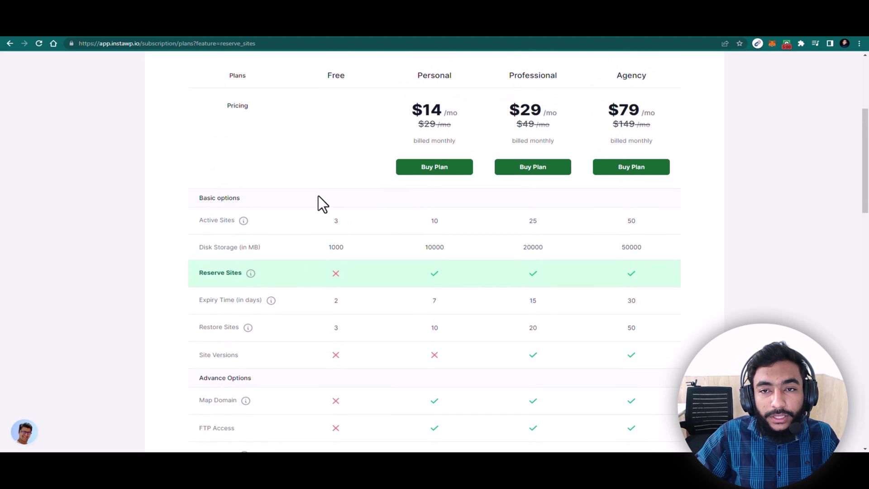
pyautogui.doubleClick(334, 247)
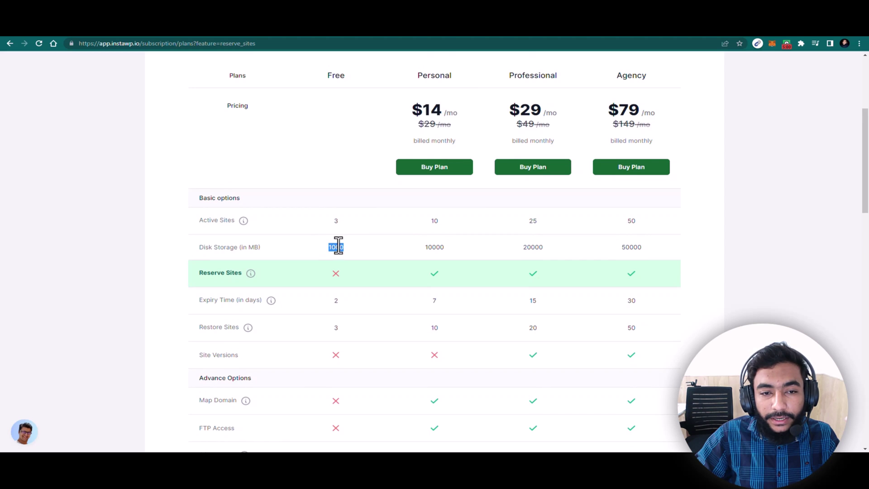
pyautogui.scroll(2, 305, 255)
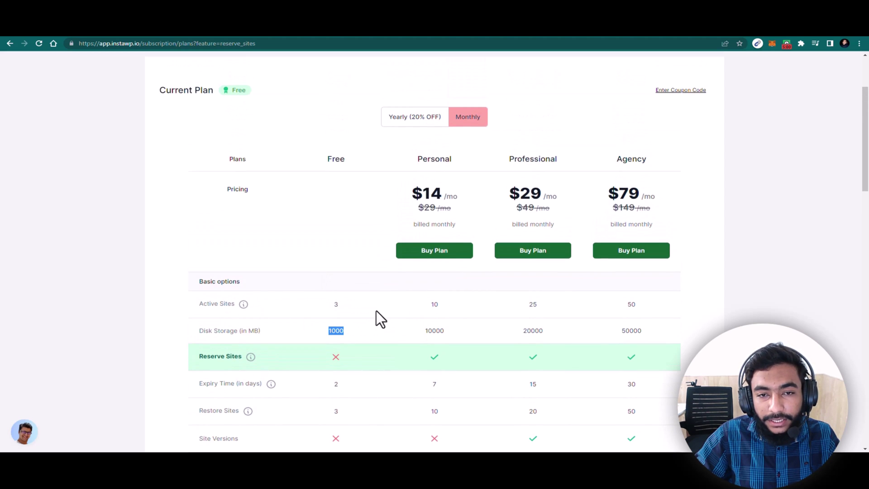
pyautogui.click(536, 313)
# - Highlight the monthly prices: Personal $14, Professional $29 and Agency $79
pyautogui.scroll(-2, 535, 312)
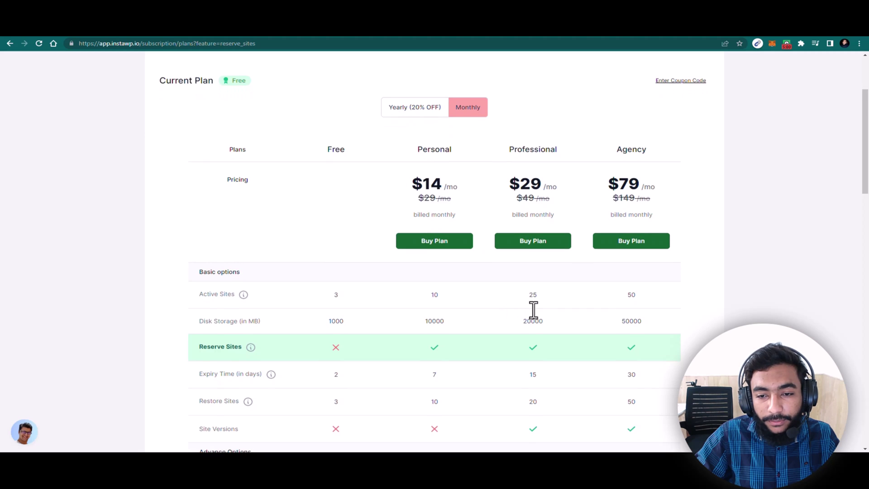
pyautogui.scroll(1, 661, 111)
pyautogui.scroll(-15, 468, 338)
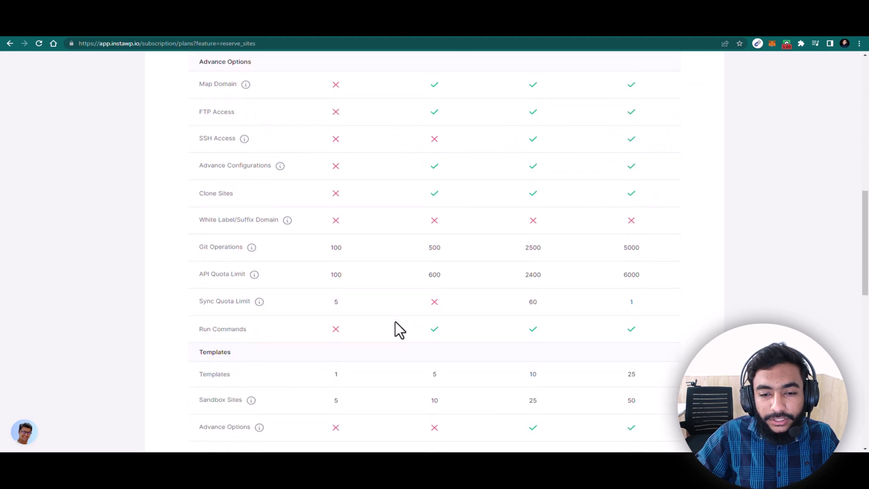
pyautogui.scroll(7, 393, 320)
pyautogui.scroll(7, 393, 315)
pyautogui.scroll(-18, 393, 312)
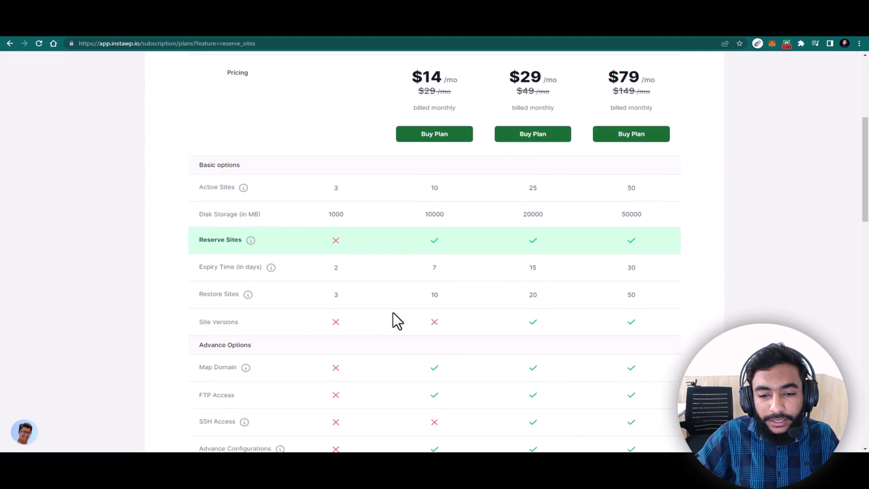
pyautogui.scroll(16, 391, 306)
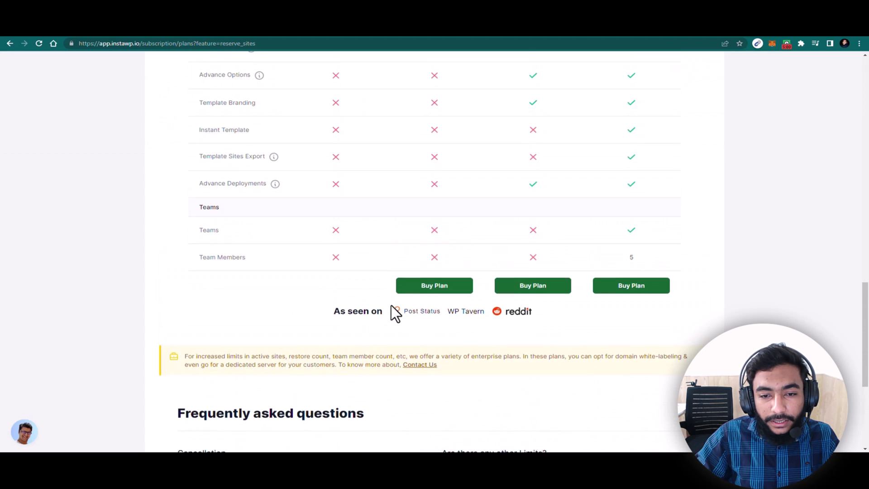
pyautogui.scroll(3, 394, 280)
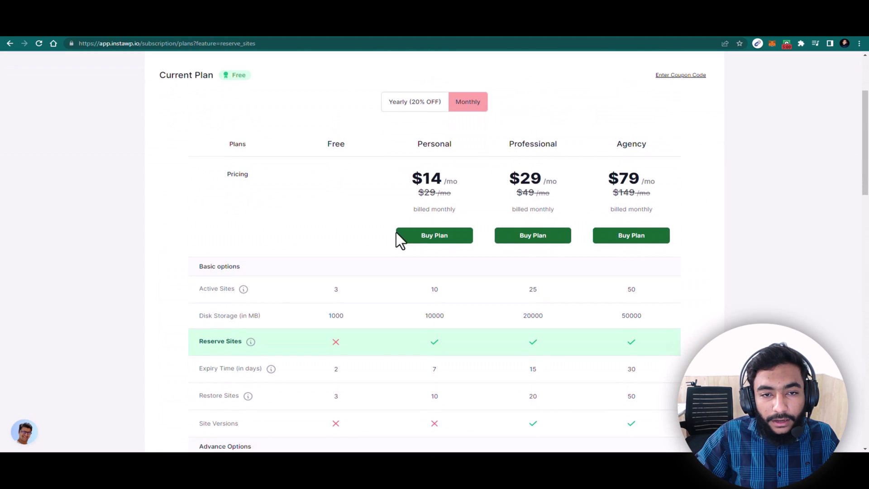
pyautogui.doubleClick(422, 172)
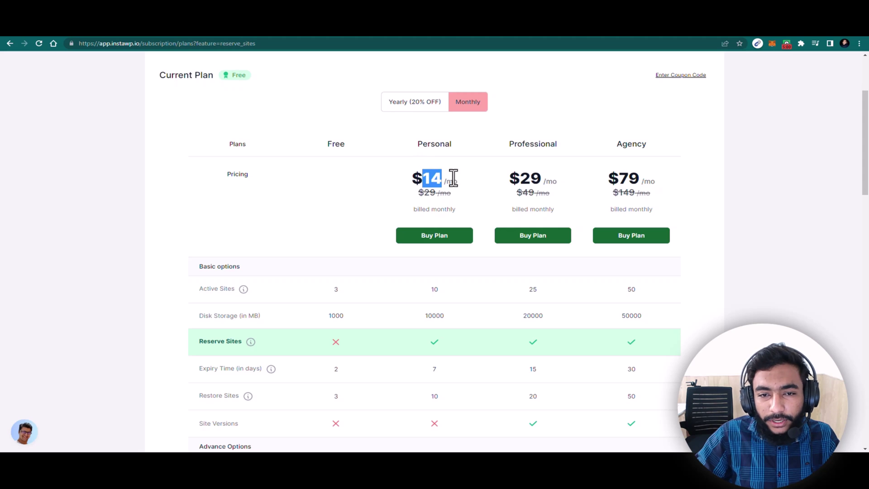
pyautogui.doubleClick(525, 174)
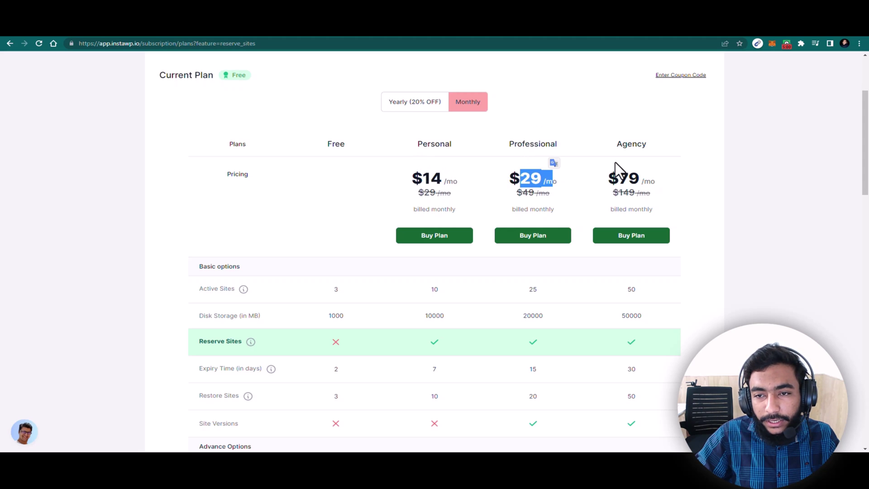
pyautogui.moveTo(652, 179); pyautogui.dragTo(624, 178)
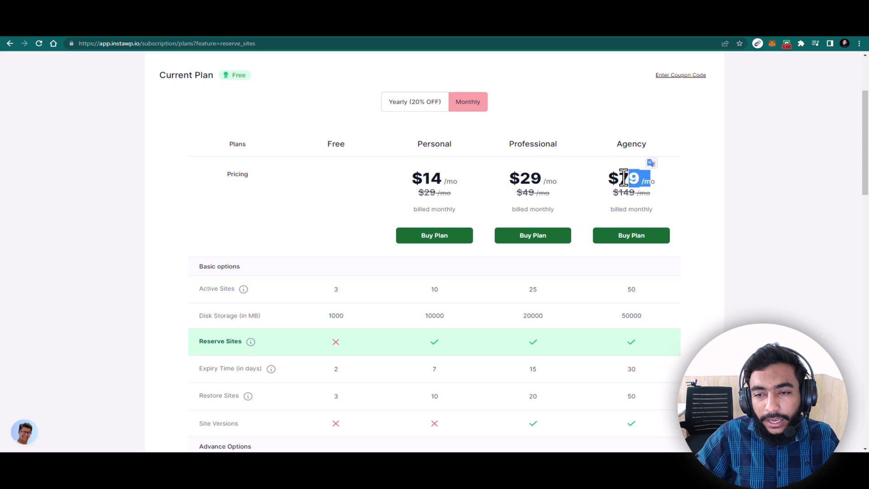
# - Switch to Yearly (20% OFF) pricing ($11.67, $24.17, $65.83 monthly) and scan the feature table
pyautogui.click(425, 102)
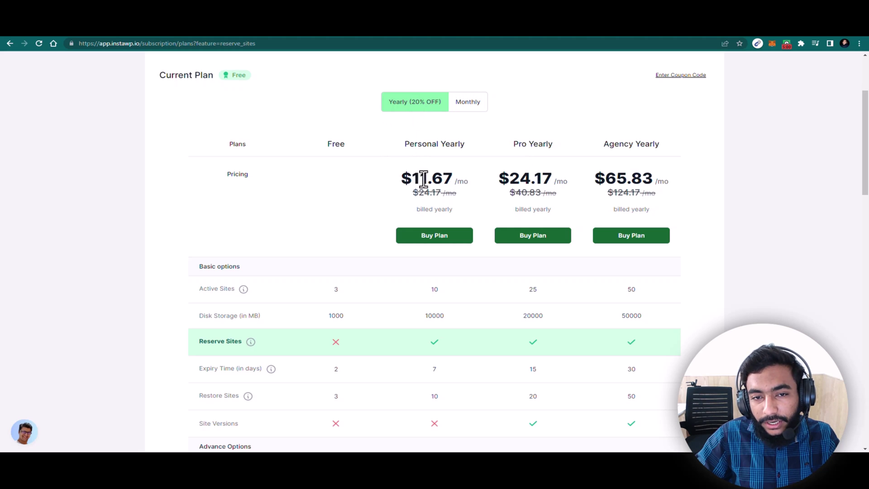
pyautogui.scroll(-1, 415, 171)
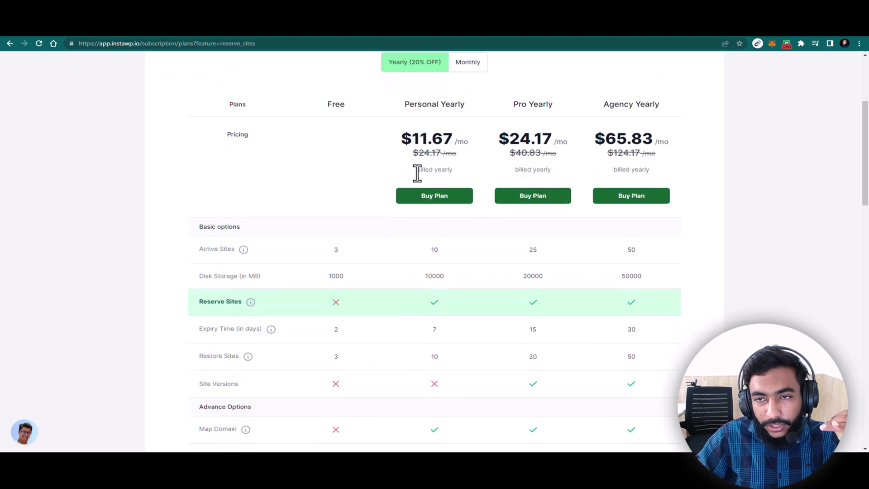
pyautogui.scroll(2, 389, 177)
pyautogui.scroll(-10, 271, 154)
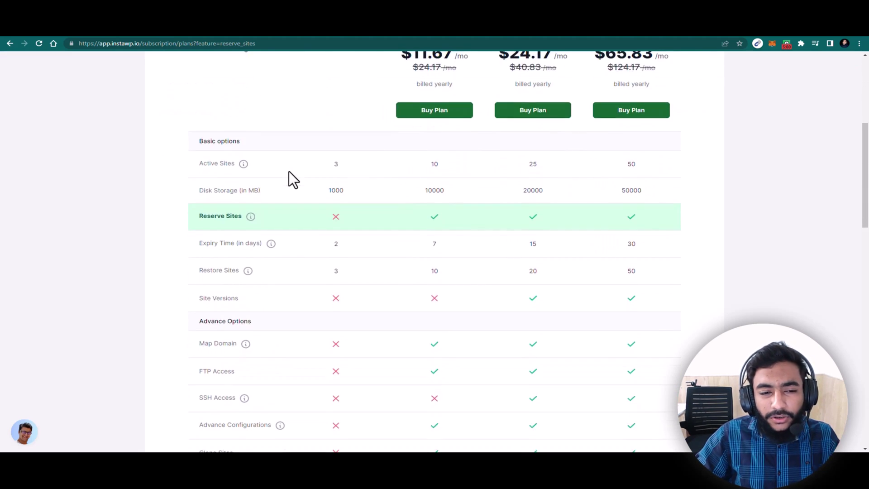
pyautogui.scroll(-5, 291, 179)
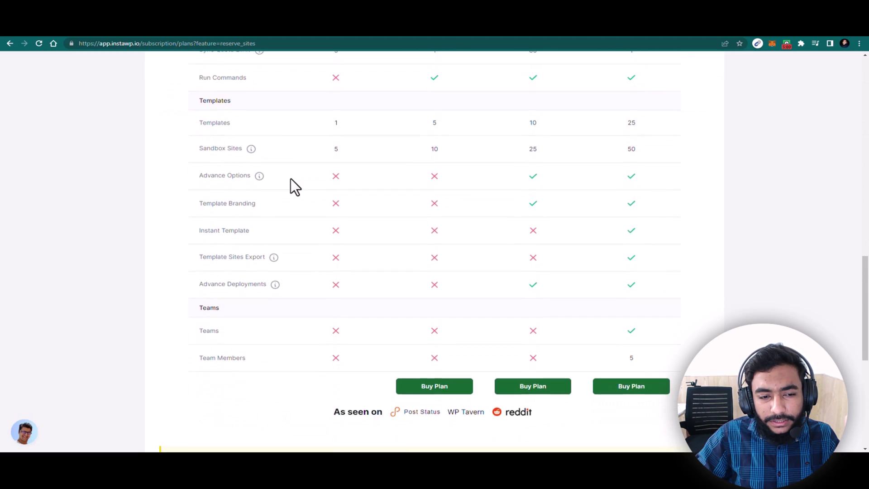
pyautogui.scroll(1, 291, 178)
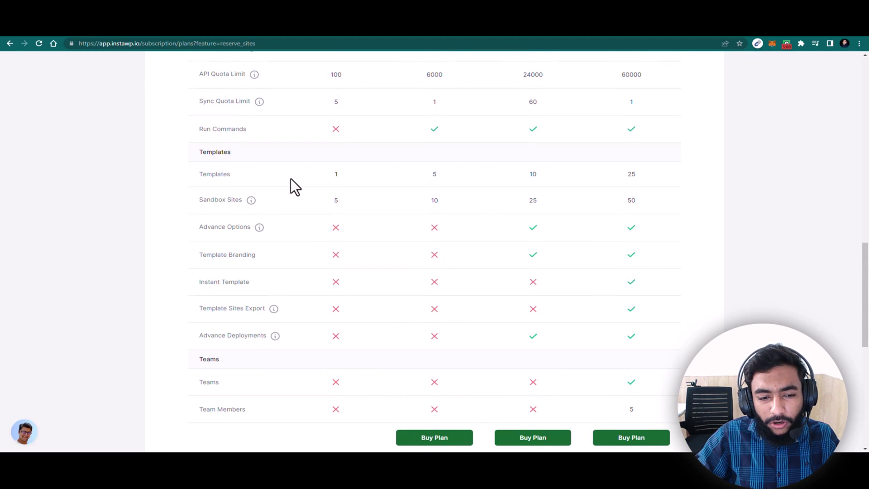
pyautogui.scroll(-2, 291, 179)
pyautogui.scroll(2, 291, 178)
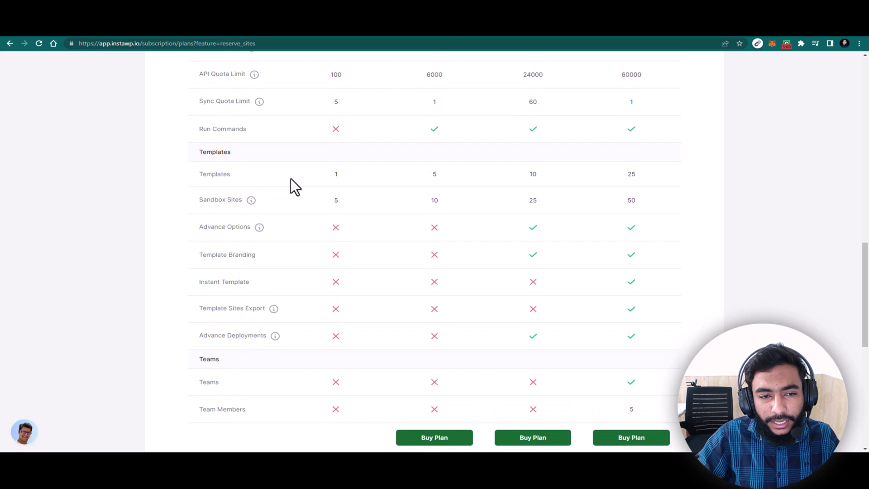
pyautogui.scroll(4, 291, 178)
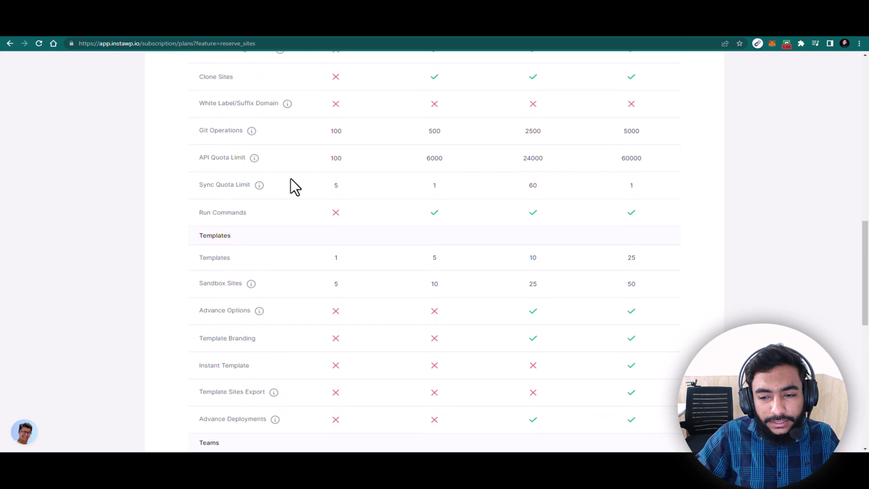
pyautogui.scroll(8, 291, 178)
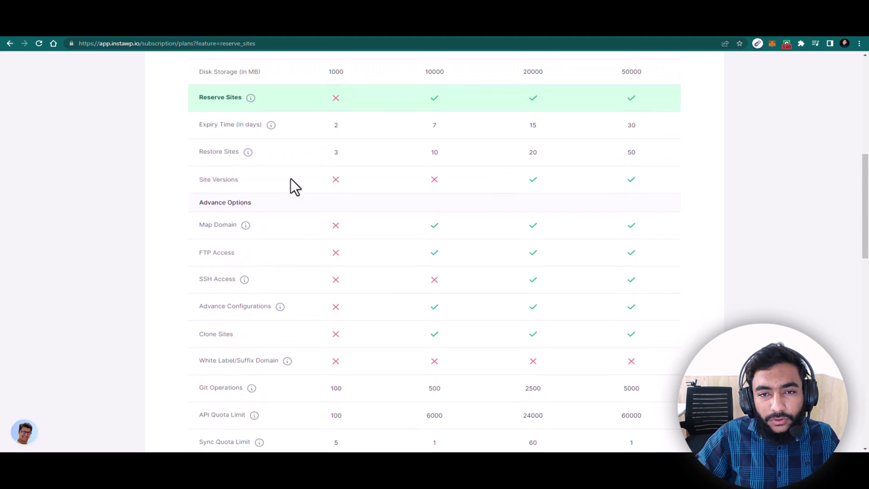
pyautogui.scroll(6, 291, 179)
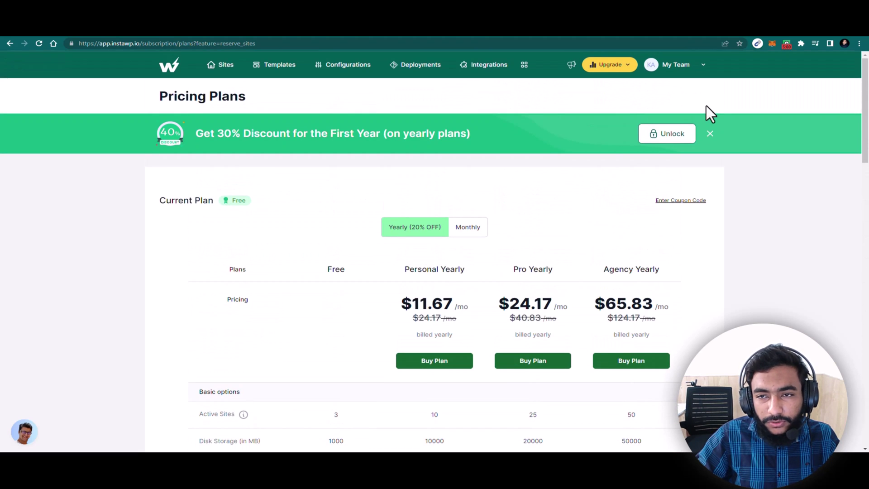
# - Return to the Sites list and open khadinssite.instawp.xyz's WordPress admin from its actions menu
pyautogui.click(9, 43)
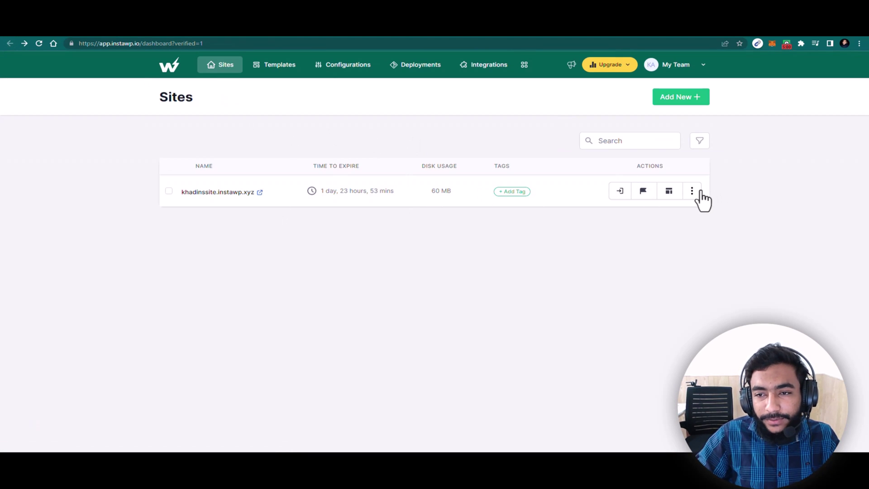
pyautogui.click(692, 191)
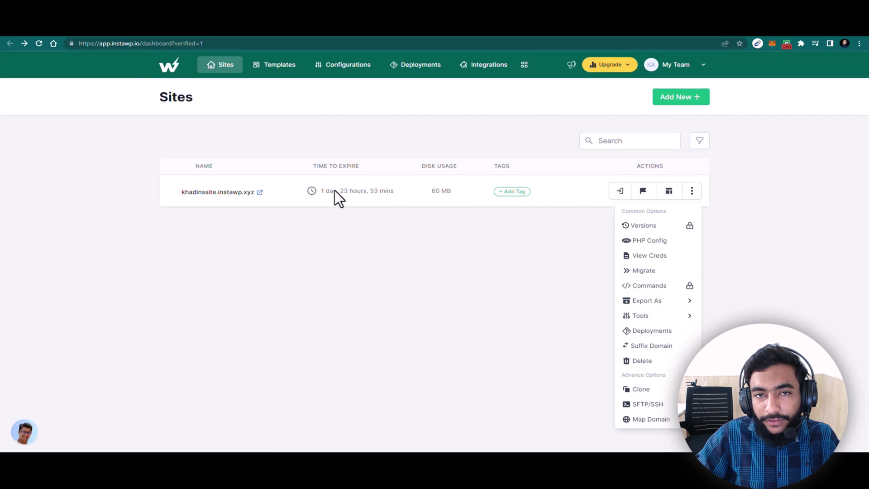
pyautogui.click(466, 18)
pyautogui.click(281, 18)
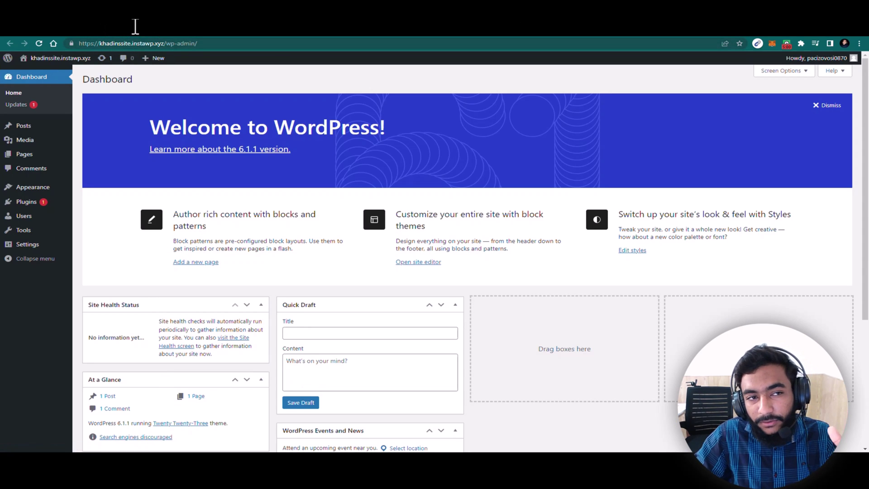
# - Load the 'khadinakbar' portfolio website in a new browser tab
pyautogui.moveTo(562, 23)
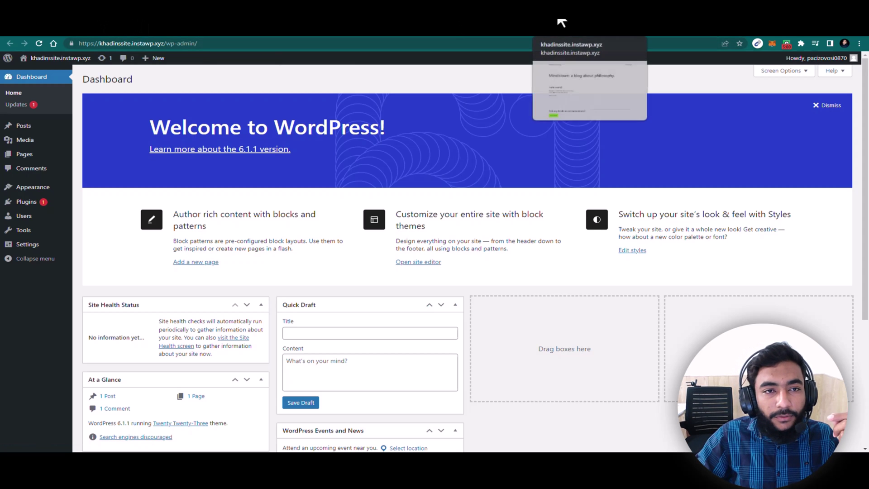
pyautogui.click(764, 22)
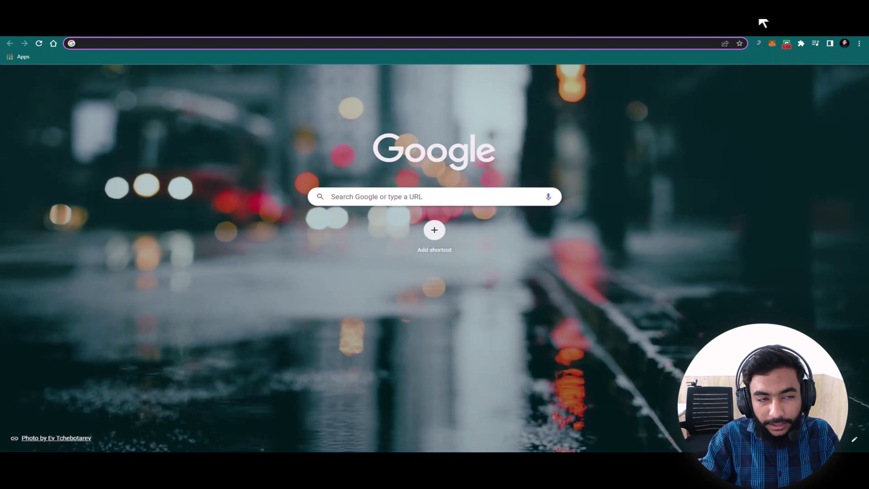
pyautogui.write('khadinakbar')
pyautogui.press('Return')
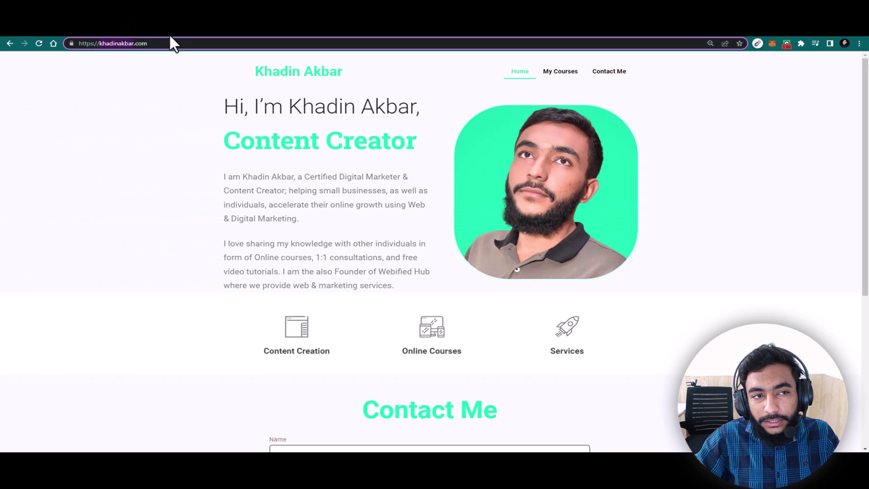
# - Switch back to the InstaWP Sites dashboard tab
pyautogui.click(445, 19)
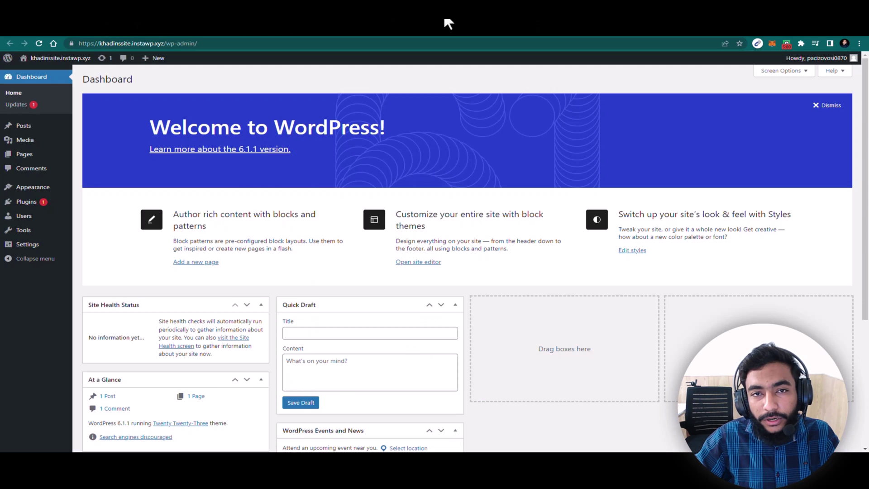
pyautogui.click(423, 20)
pyautogui.click(338, 20)
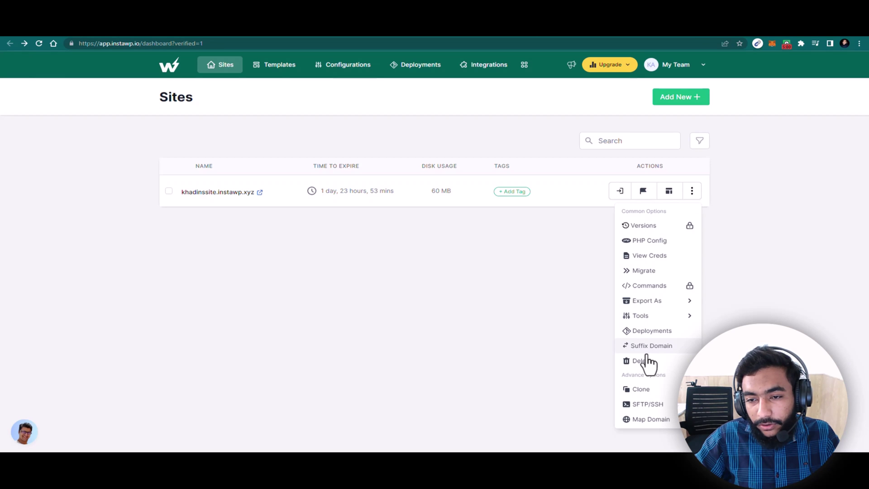
# - Try Map Domain on the sandbox site, then cancel the upgrade prompt
pyautogui.click(652, 420)
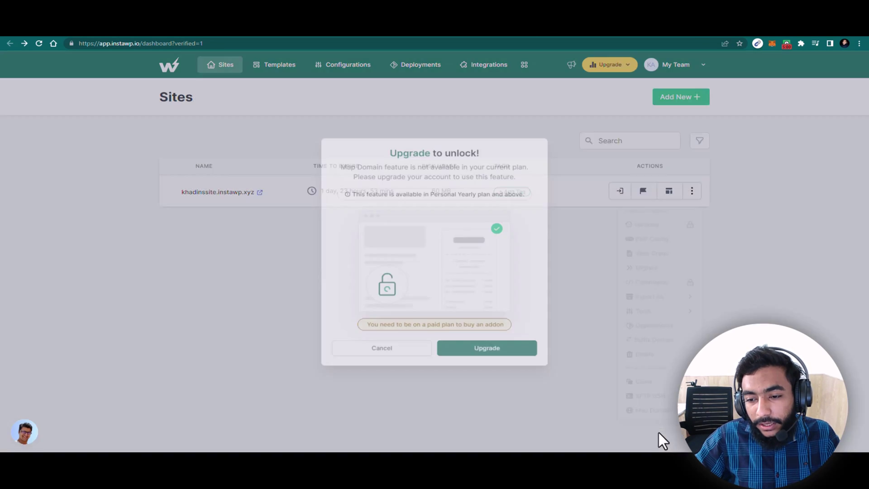
pyautogui.click(403, 373)
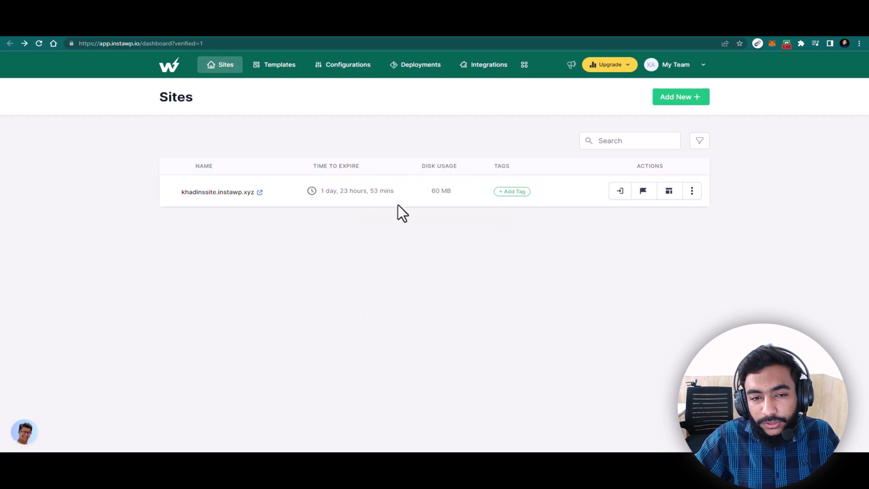
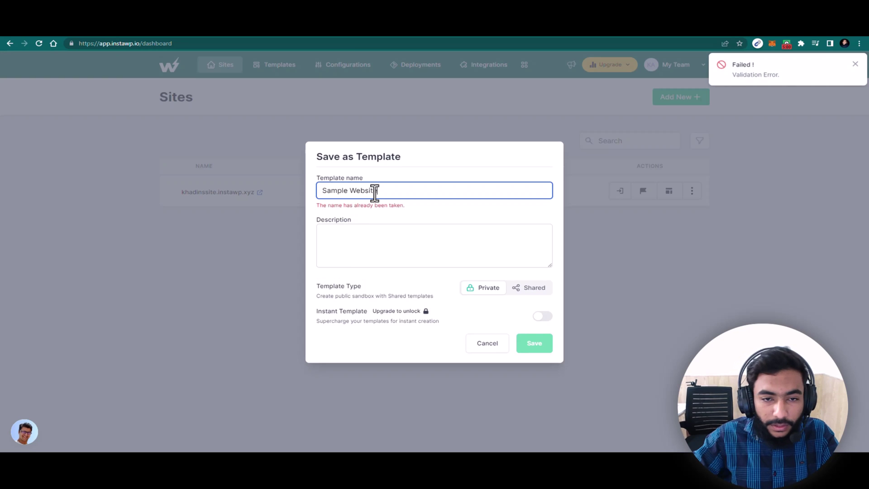
# - Enter the description 'afdf' and save the site as the Sample Website template
pyautogui.click(367, 238)
pyautogui.write('afdf')
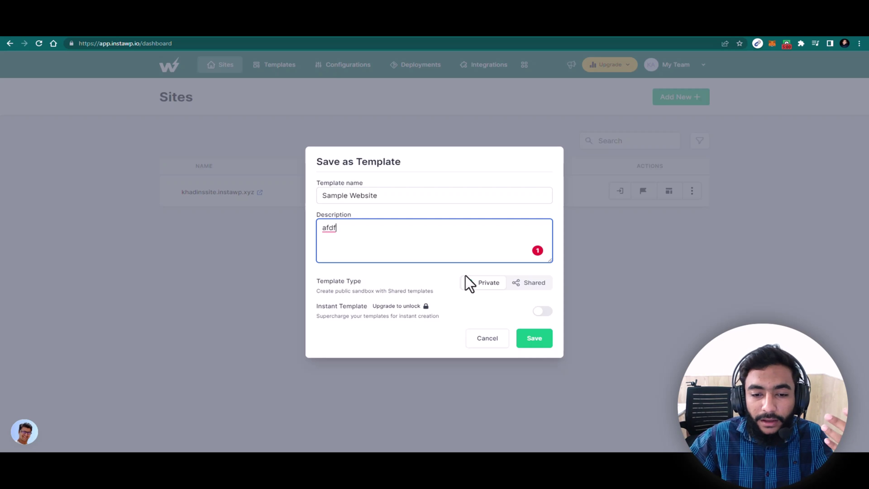
pyautogui.click(541, 343)
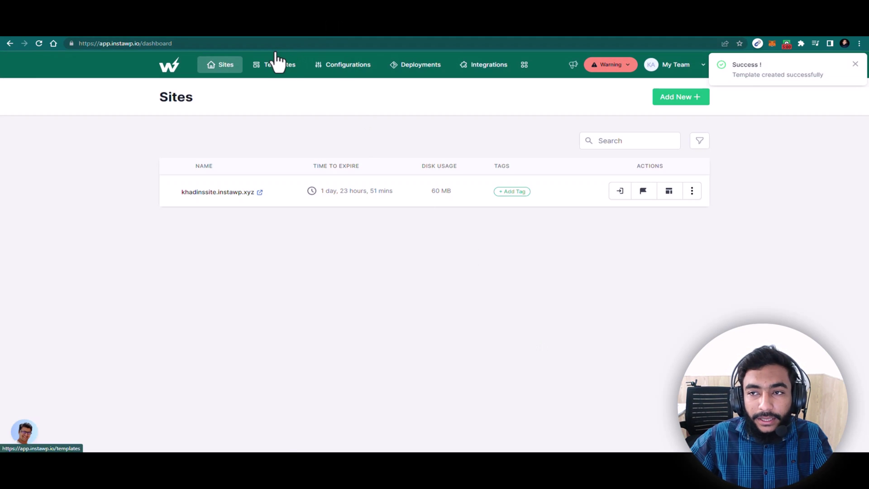
# - Check the Templates list, start a site from Sample Website, then cancel it
pyautogui.click(275, 54)
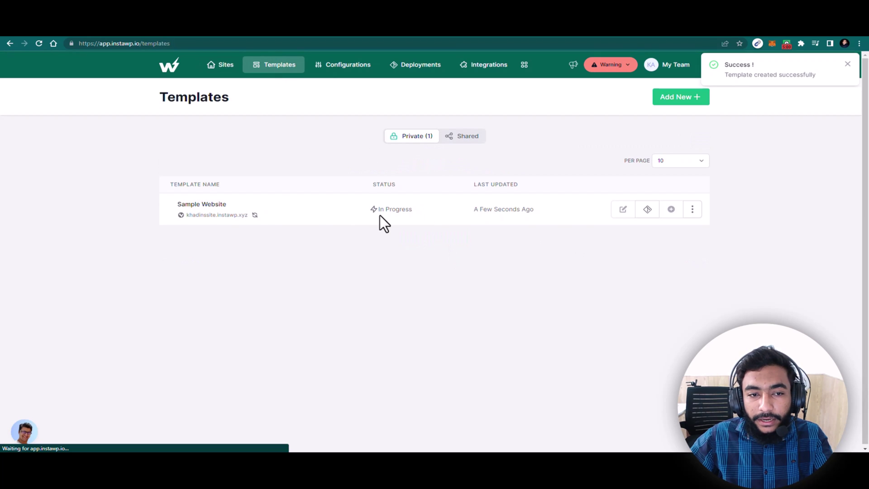
pyautogui.click(691, 211)
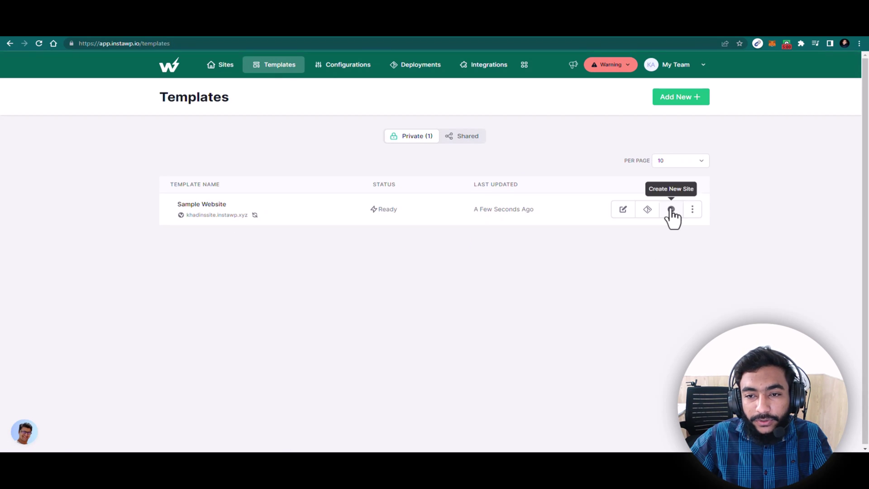
pyautogui.click(671, 210)
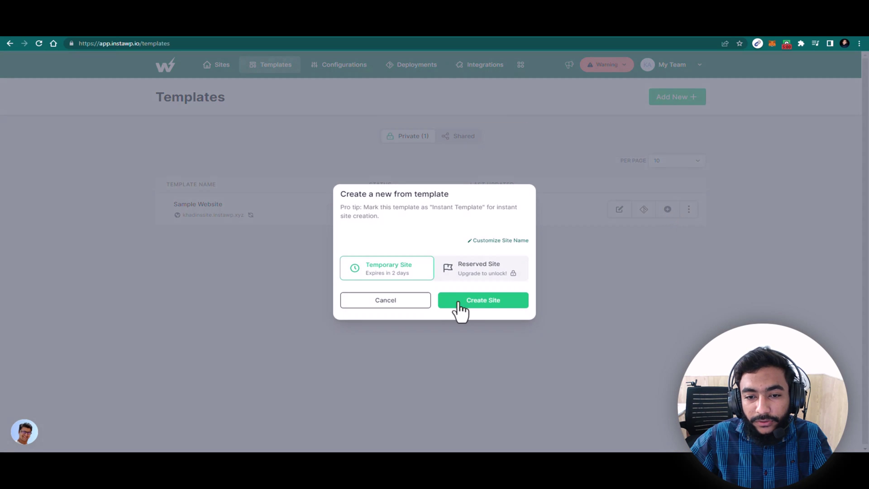
pyautogui.moveTo(482, 281)
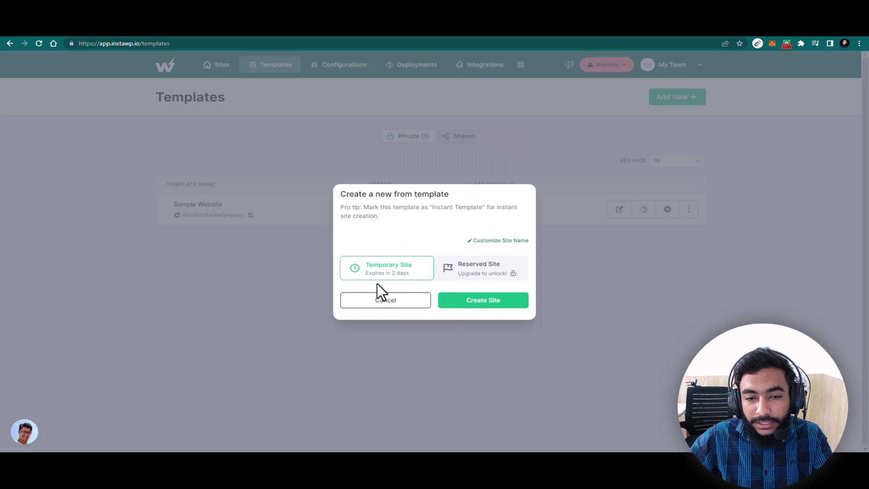
pyautogui.click(409, 303)
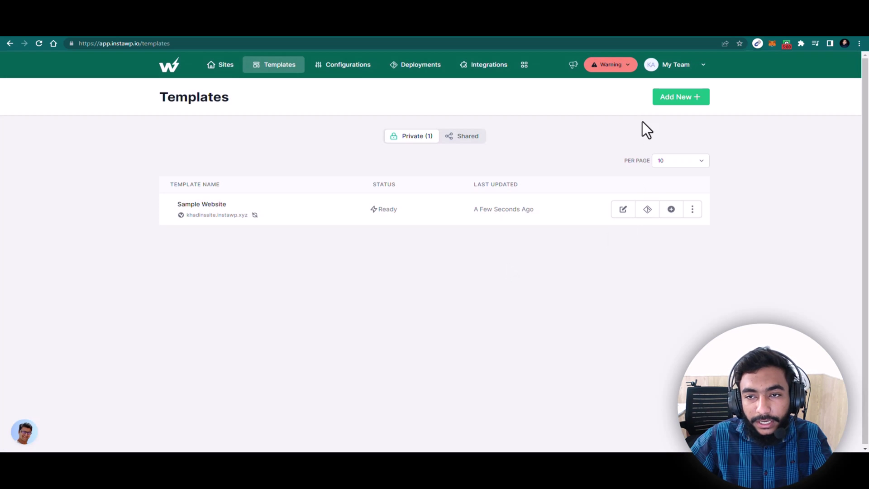
# - On the Configurations page, add a new configuration named 'SAMPLE CONFIGURATION'
pyautogui.click(341, 63)
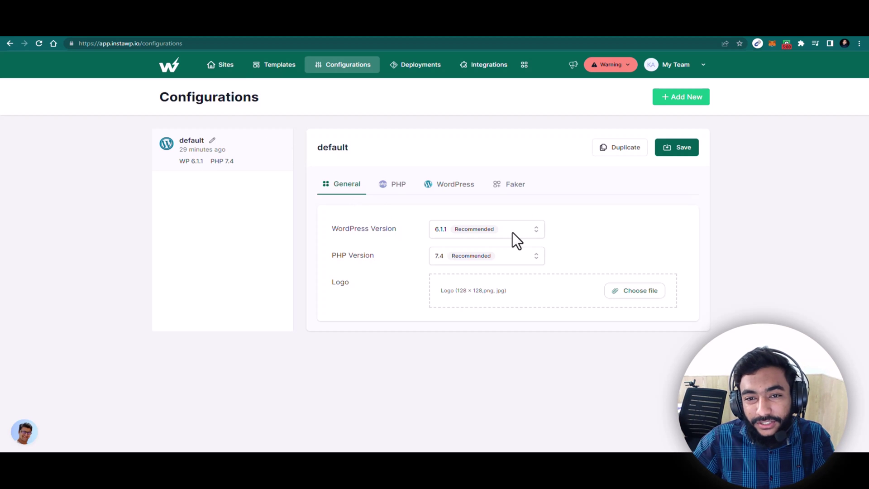
pyautogui.click(670, 96)
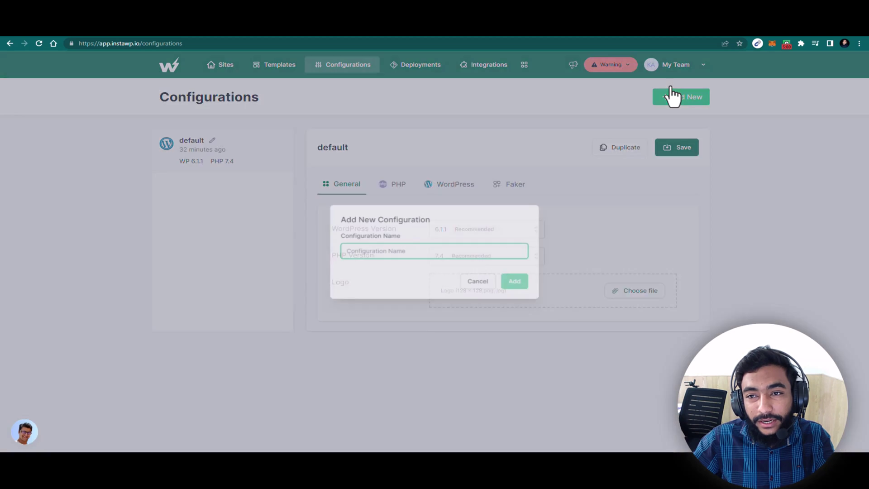
pyautogui.write('test')
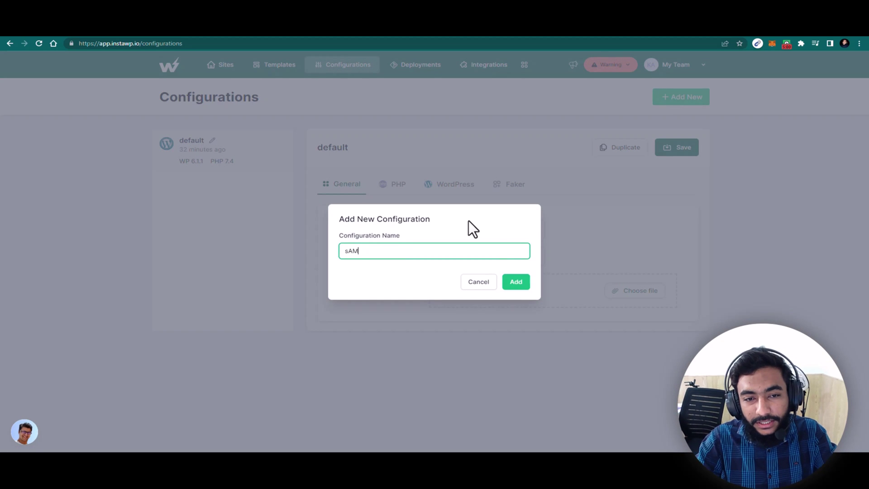
pyautogui.press('BackSpace')
pyautogui.press('BackSpace')
pyautogui.press('BackSpace')
pyautogui.press('BackSpace')
pyautogui.write('SAMPLR')
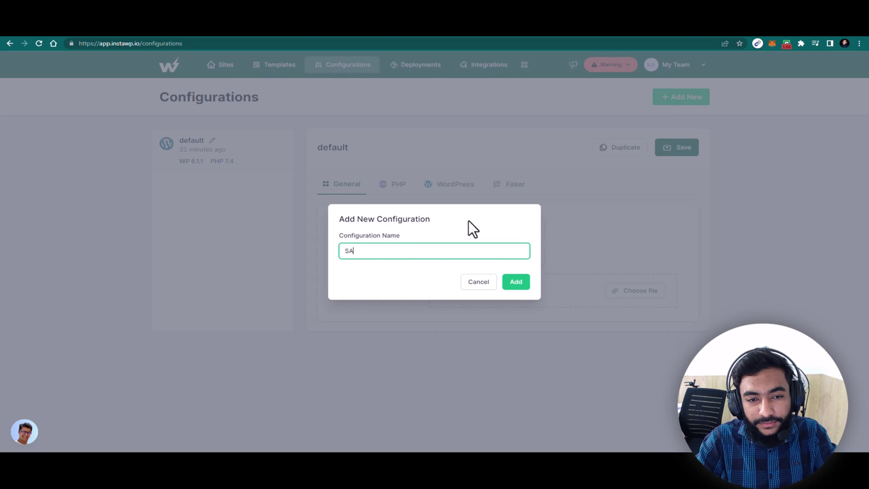
pyautogui.press('BackSpace')
pyautogui.press('BackSpace')
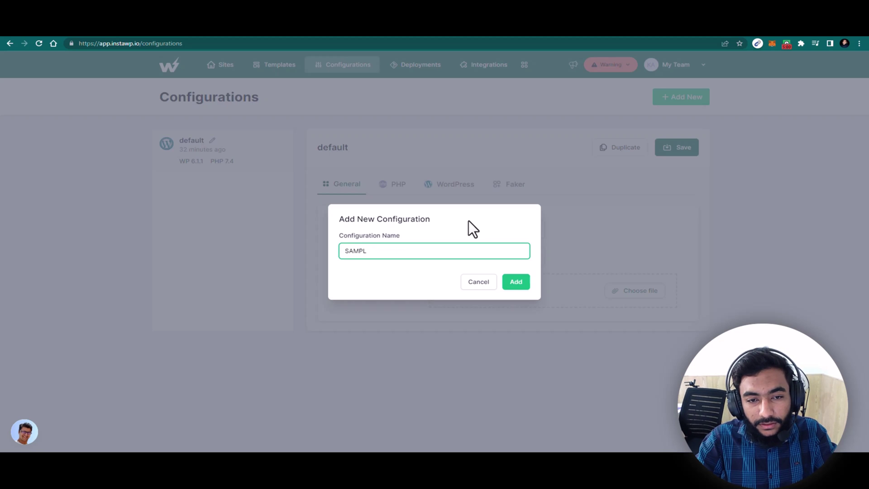
pyautogui.write('E CONFIGURATION')
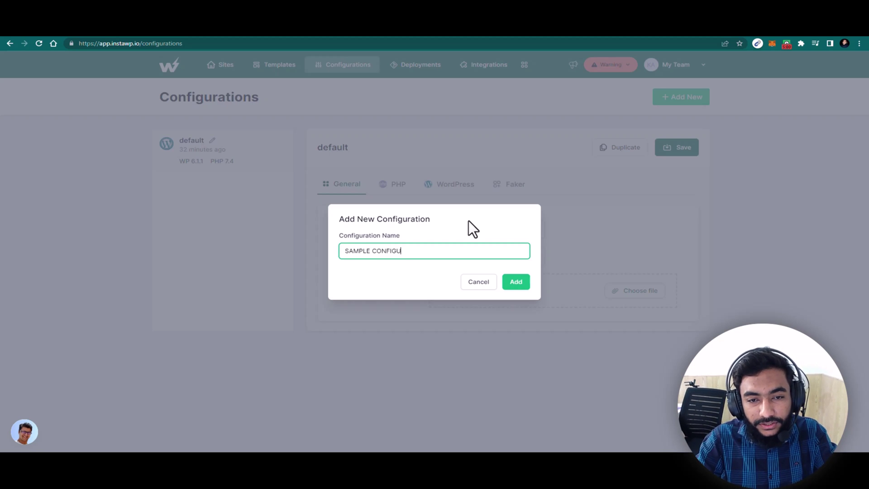
pyautogui.click(515, 283)
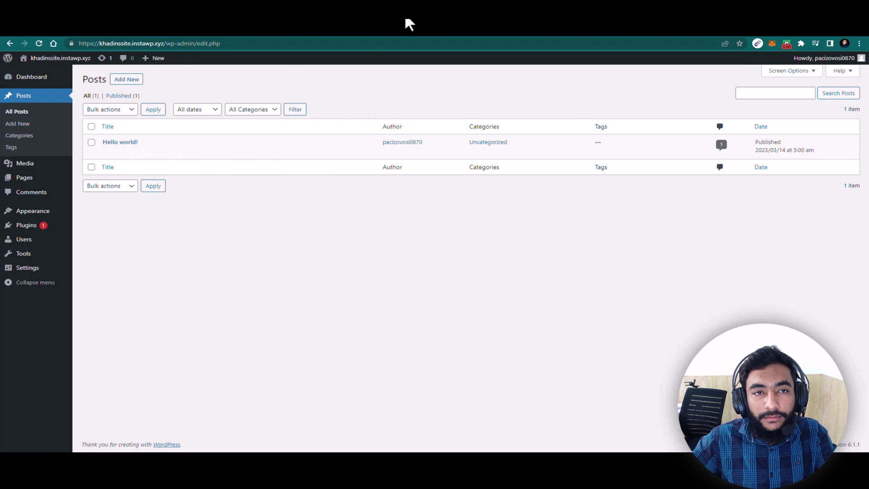
pyautogui.click(273, 21)
pyautogui.click(459, 20)
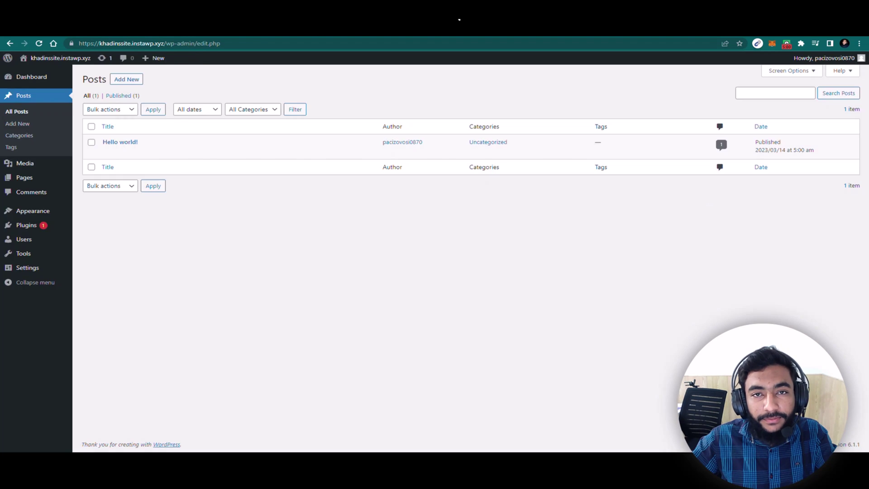
pyautogui.click(441, 21)
pyautogui.click(402, 21)
pyautogui.click(272, 21)
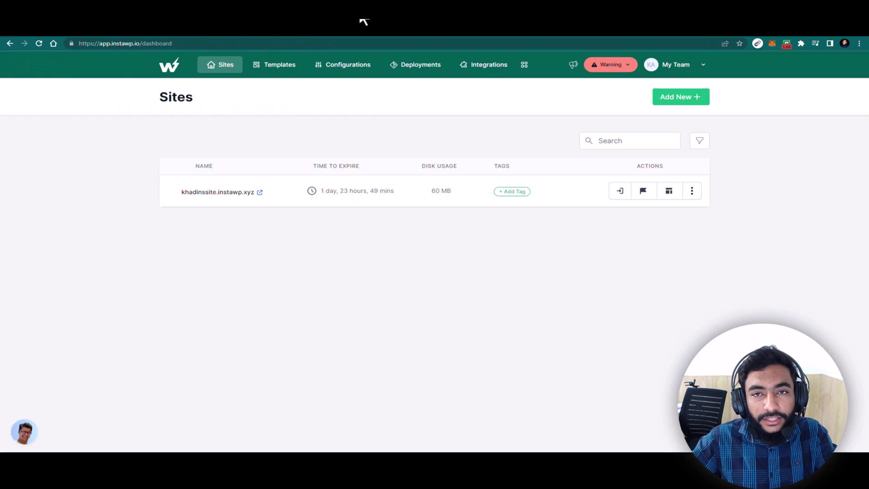
pyautogui.click(511, 21)
pyautogui.click(576, 20)
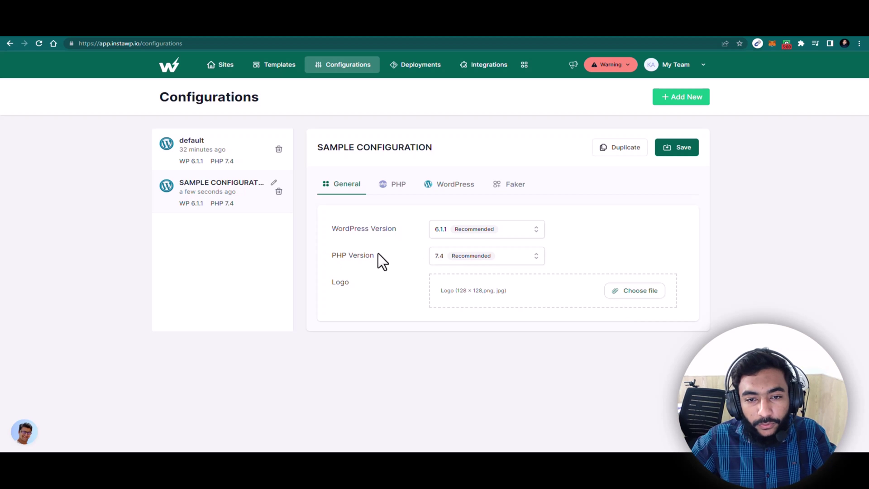
# - Review the configuration's PHP and WordPress tabs, keeping PHP version 7.4
pyautogui.click(475, 260)
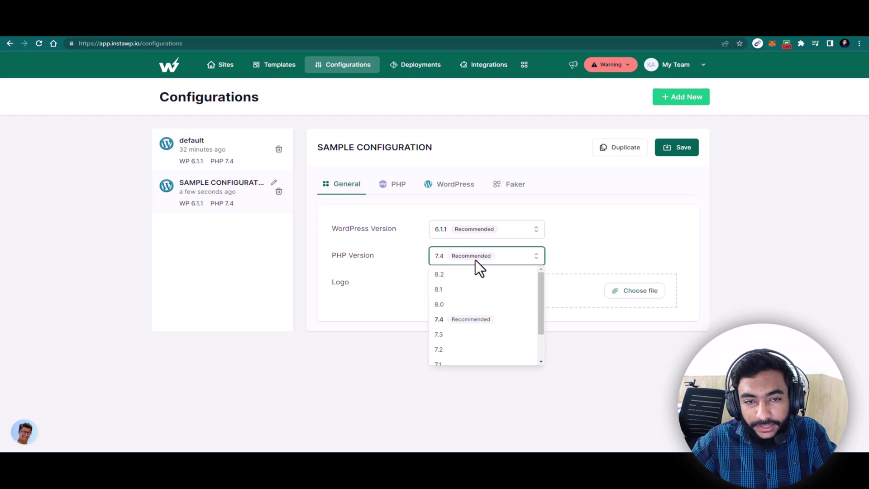
pyautogui.click(475, 259)
pyautogui.click(400, 185)
pyautogui.click(433, 185)
pyautogui.click(393, 185)
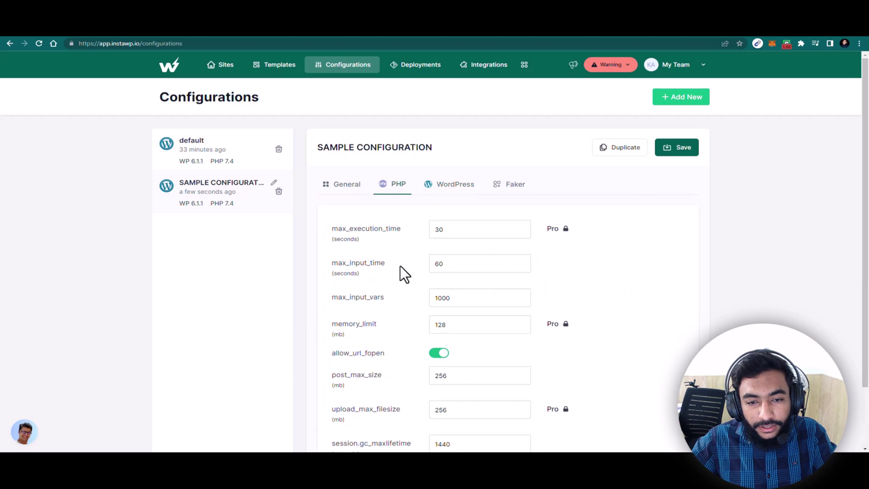
pyautogui.scroll(-1, 419, 335)
pyautogui.scroll(1, 438, 340)
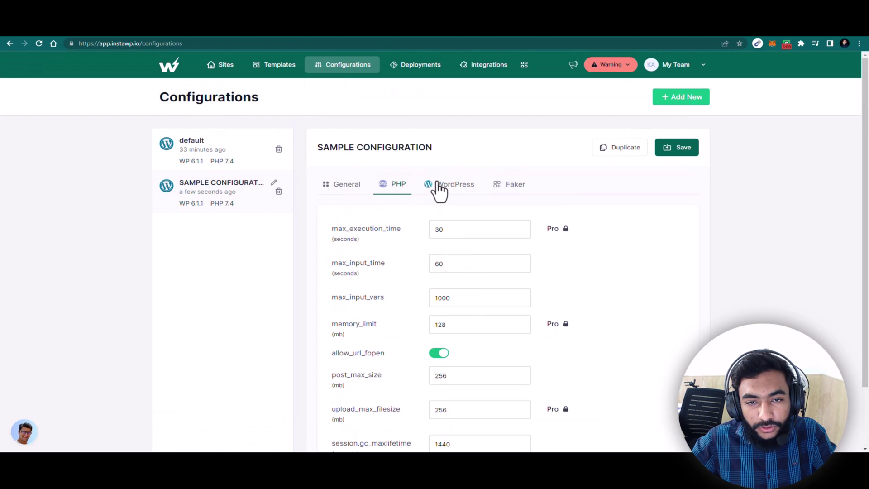
pyautogui.click(440, 189)
# - Switch the WordPress username from random to a fixed one
pyautogui.scroll(-1, 352, 248)
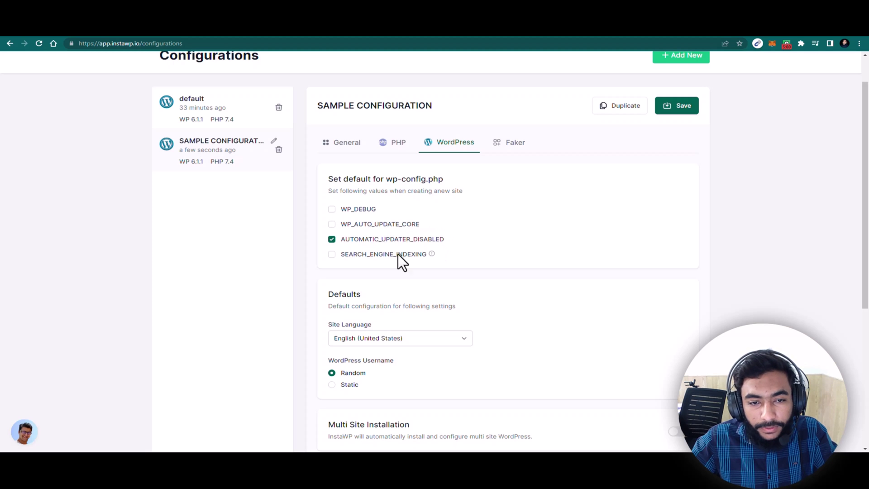
pyautogui.scroll(-2, 362, 263)
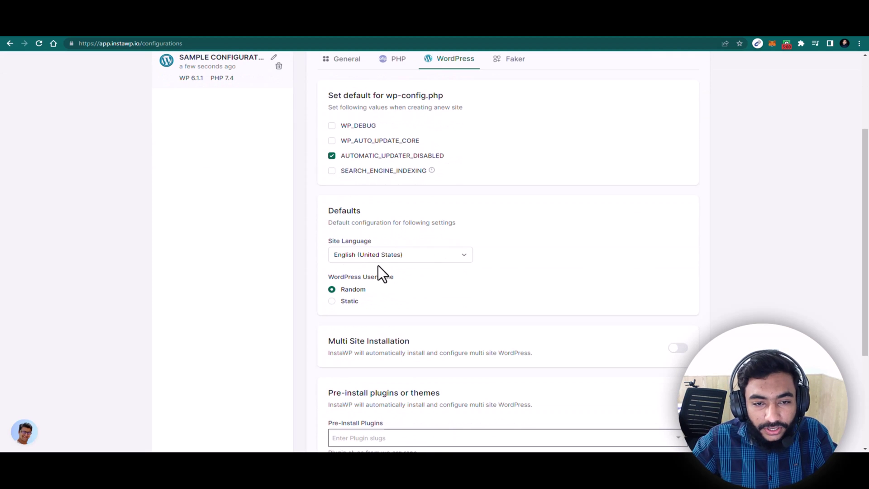
pyautogui.scroll(-2, 380, 262)
pyautogui.scroll(-1, 384, 259)
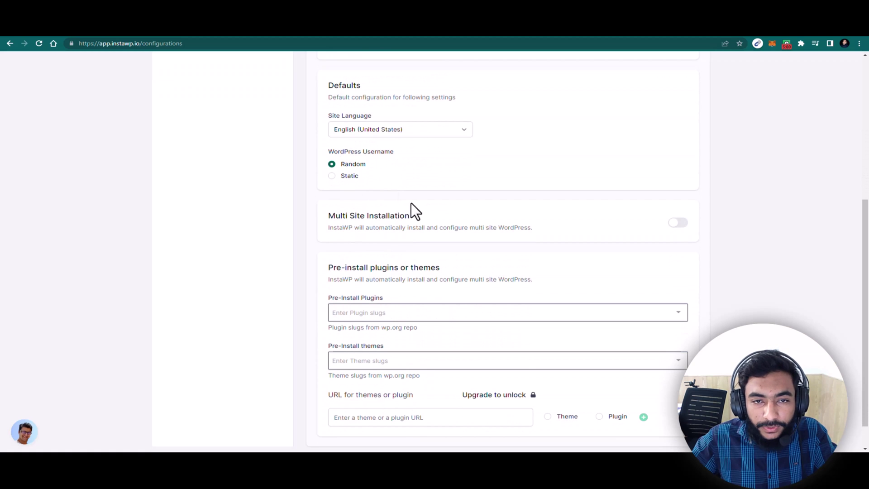
pyautogui.click(347, 177)
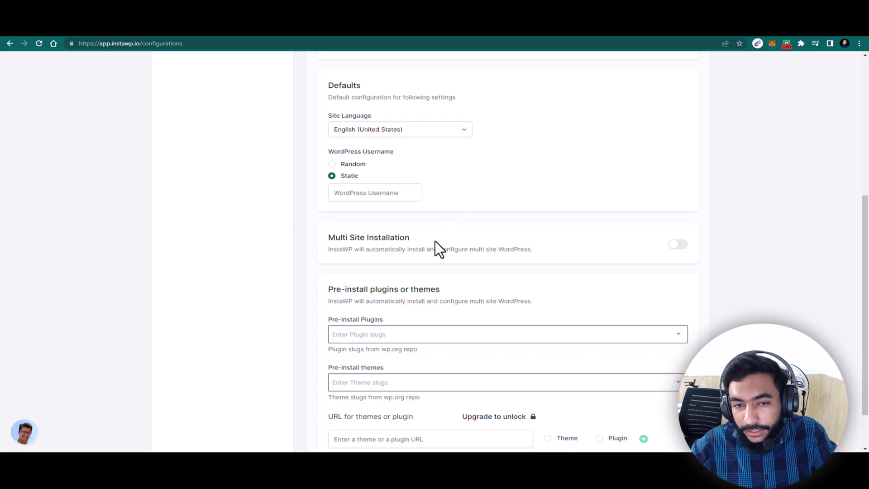
pyautogui.scroll(-1, 425, 205)
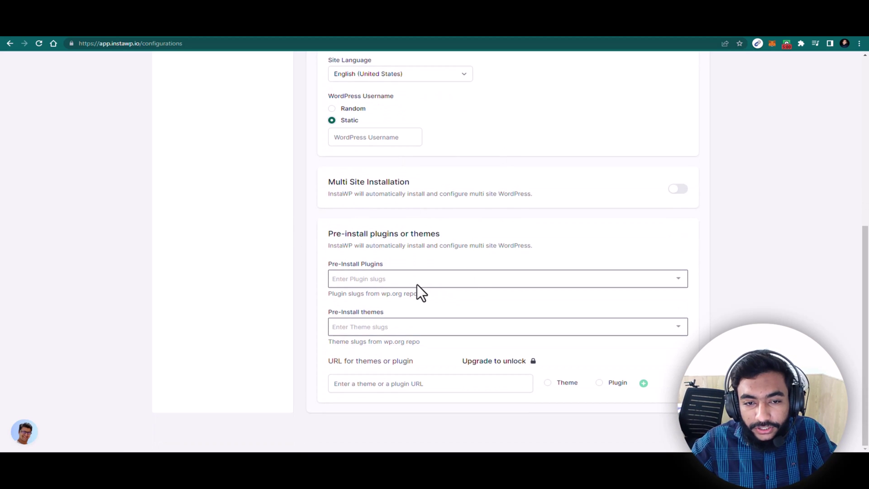
# - Try 'YOAST' as a pre-install plugin slug, which is rejected as invalid
pyautogui.click(410, 282)
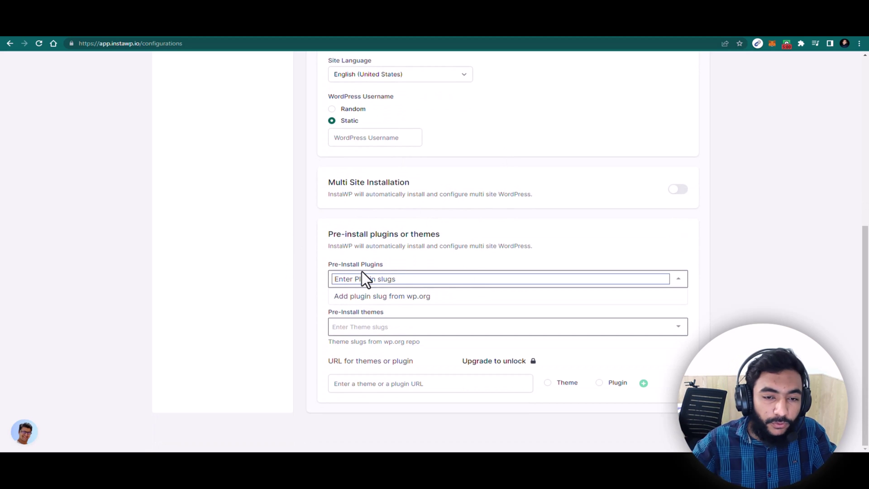
pyautogui.write('YOAST')
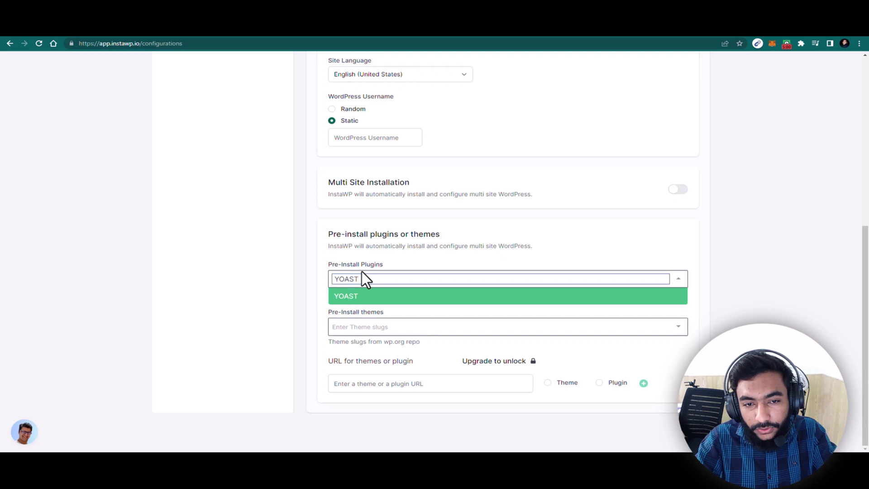
pyautogui.press('Return')
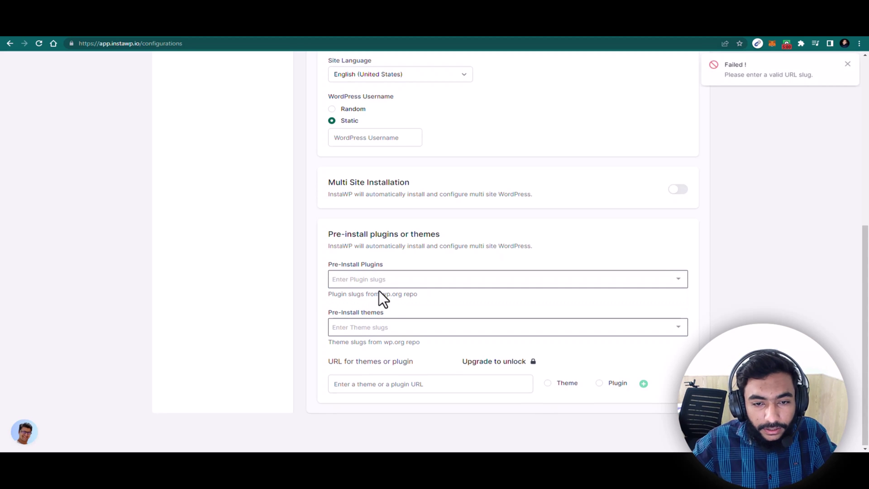
pyautogui.moveTo(381, 300); pyautogui.dragTo(404, 301)
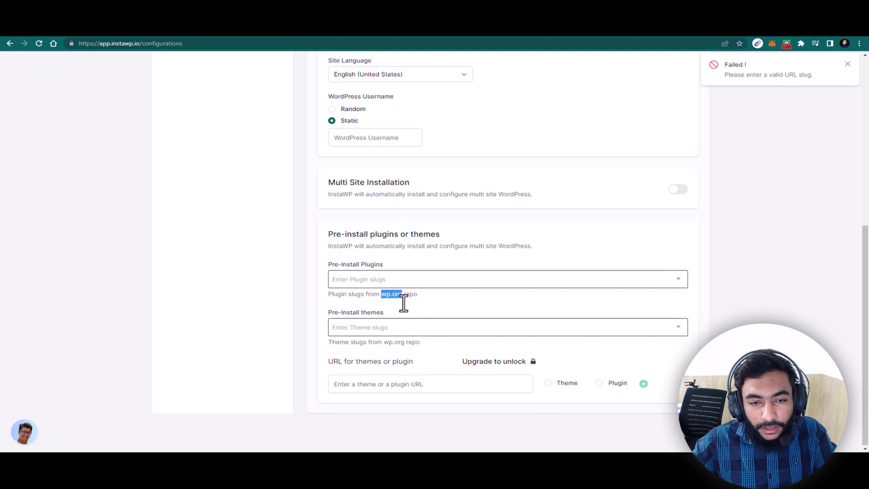
# - Search the web for 'WP REPOSITORY', then search WordPress.org's plugin directory for yoast
pyautogui.click(763, 20)
pyautogui.write('WP RE')
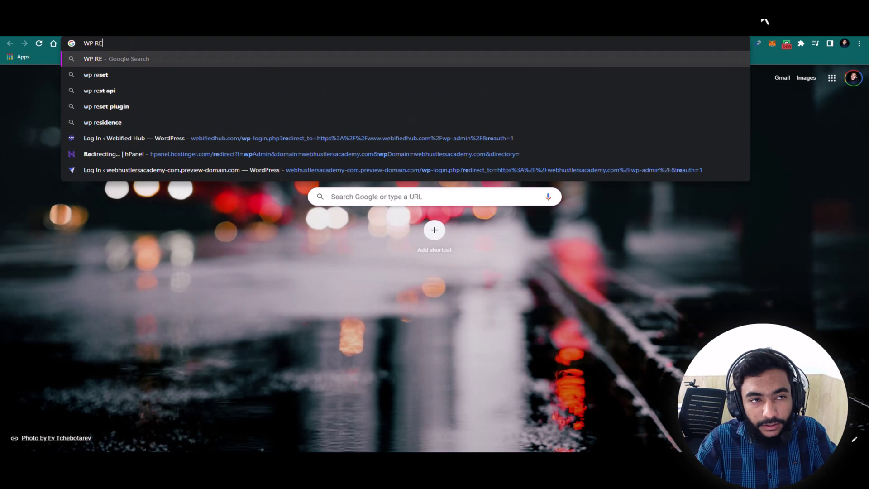
pyautogui.write('POSITORY')
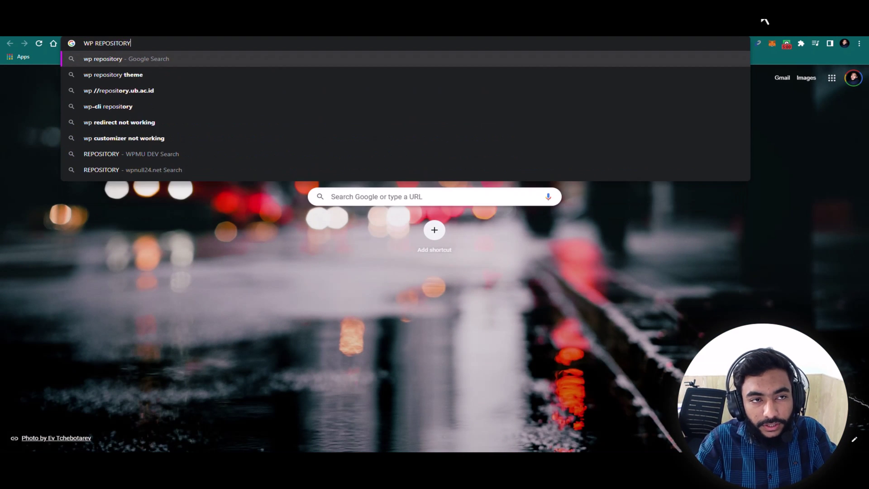
pyautogui.press('Return')
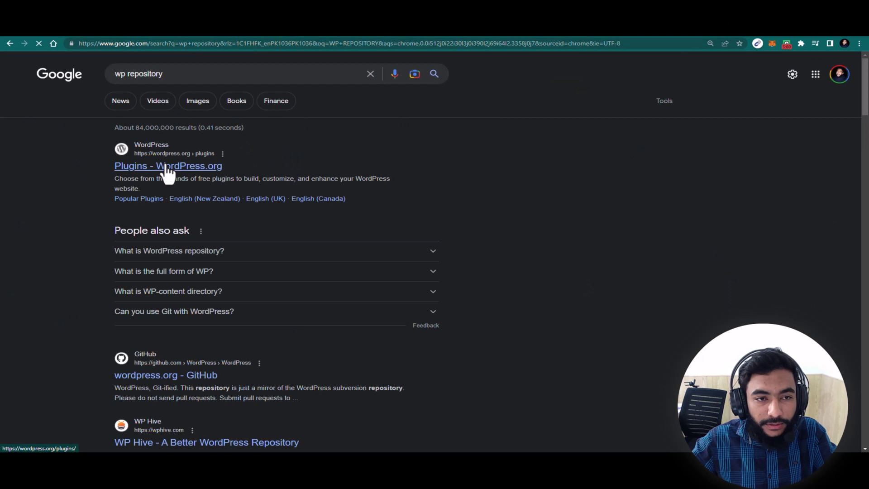
pyautogui.click(167, 168)
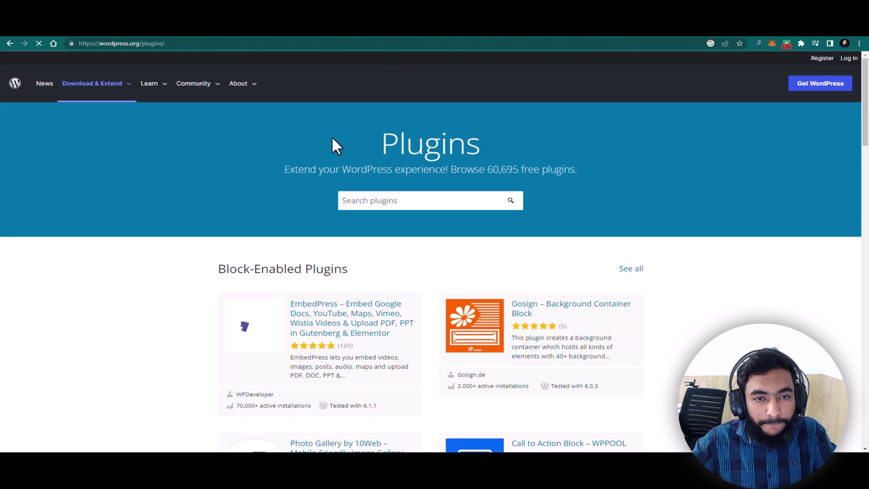
pyautogui.click(381, 195)
pyautogui.write('yoast')
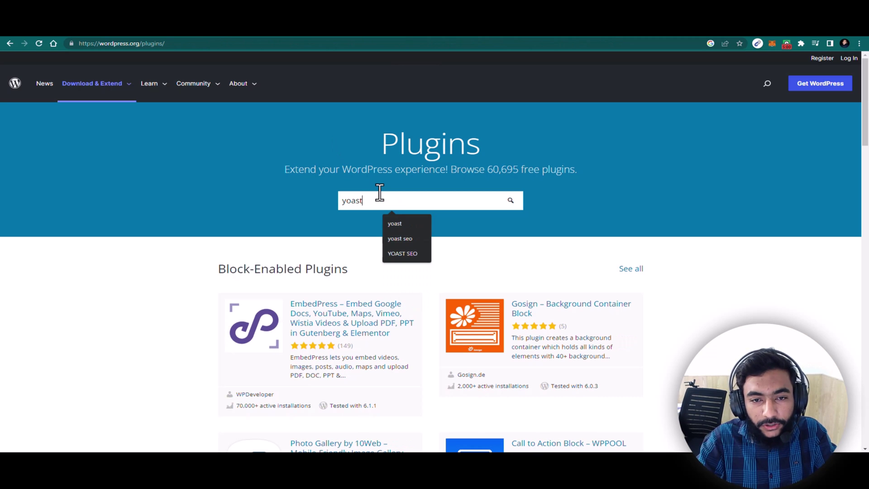
pyautogui.press('Return')
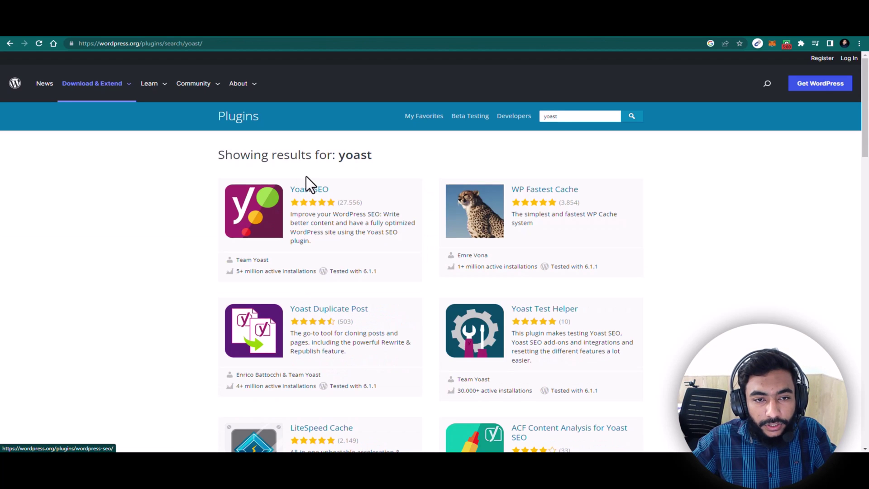
# - Copy the wordpress-seo slug from the Yoast SEO plugin page address
pyautogui.click(308, 191)
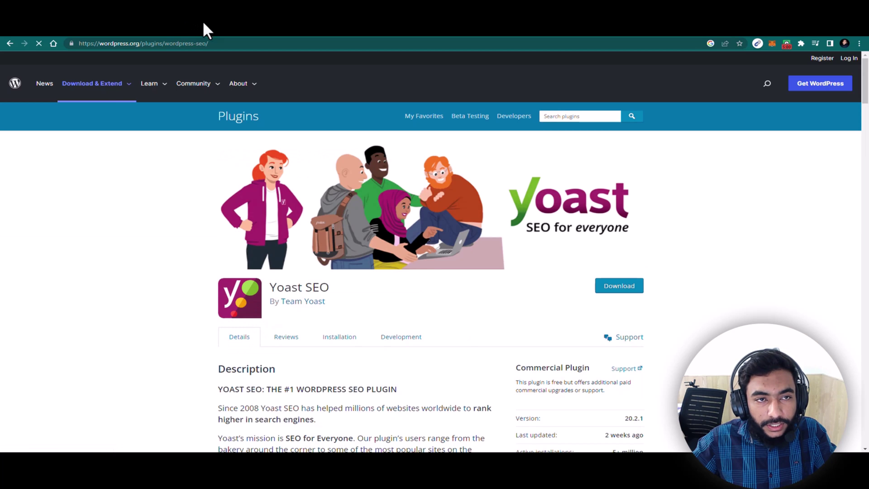
pyautogui.doubleClick(169, 41)
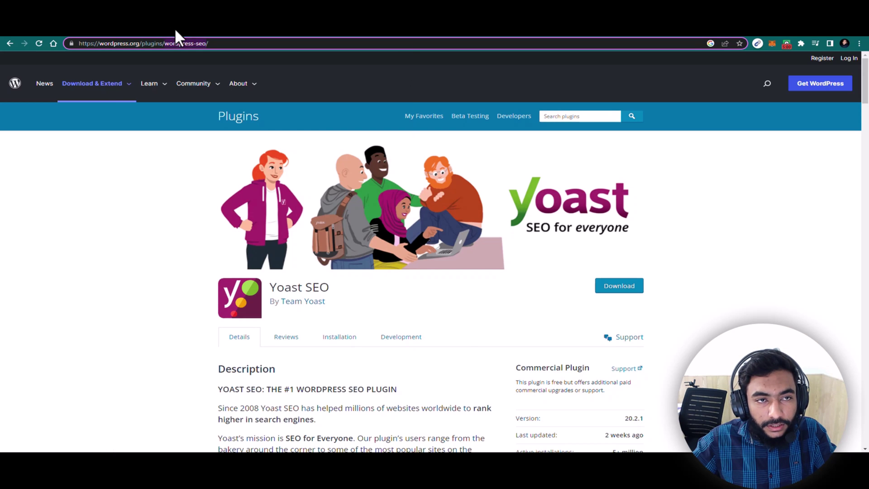
pyautogui.rightClick(172, 45)
pyautogui.click(211, 106)
# - Paste wordpress-seo into Pre-Install Plugins and add it
pyautogui.click(577, 23)
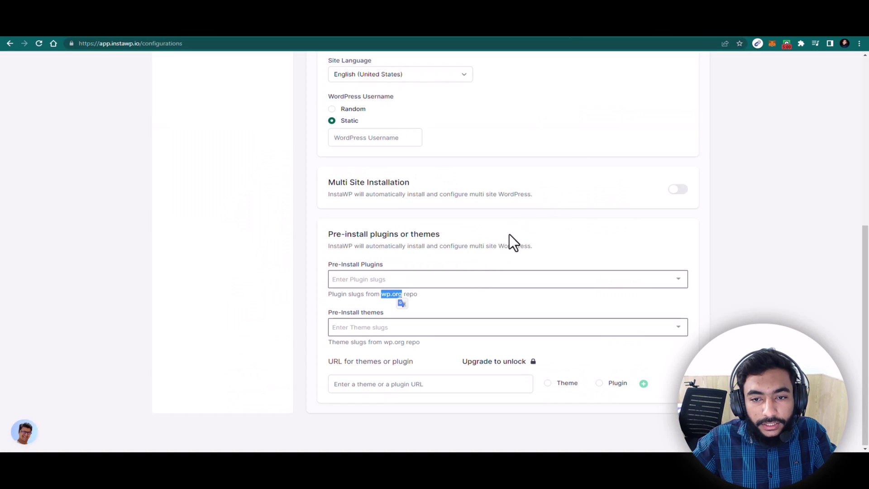
pyautogui.rightClick(389, 283)
pyautogui.click(422, 355)
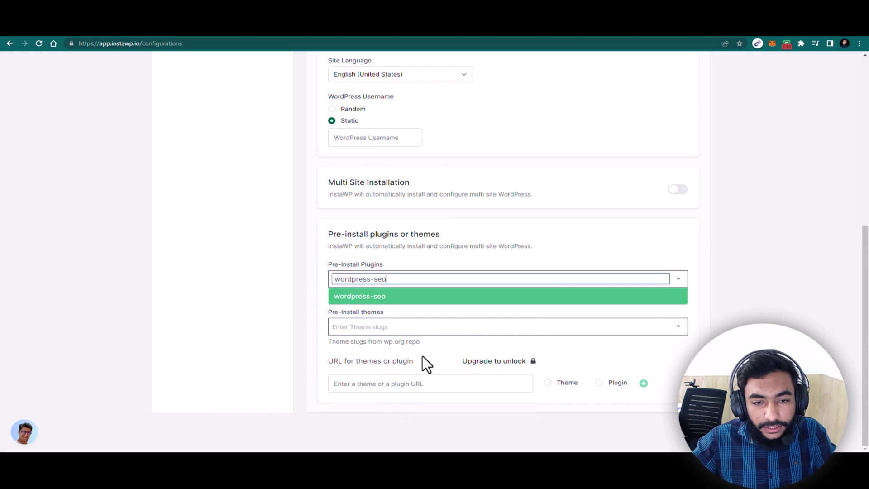
pyautogui.click(463, 302)
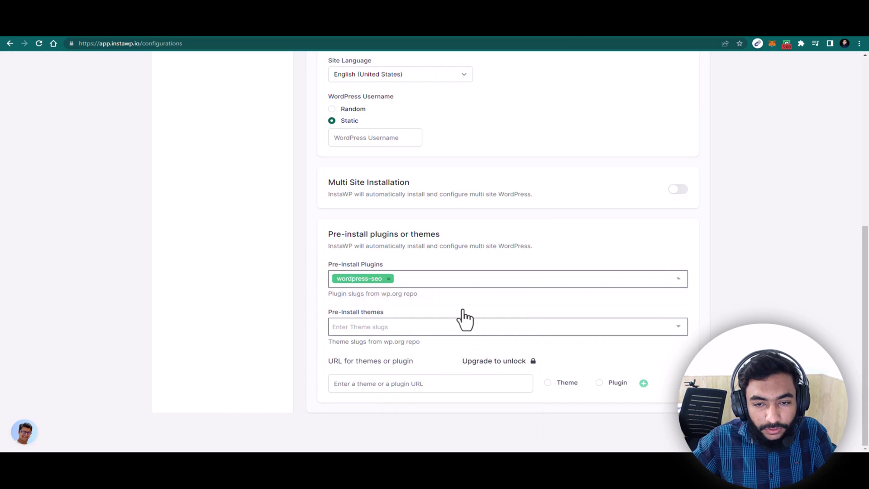
pyautogui.click(418, 283)
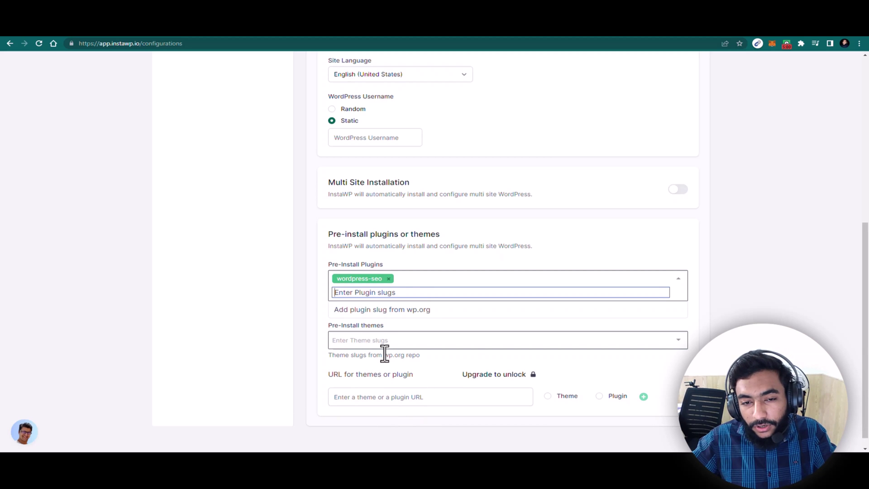
# - Search WordPress.org's plugin directory for 'elementor'
pyautogui.click(368, 345)
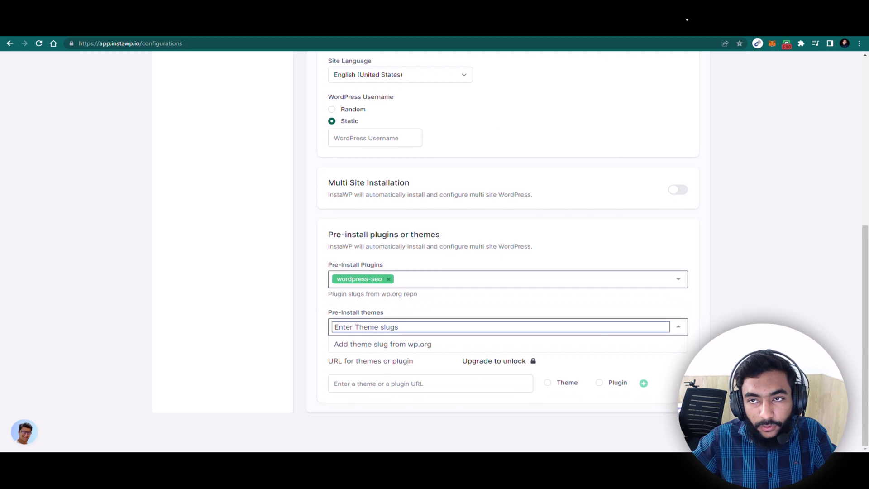
pyautogui.hotkey('ctrl', 'Tab')
pyautogui.click(570, 109)
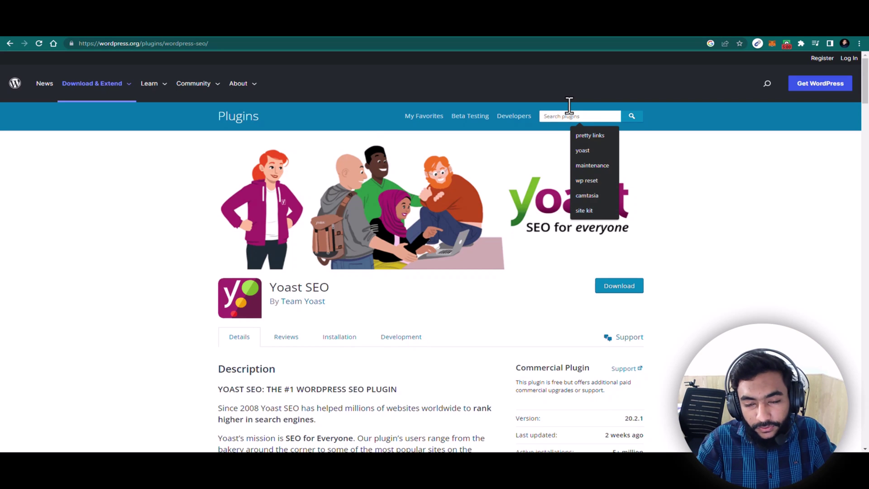
pyautogui.write('elem')
pyautogui.write('tor')
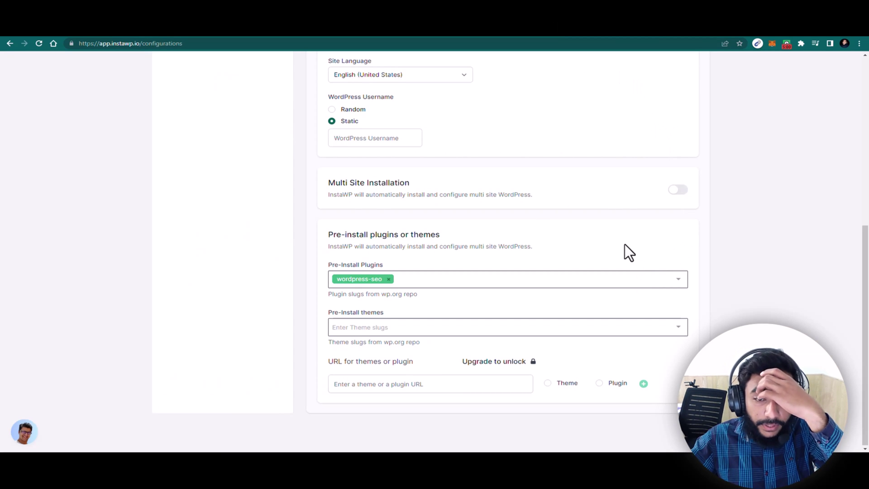
pyautogui.scroll(7, 625, 244)
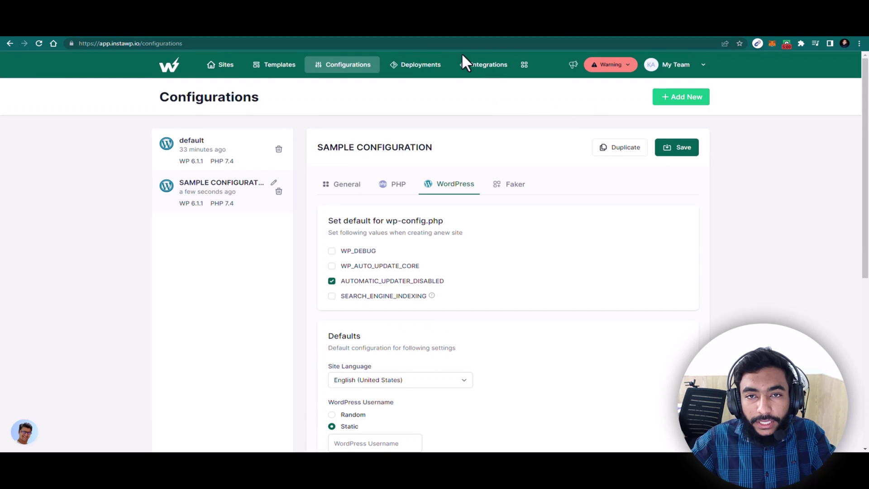
# - Browse the Deployments, Subscription, Sites and Templates pages, ending on Configurations
pyautogui.click(421, 62)
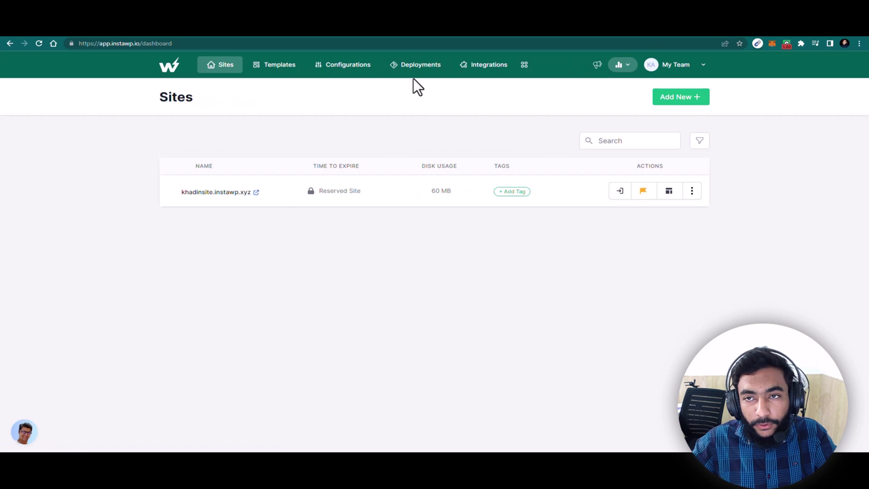
pyautogui.click(677, 61)
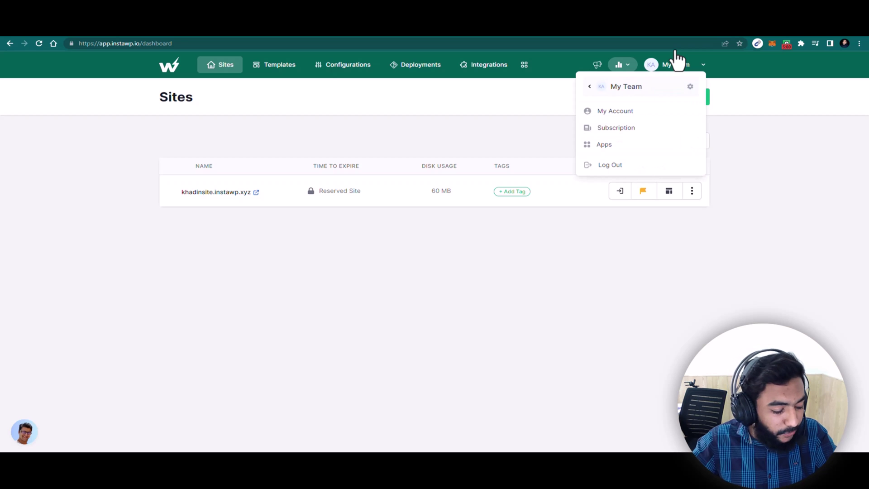
pyautogui.click(623, 130)
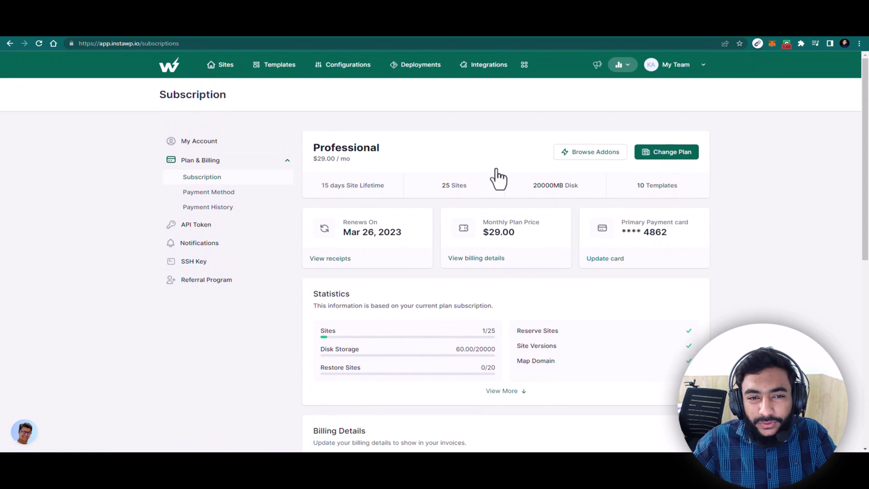
pyautogui.click(223, 59)
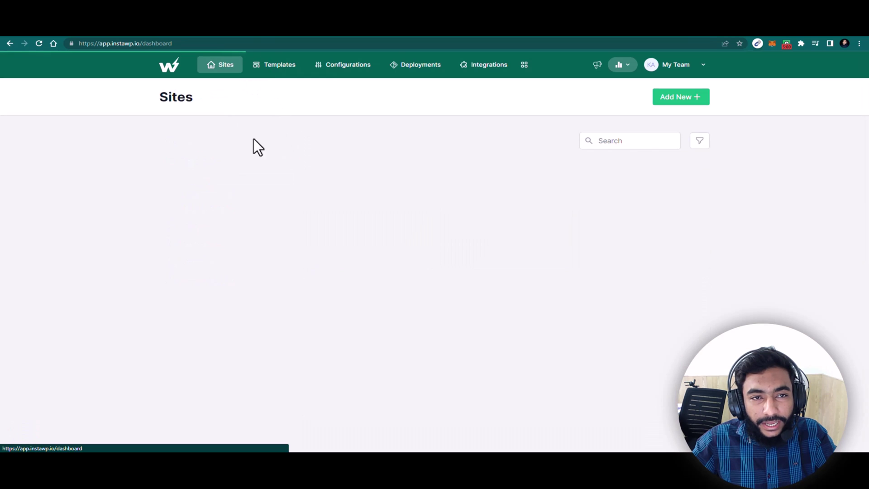
pyautogui.doubleClick(271, 57)
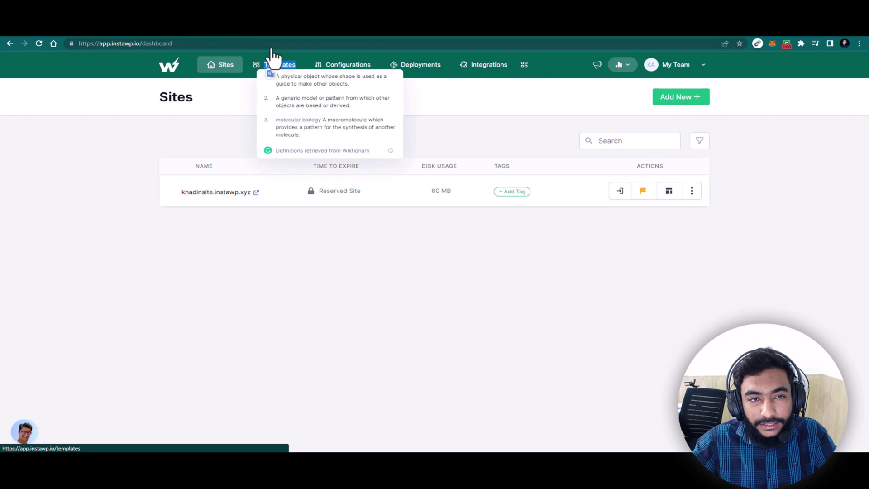
pyautogui.click(273, 57)
pyautogui.click(223, 59)
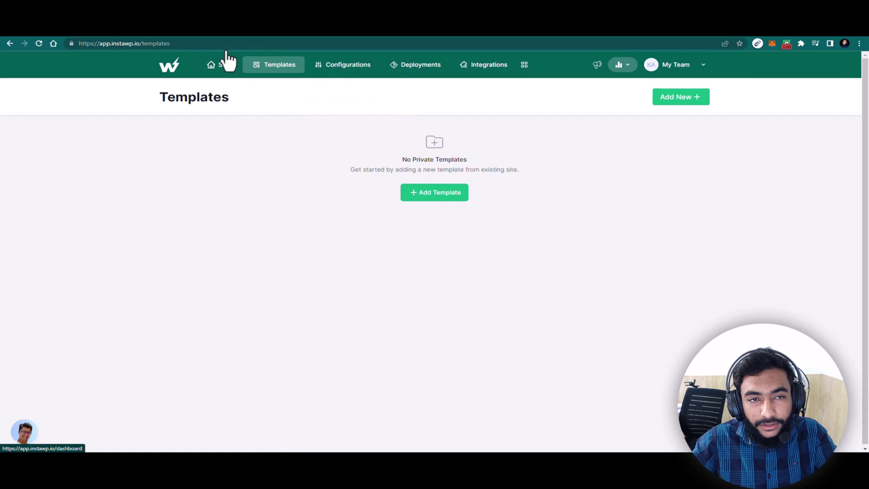
pyautogui.click(354, 53)
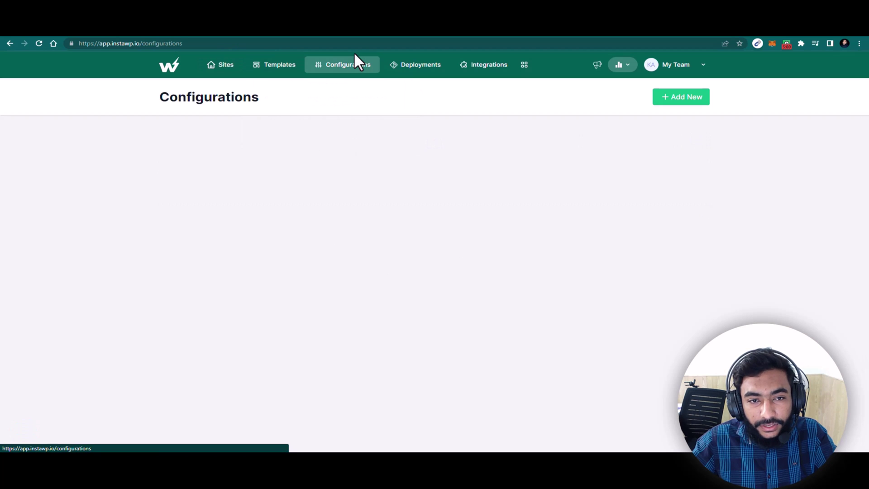
# - Create a configuration named 'SAMPLE CONFIGURATION' alongside default
pyautogui.click(697, 99)
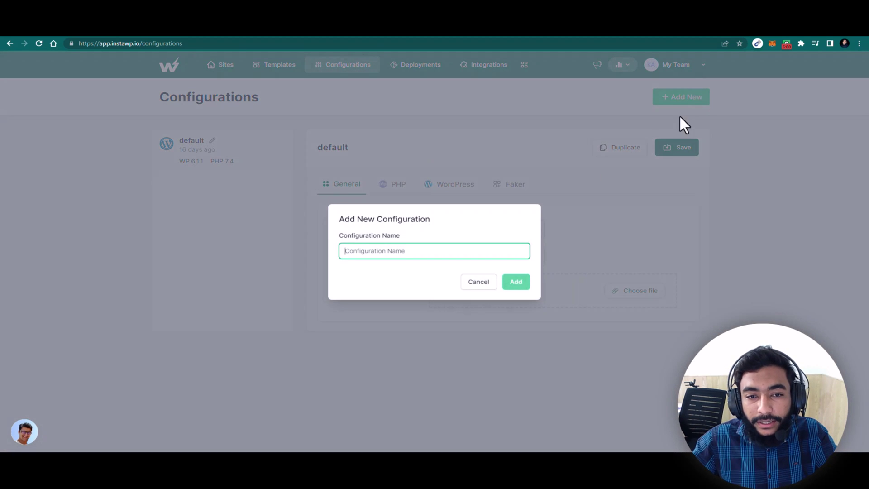
pyautogui.write('s')
pyautogui.press('BackSpace')
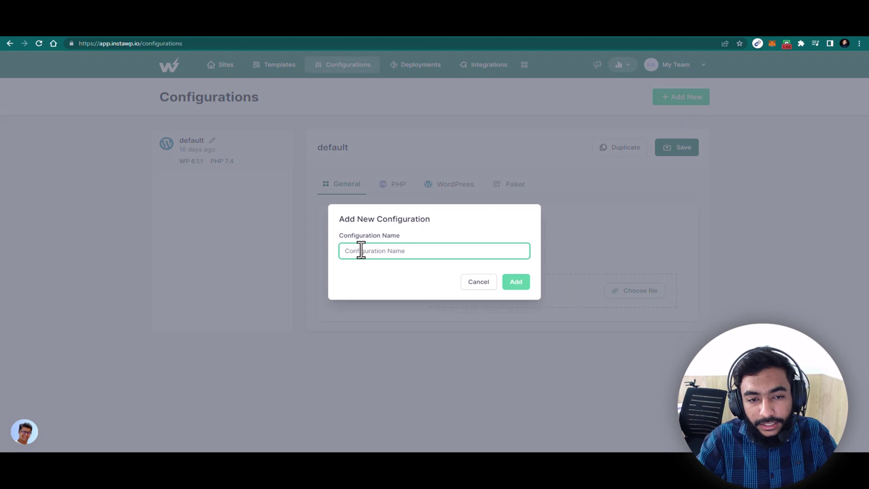
pyautogui.write('SAM')
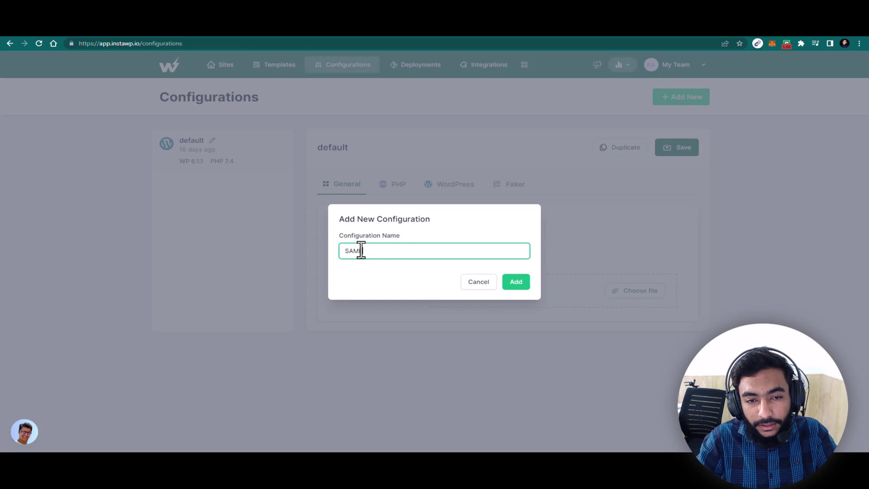
pyautogui.write('PLE CON')
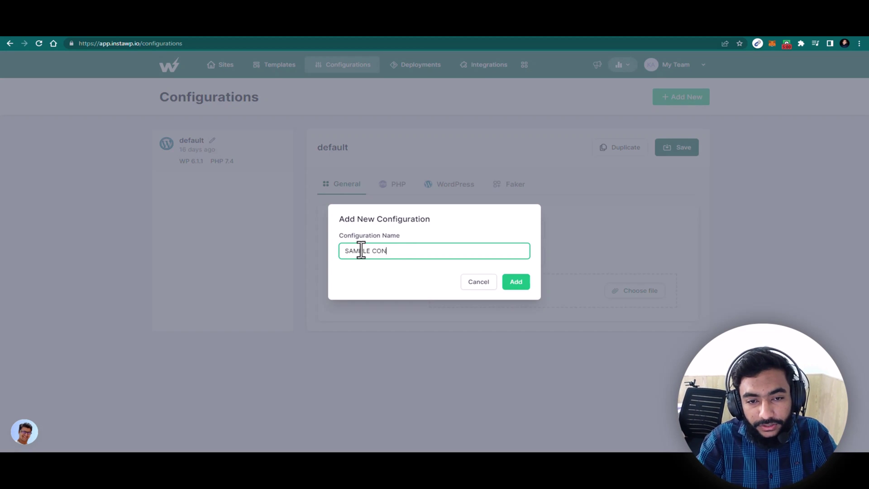
pyautogui.write('FIGURATOIN')
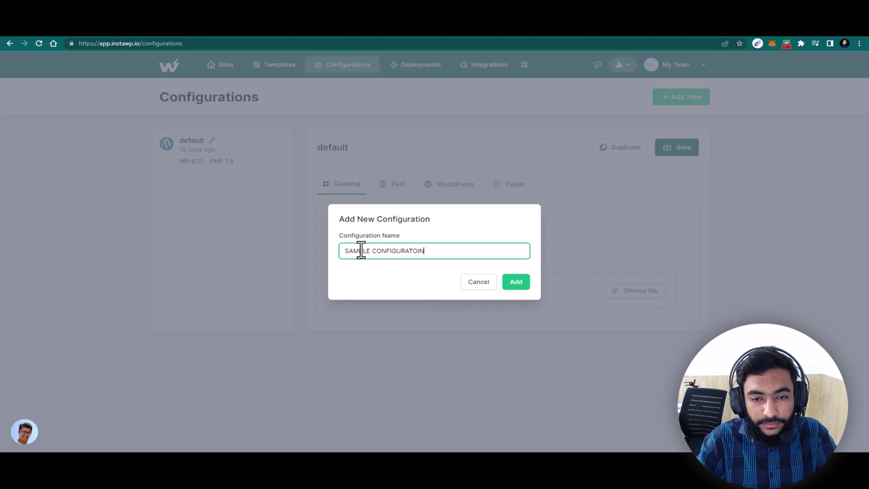
pyautogui.press('BackSpace')
pyautogui.press('BackSpace')
pyautogui.press('BackSpace')
pyautogui.write('ION')
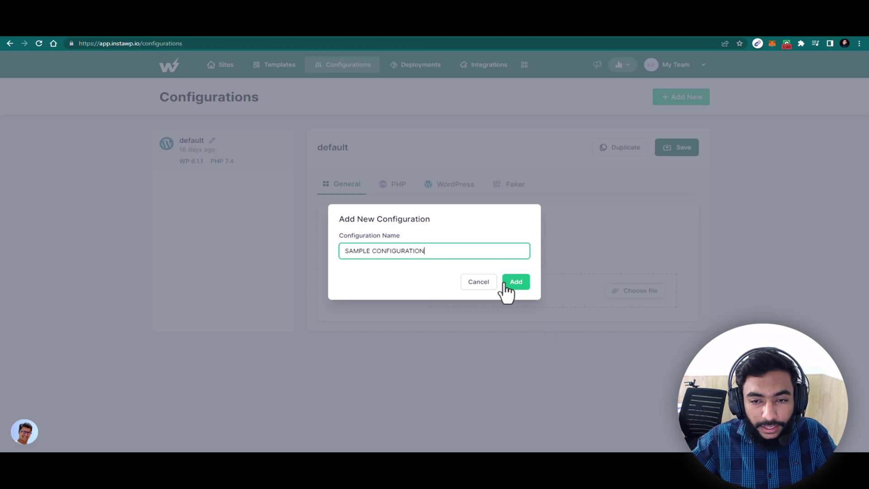
pyautogui.click(511, 282)
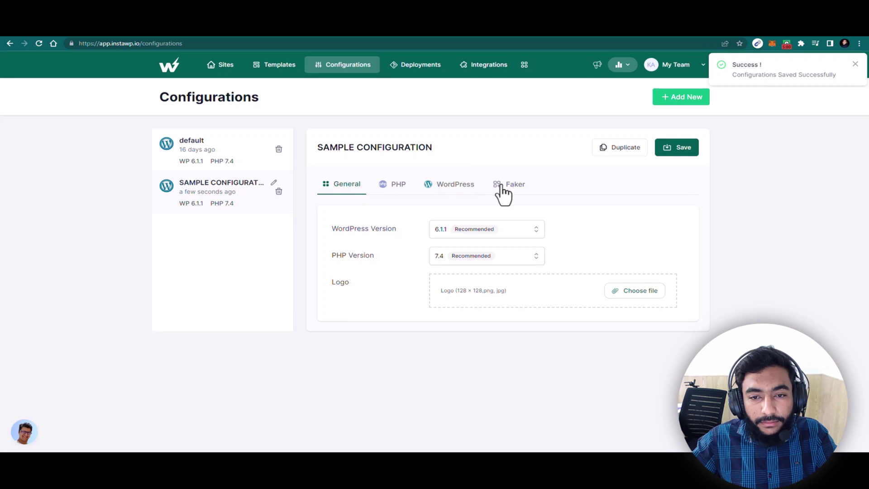
# - Add wordpress-seo and elementor as pre-install plugins on the WordPress tab
pyautogui.click(386, 187)
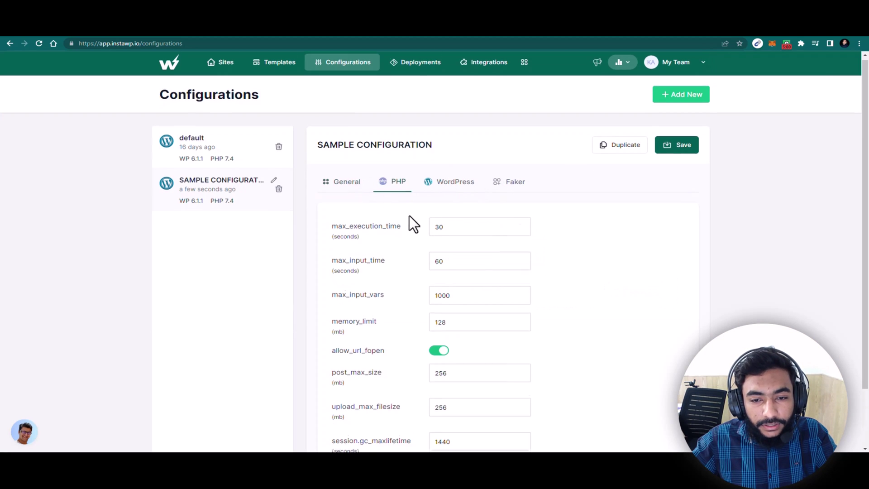
pyautogui.click(450, 186)
pyautogui.scroll(-6, 450, 207)
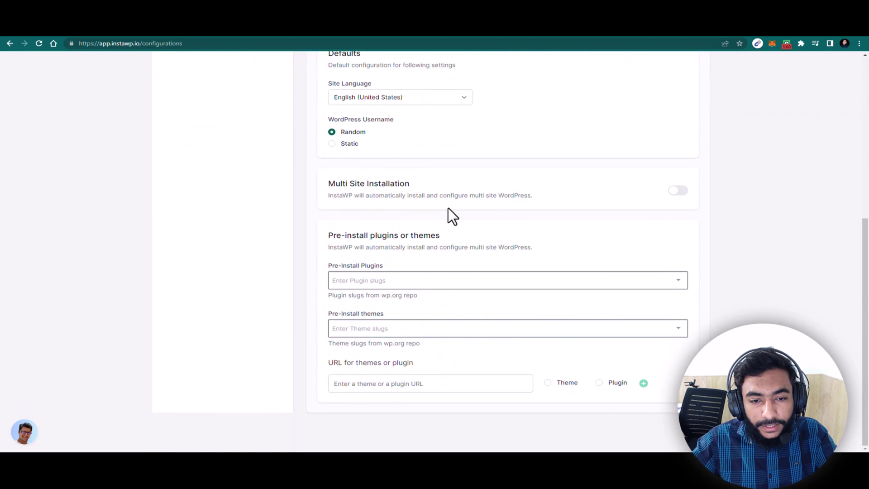
pyautogui.click(356, 281)
pyautogui.write('word')
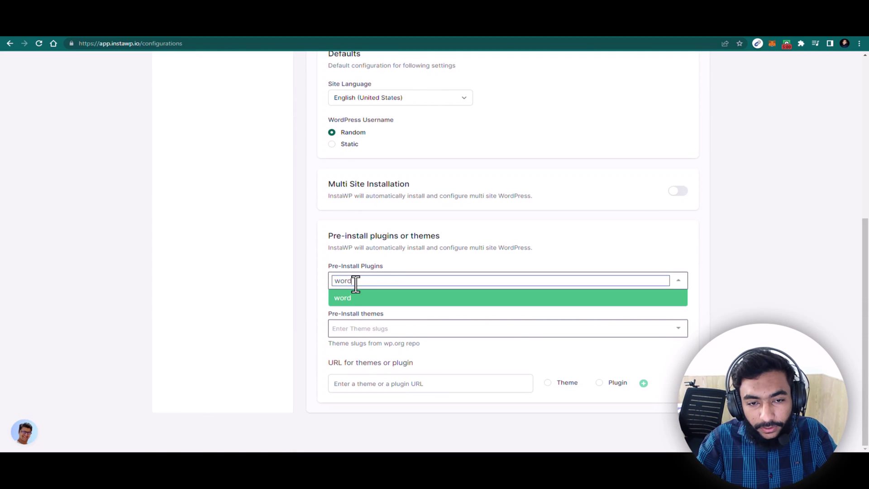
pyautogui.write('press=')
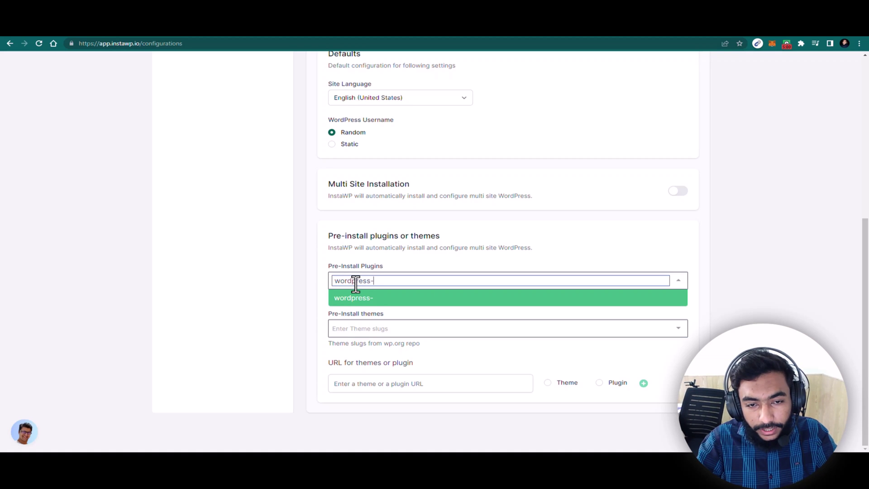
pyautogui.write('seo')
pyautogui.press('Return')
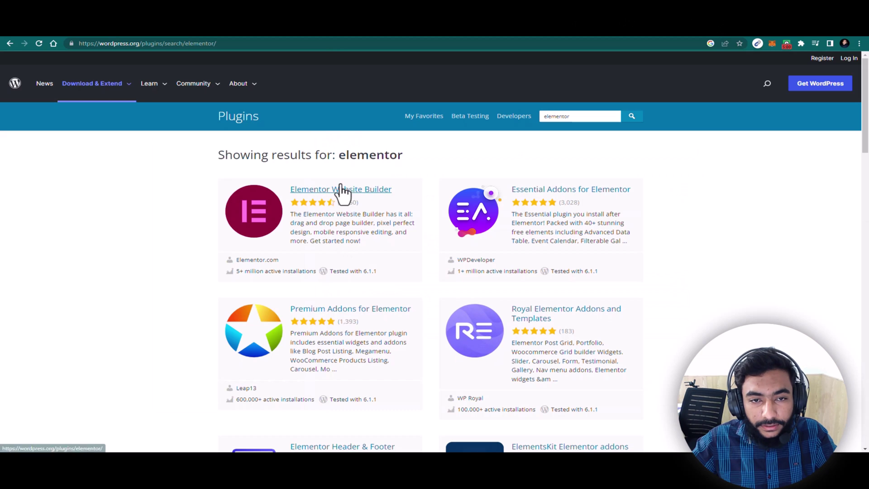
pyautogui.moveTo(342, 192); pyautogui.dragTo(552, 19)
pyautogui.click(412, 284)
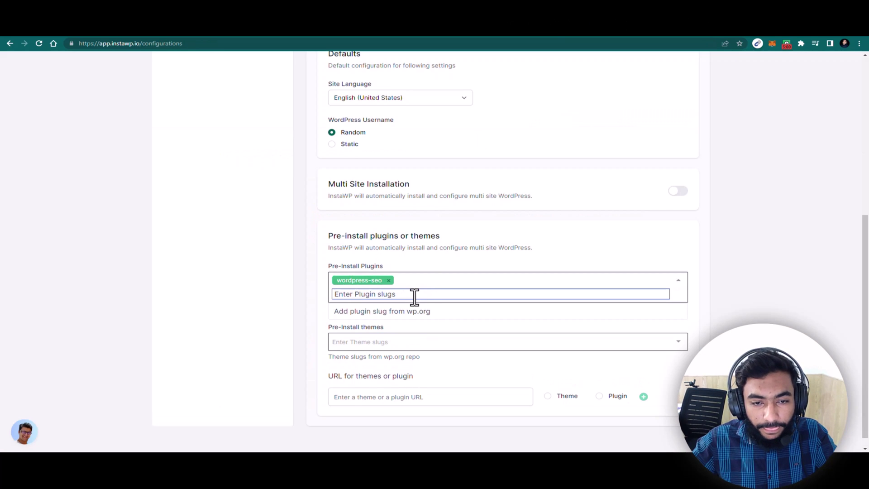
pyautogui.write('elemento')
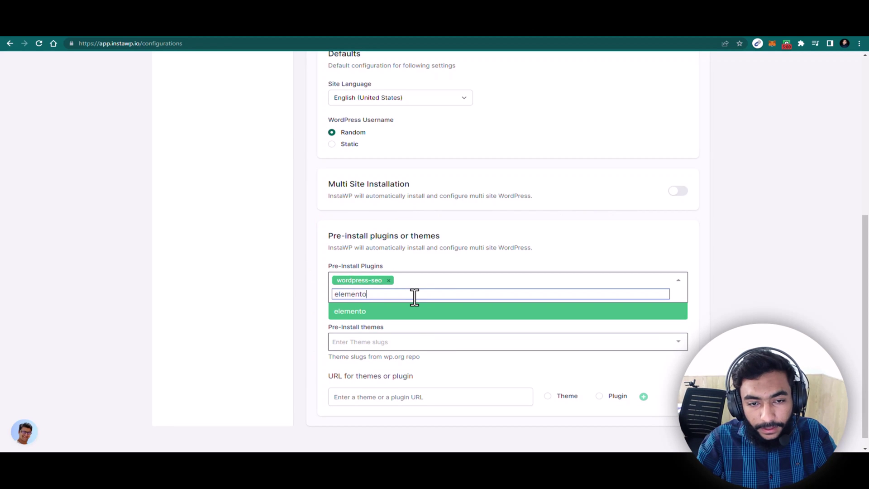
pyautogui.write('r')
pyautogui.press('Return')
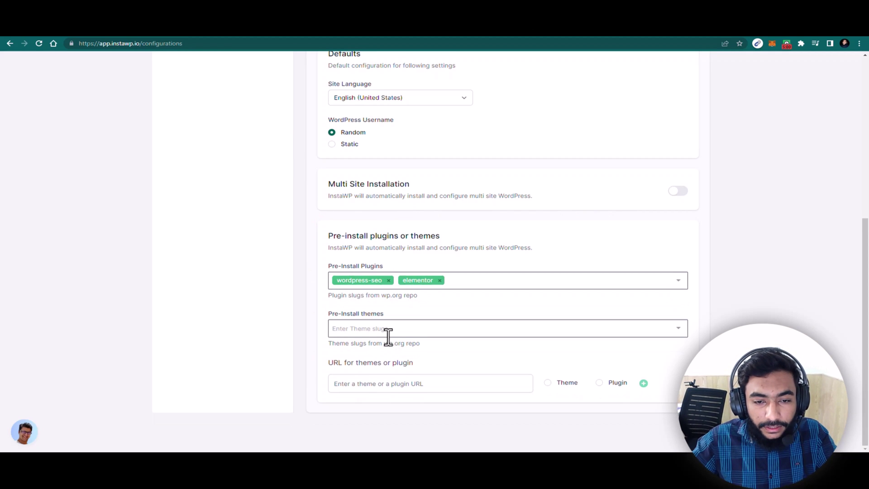
pyautogui.click(388, 335)
# - Find Astra in WordPress.org's theme directory and copy its 'astra' slug
pyautogui.hotkey('ctrl', 'Tab')
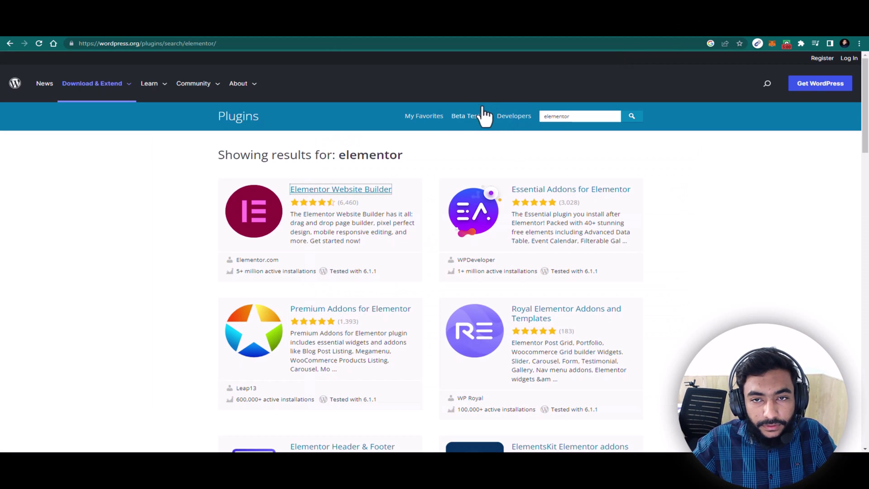
pyautogui.moveTo(101, 86)
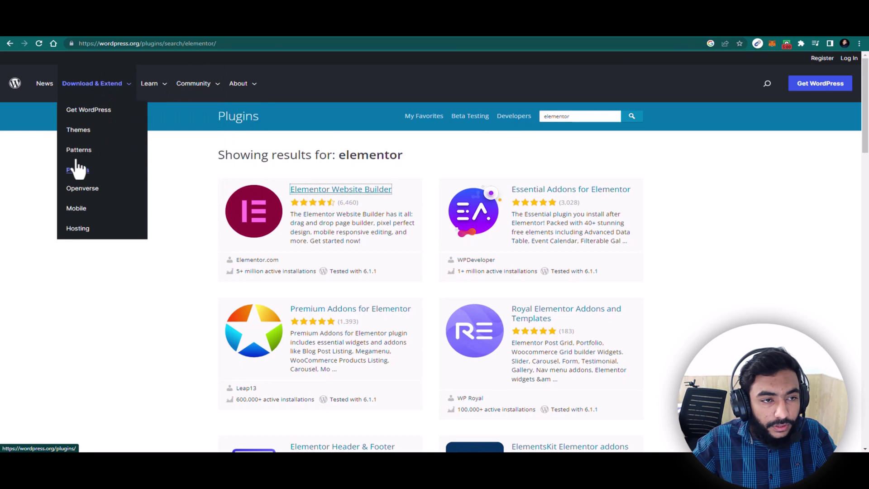
pyautogui.click(78, 131)
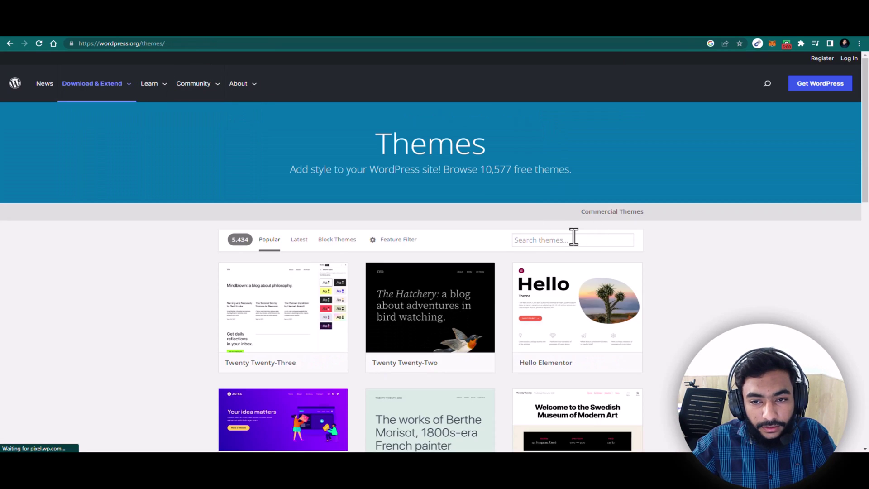
pyautogui.click(574, 237)
pyautogui.write('r')
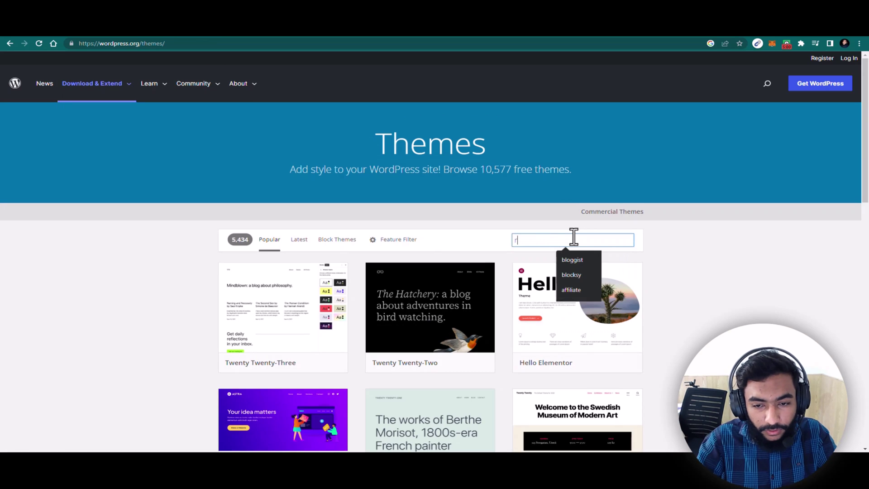
pyautogui.write('ishi')
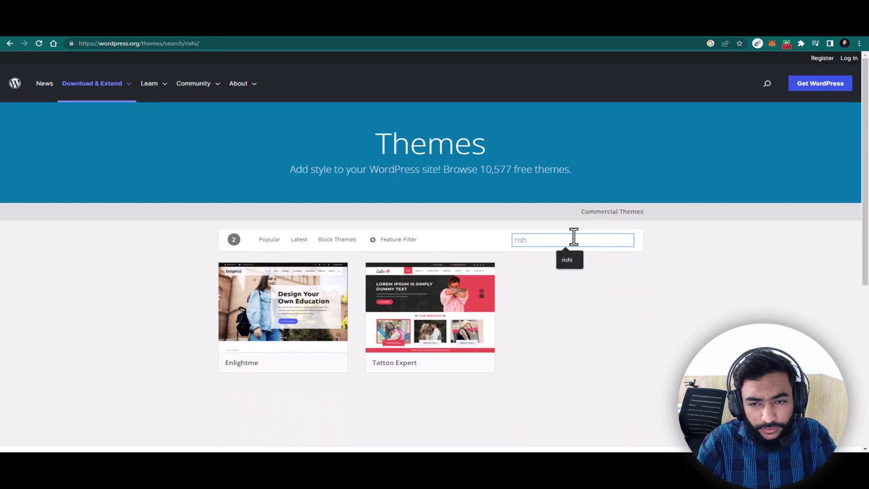
pyautogui.press('BackSpace')
pyautogui.press('BackSpace')
pyautogui.press('BackSpace')
pyautogui.press('BackSpace')
pyautogui.press('BackSpace')
pyautogui.write('astra')
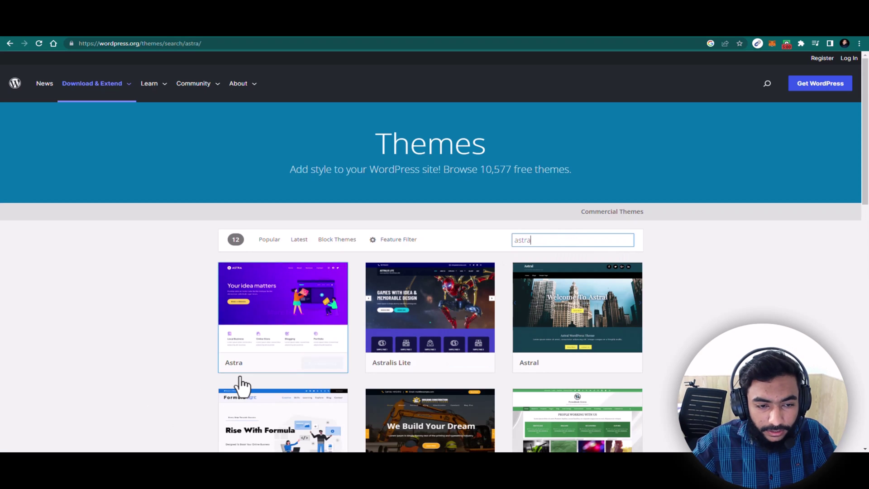
pyautogui.moveTo(243, 376)
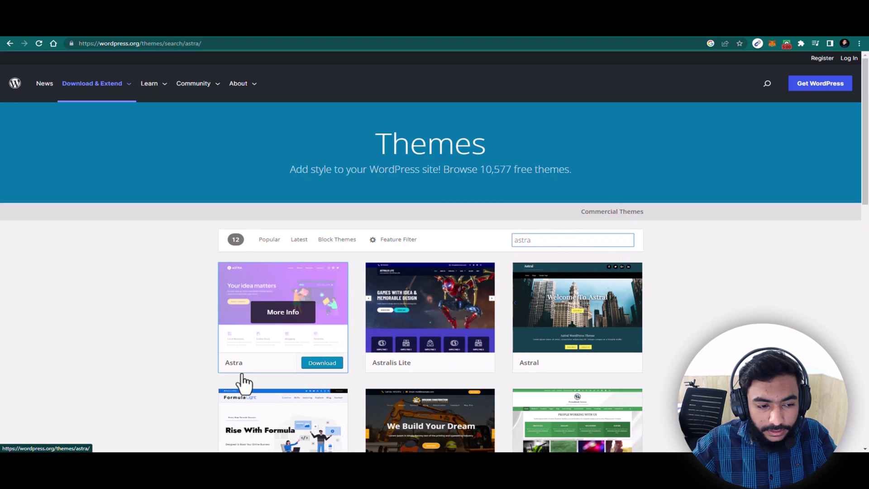
pyautogui.click(301, 364)
pyautogui.click(172, 43)
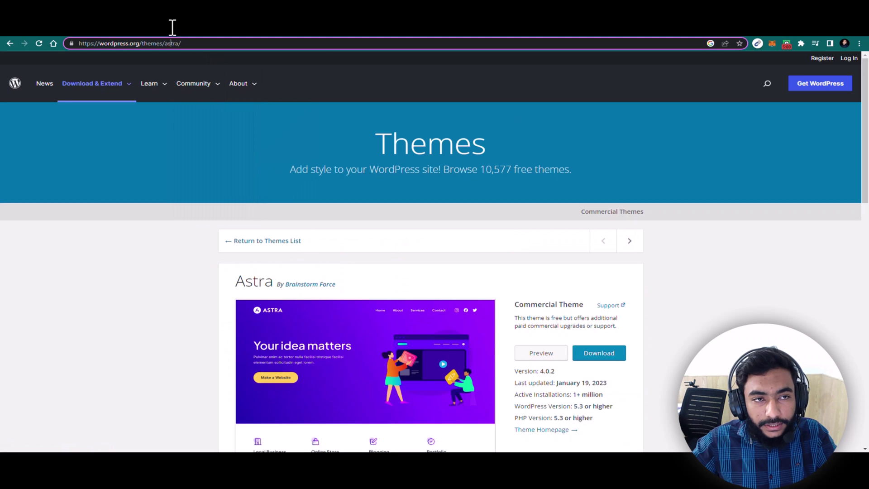
pyautogui.rightClick(172, 44)
pyautogui.click(203, 95)
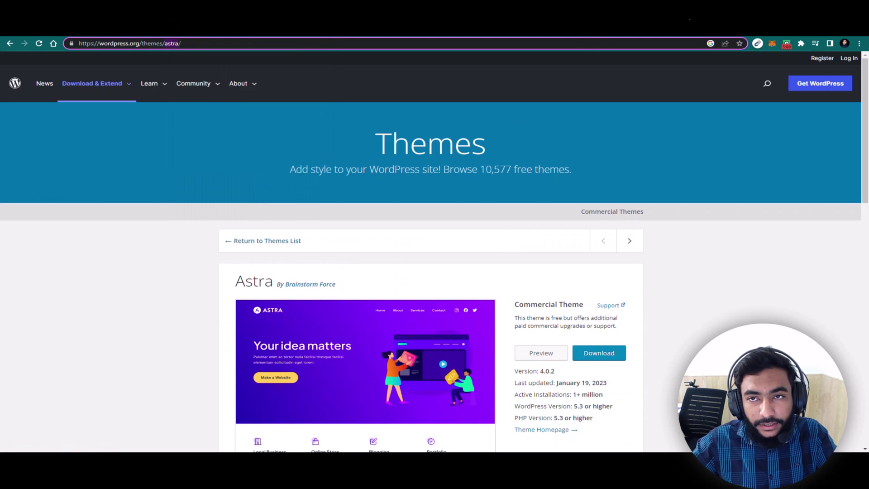
# - Paste 'astra' into Pre-Install themes and add it
pyautogui.click(578, 21)
pyautogui.click(390, 330)
pyautogui.rightClick(375, 329)
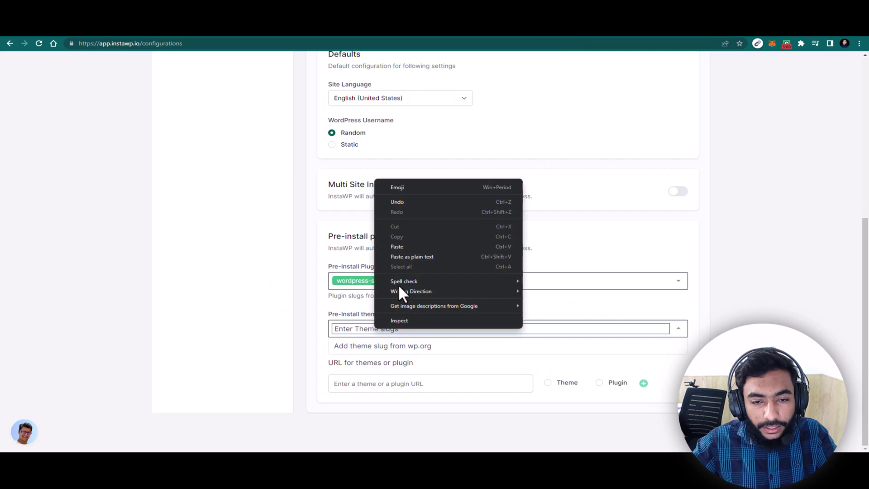
pyautogui.click(405, 246)
pyautogui.press('Return')
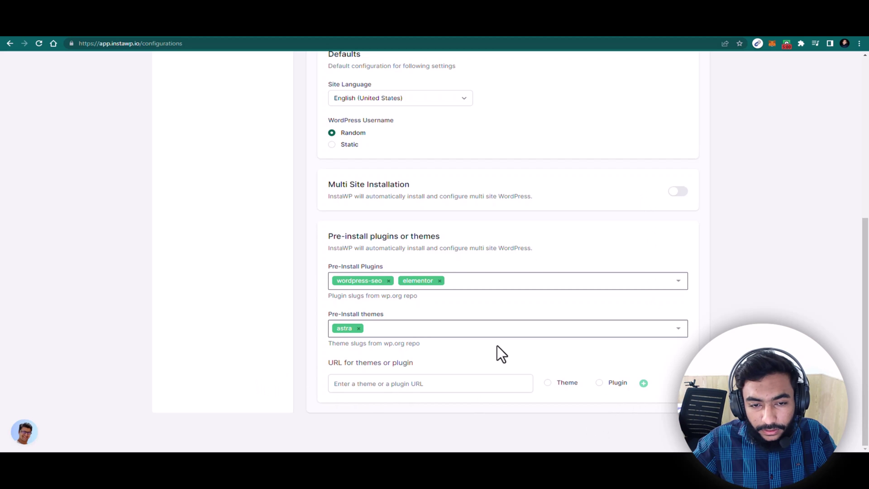
# - Save SAMPLE CONFIGURATION's plugin and theme choices and go to the Sites dashboard
pyautogui.scroll(6, 480, 328)
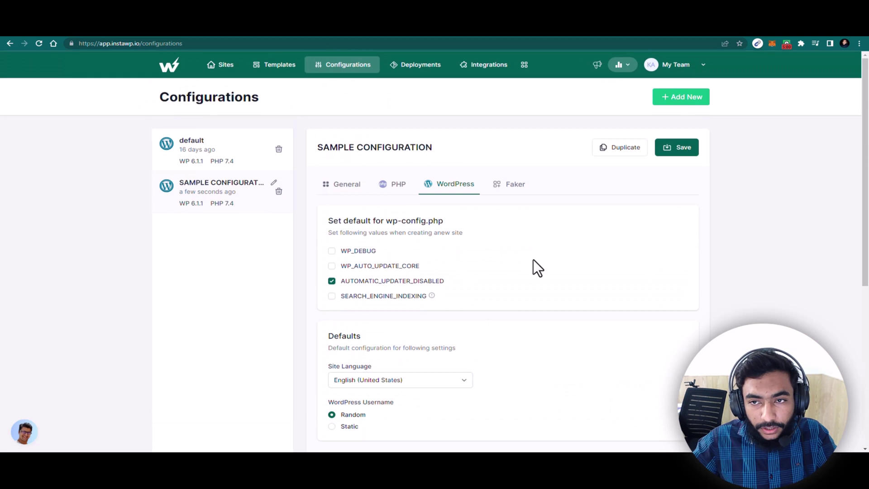
pyautogui.click(679, 148)
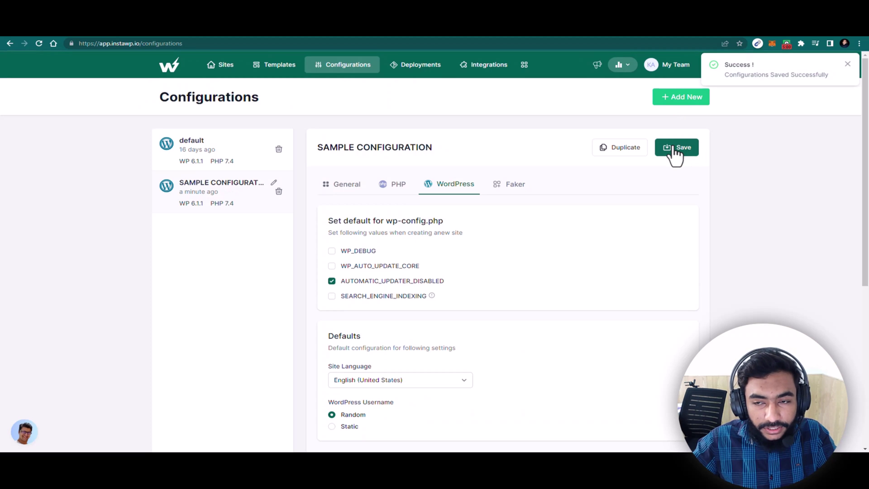
pyautogui.click(216, 54)
# - Start a new site from SAMPLE CONFIGURATION and name it sampleconfig
pyautogui.click(675, 96)
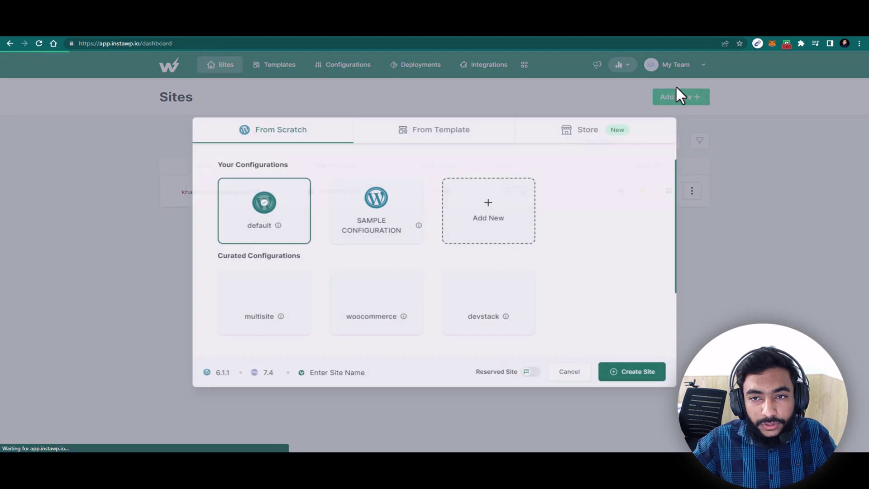
pyautogui.click(363, 215)
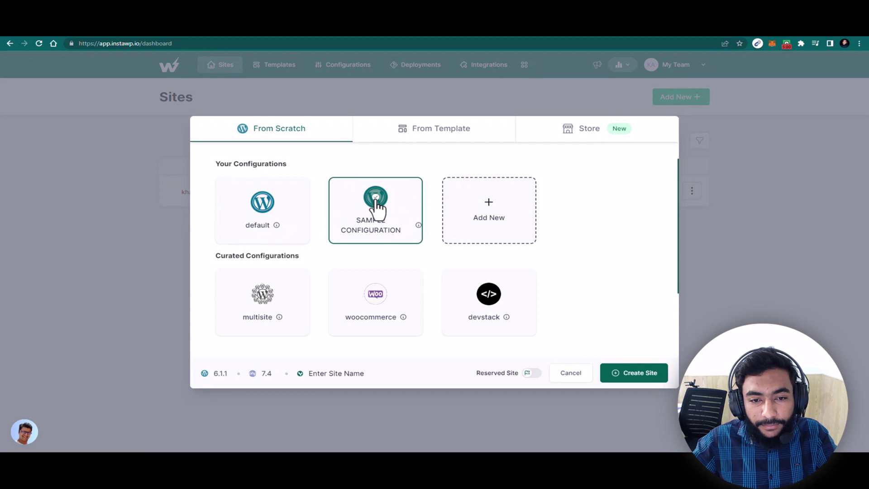
pyautogui.scroll(-2, 501, 348)
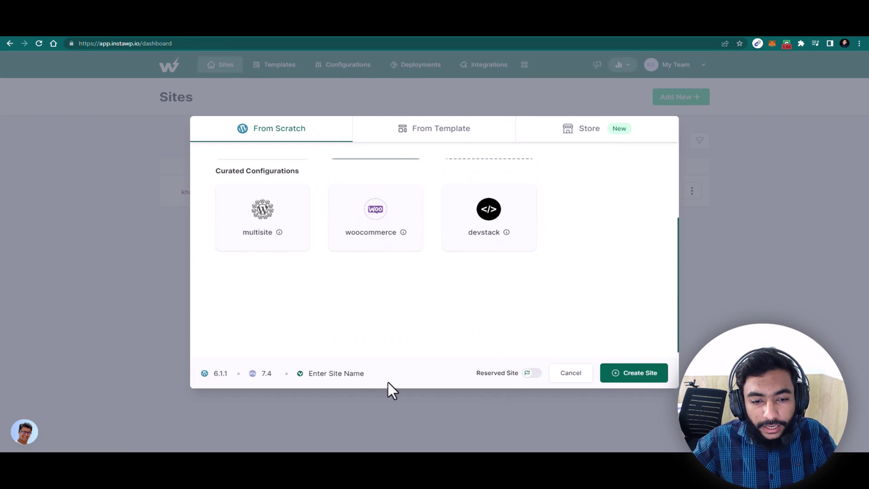
pyautogui.click(349, 383)
pyautogui.write('sam')
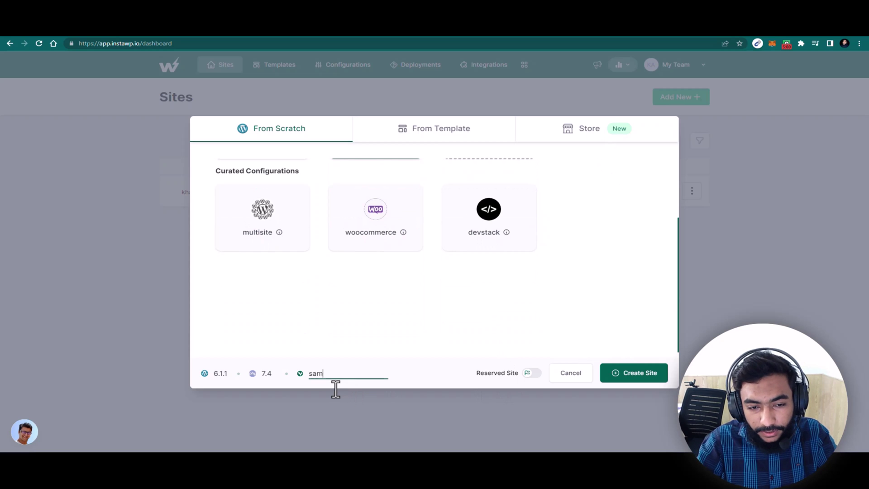
pyautogui.write('pleconfig')
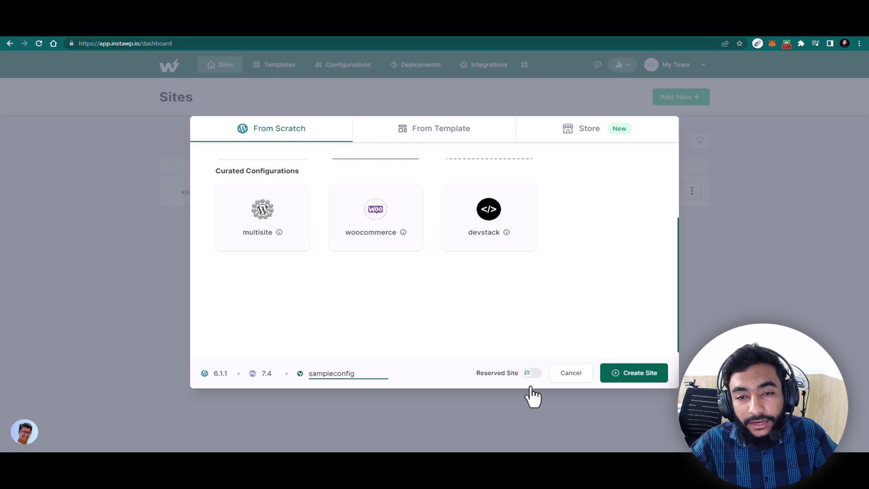
# - Browse the From Template and Store options, reselect SAMPLE CONFIGURATION, and mark the site Reserved
pyautogui.click(417, 130)
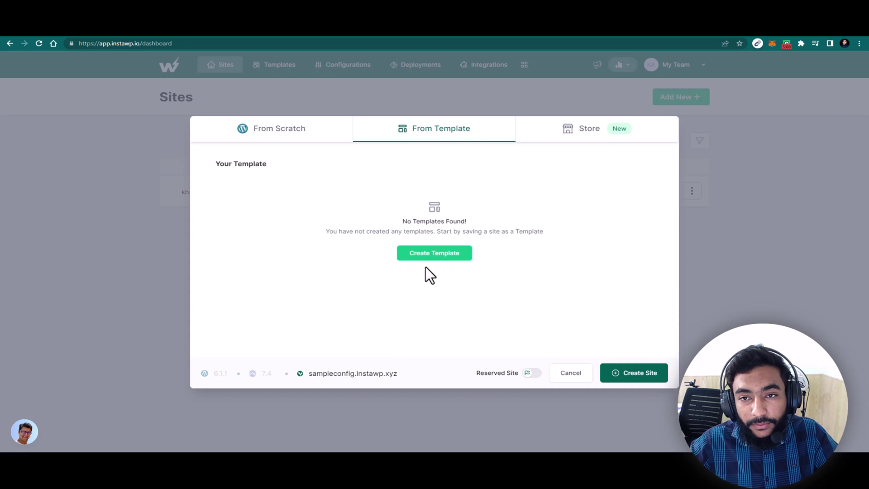
pyautogui.click(572, 132)
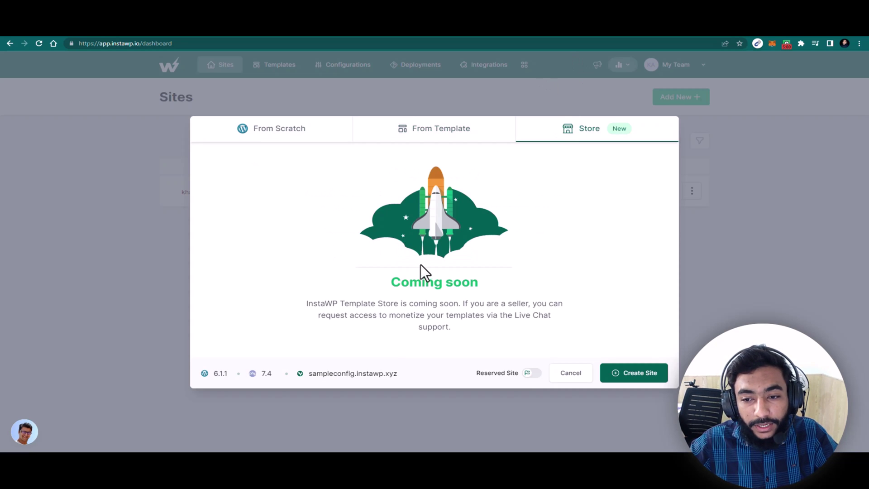
pyautogui.click(450, 130)
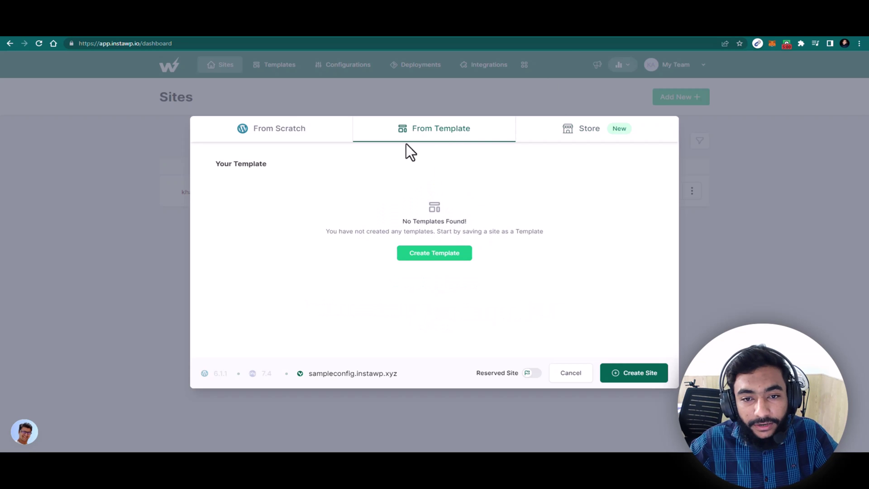
pyautogui.moveTo(285, 129); pyautogui.dragTo(288, 129)
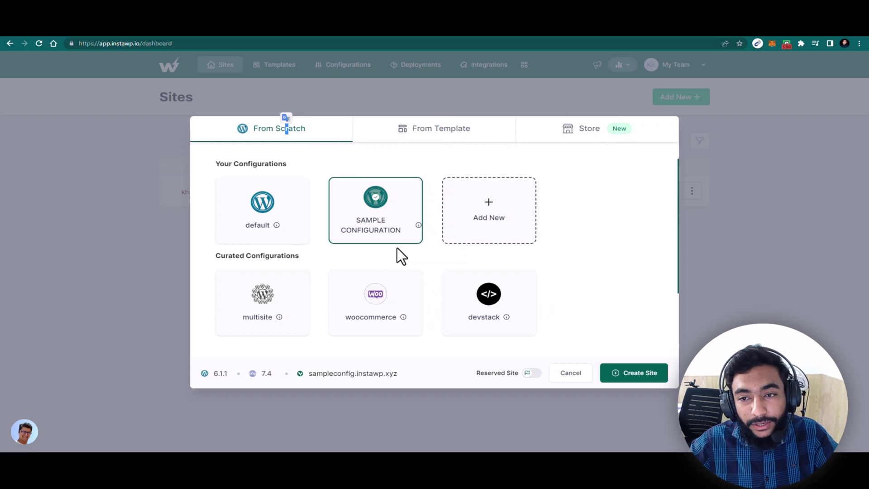
pyautogui.click(369, 213)
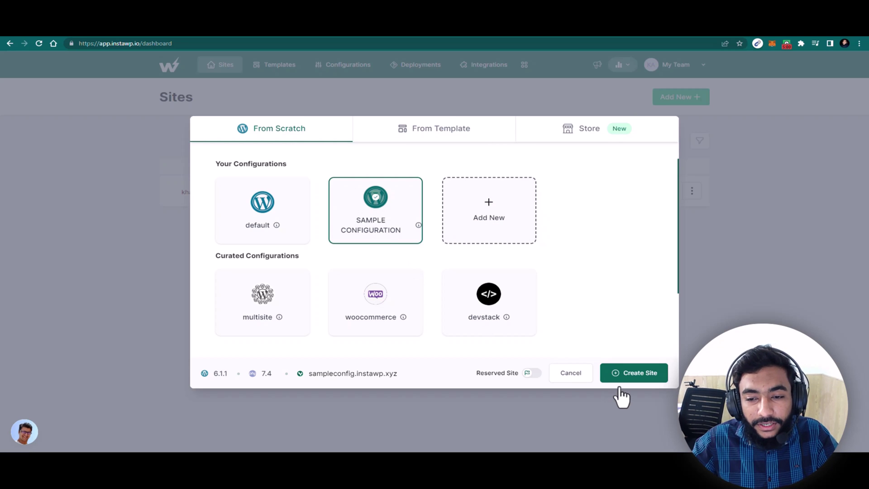
pyautogui.click(533, 373)
# - Create the reserved sampleconfig site and Magic Login into its WordPress admin
pyautogui.click(632, 379)
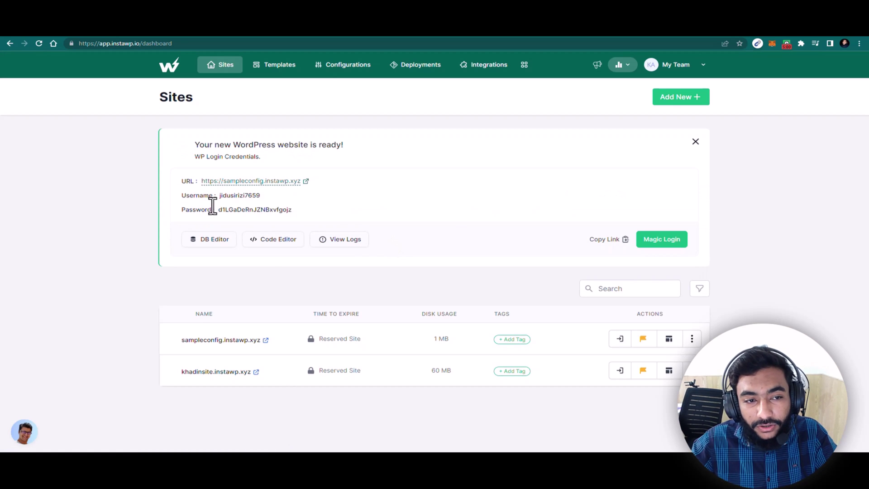
pyautogui.moveTo(233, 209); pyautogui.dragTo(288, 208)
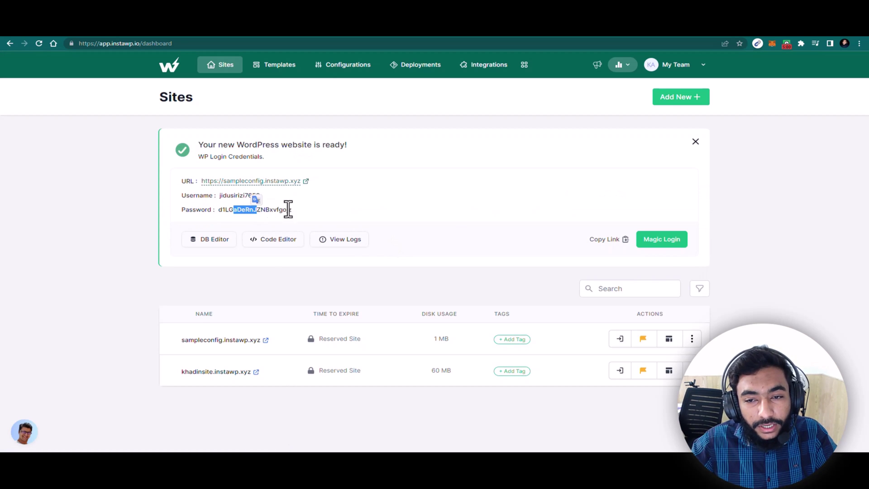
pyautogui.click(665, 242)
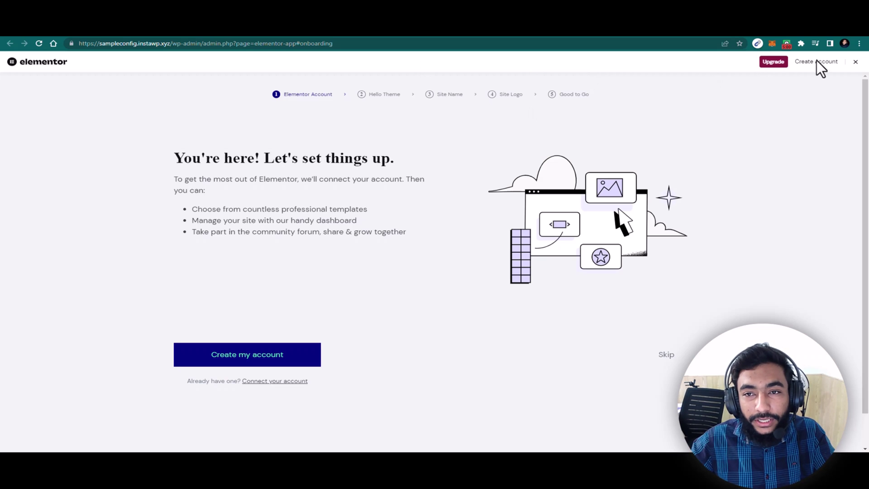
# - Dismiss Elementor's onboarding, check the dashboard's Yoast SEO and Astra notices, then return to InstaWP
pyautogui.click(857, 60)
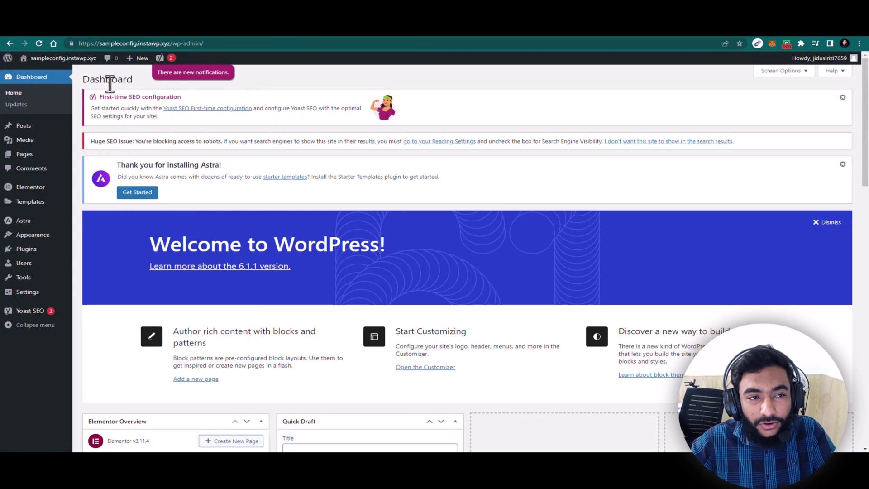
pyautogui.moveTo(105, 96); pyautogui.dragTo(180, 83)
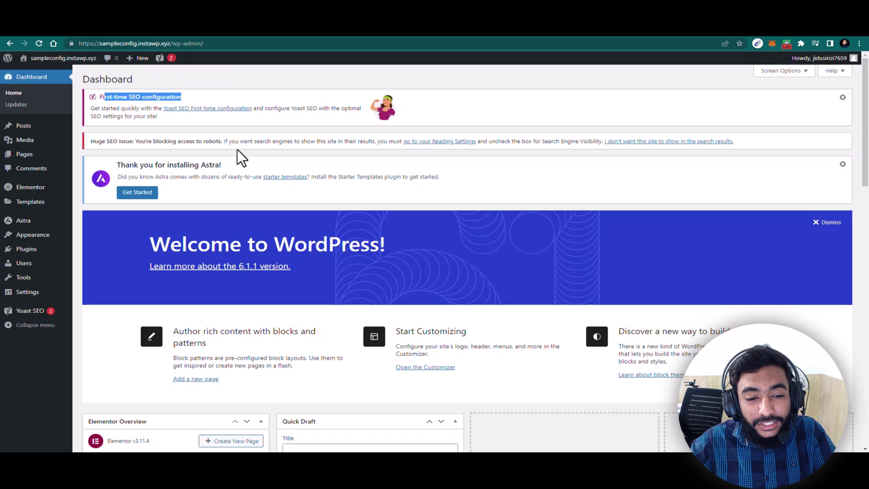
pyautogui.scroll(-5, 243, 156)
pyautogui.scroll(3, 281, 197)
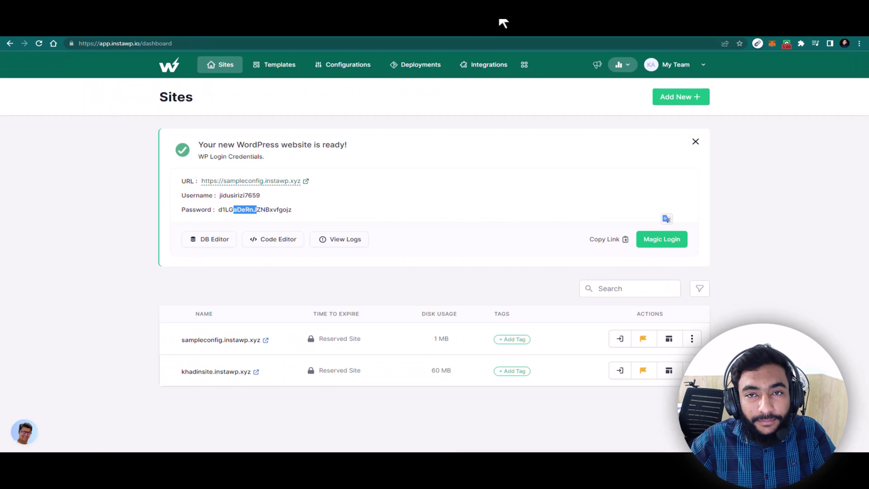
pyautogui.click(501, 23)
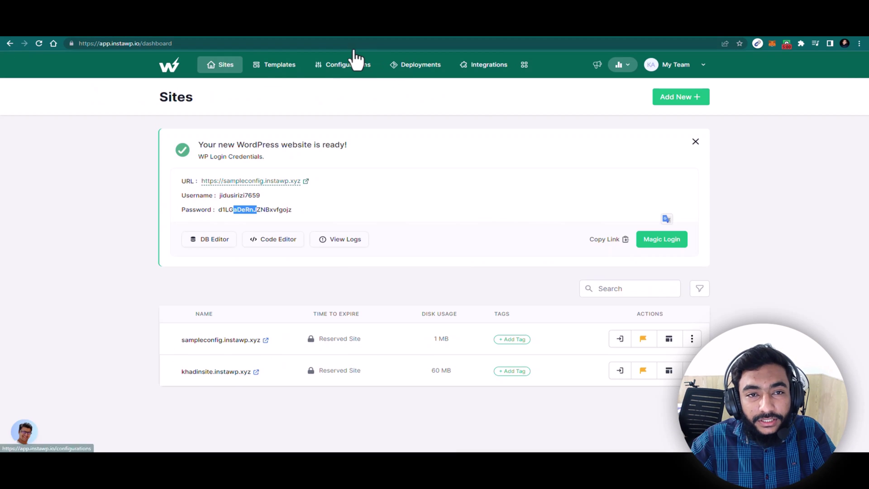
# - Save a Private template named ddadf from the sampleconfig.instawp.xyz site
pyautogui.click(263, 59)
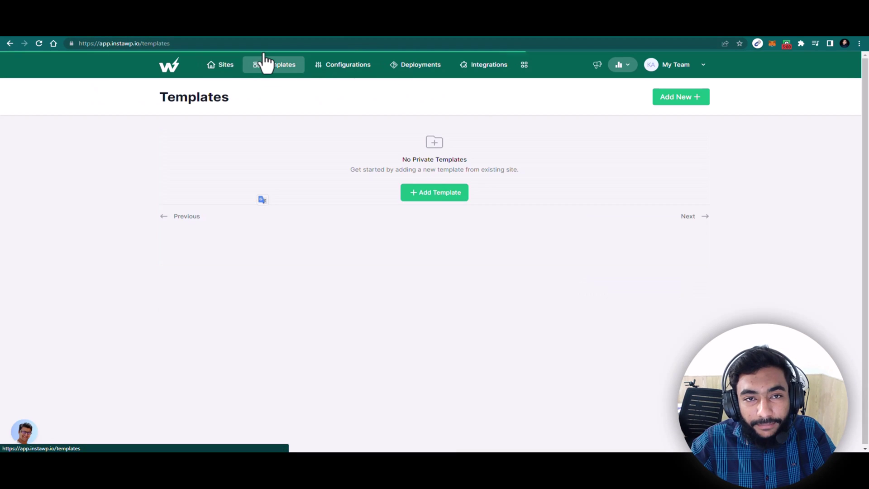
pyautogui.click(428, 194)
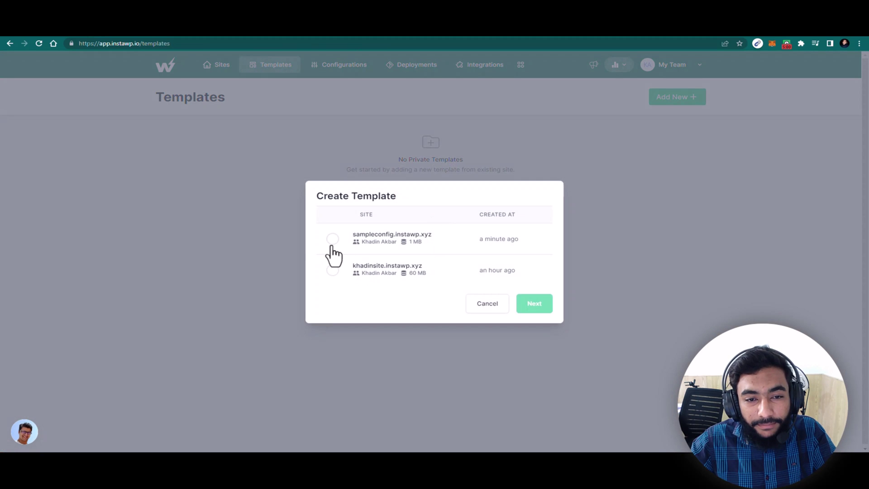
pyautogui.click(333, 240)
pyautogui.click(533, 303)
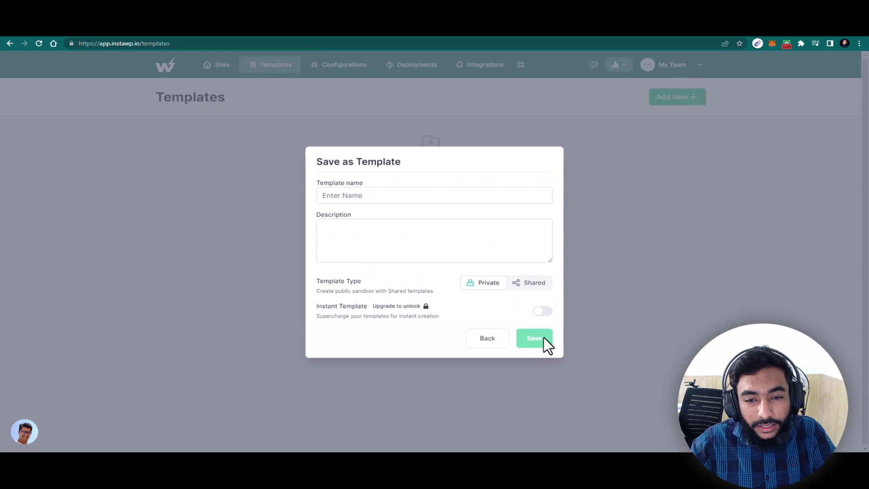
pyautogui.click(363, 197)
pyautogui.write('ddadf')
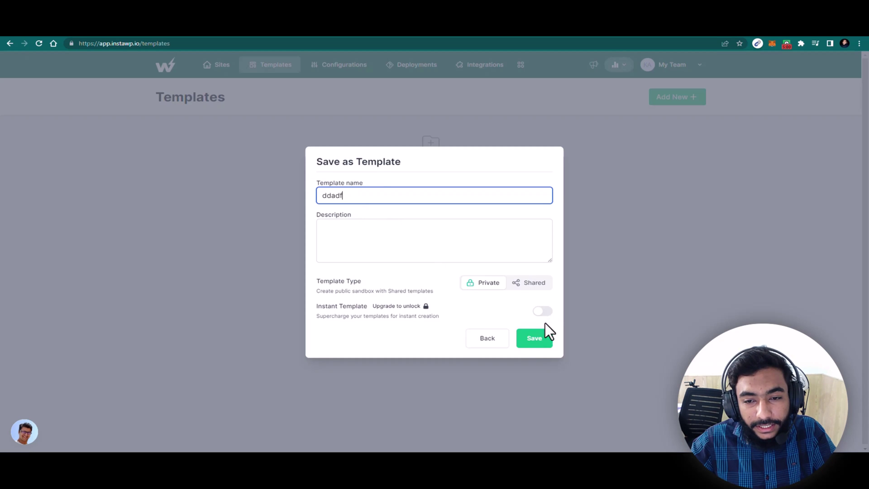
pyautogui.click(529, 284)
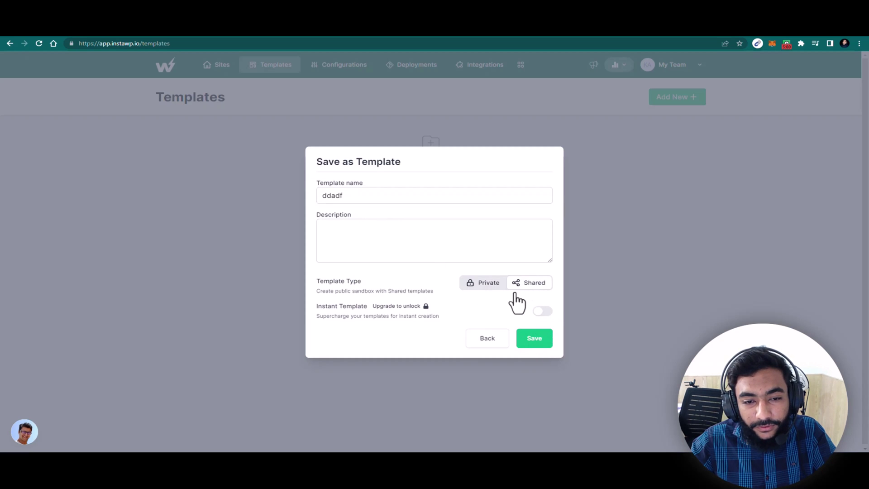
pyautogui.click(483, 286)
pyautogui.click(532, 348)
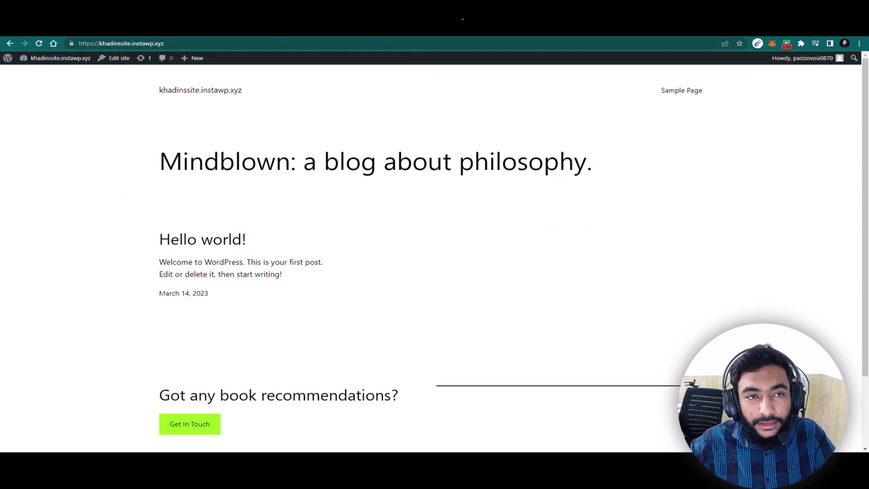
# - In the default configuration's Faker settings, set Posts to 10 and Pages to 8
pyautogui.click(251, 20)
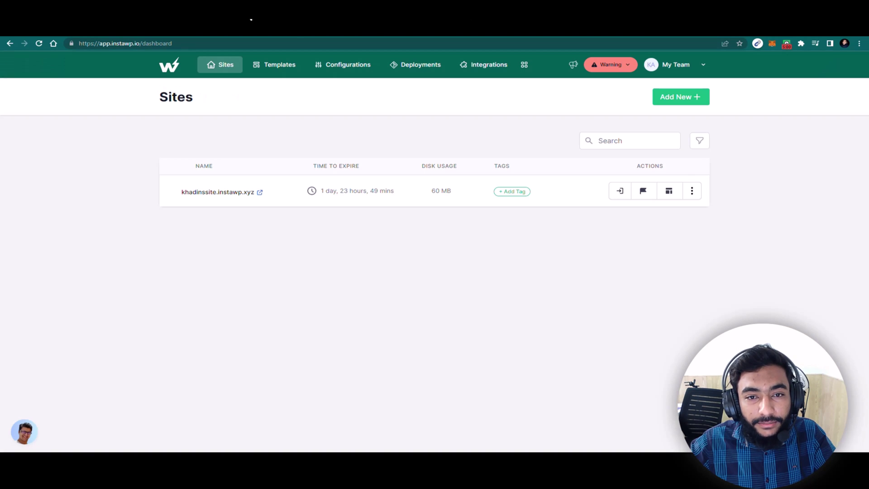
pyautogui.click(359, 62)
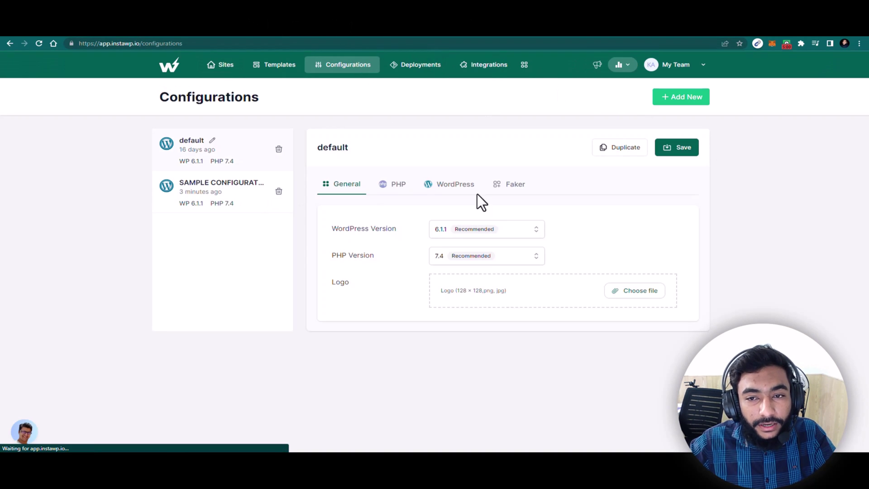
pyautogui.click(496, 186)
pyautogui.doubleClick(469, 240)
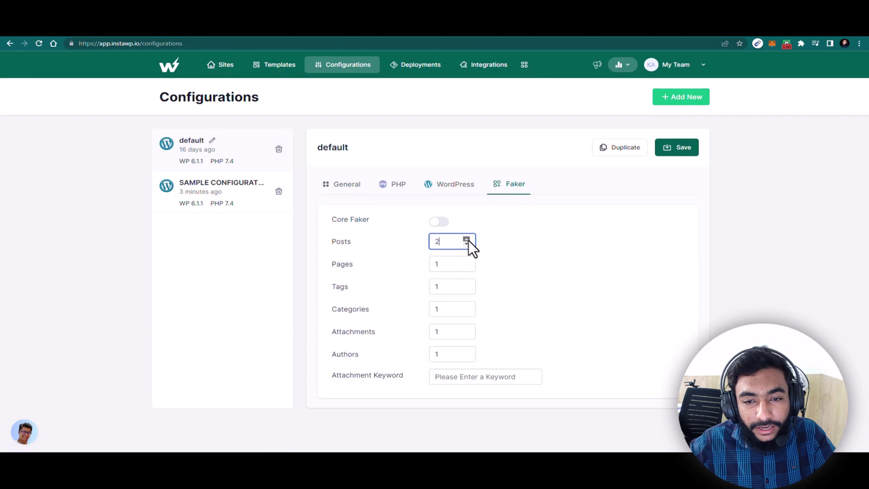
pyautogui.write('10')
pyautogui.click(466, 264)
pyautogui.press('BackSpace')
pyautogui.write('8')
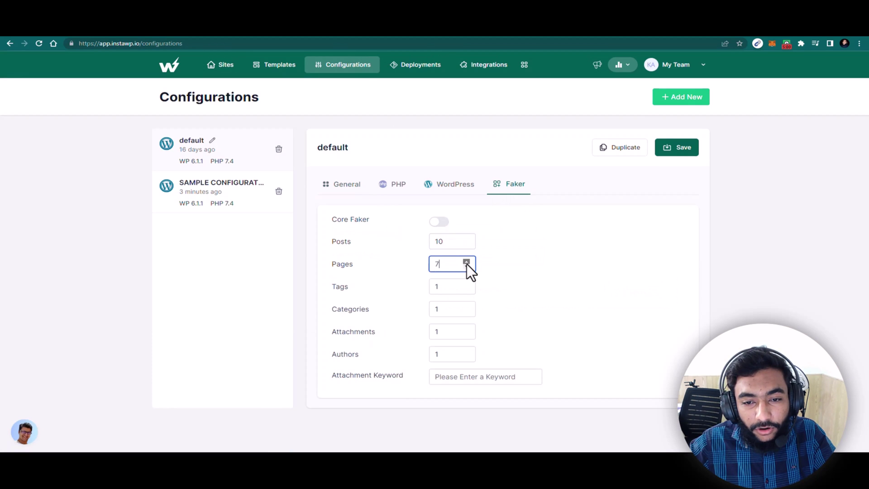
# - Raise the Tags and Categories counts and save the default configuration
pyautogui.click(466, 287)
pyautogui.press('BackSpace')
pyautogui.write('5')
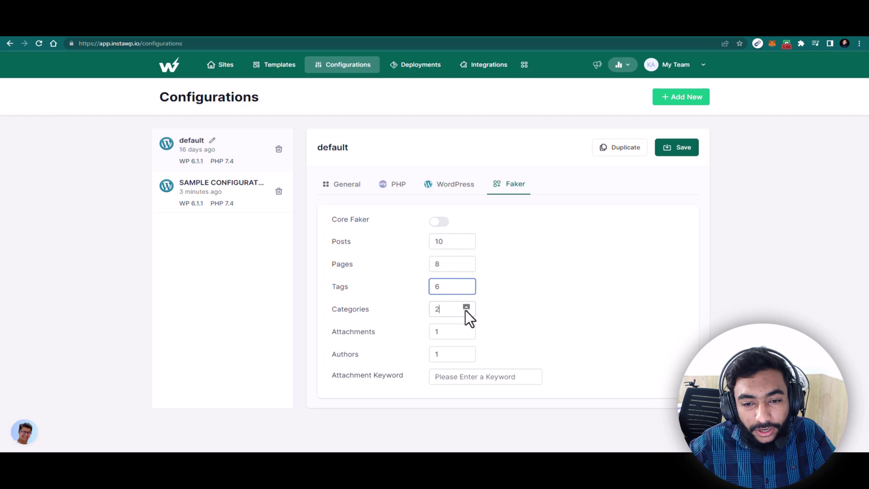
pyautogui.click(465, 310)
pyautogui.press('BackSpace')
pyautogui.write('6')
pyautogui.click(677, 150)
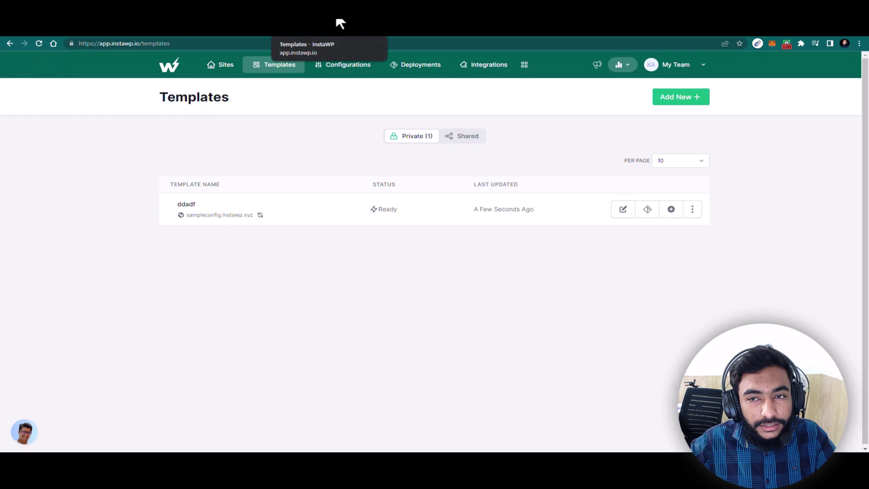
# - Visit the sampleconfig site's WordPress All Pages list, then return to InstaWP Configurations
pyautogui.click(224, 57)
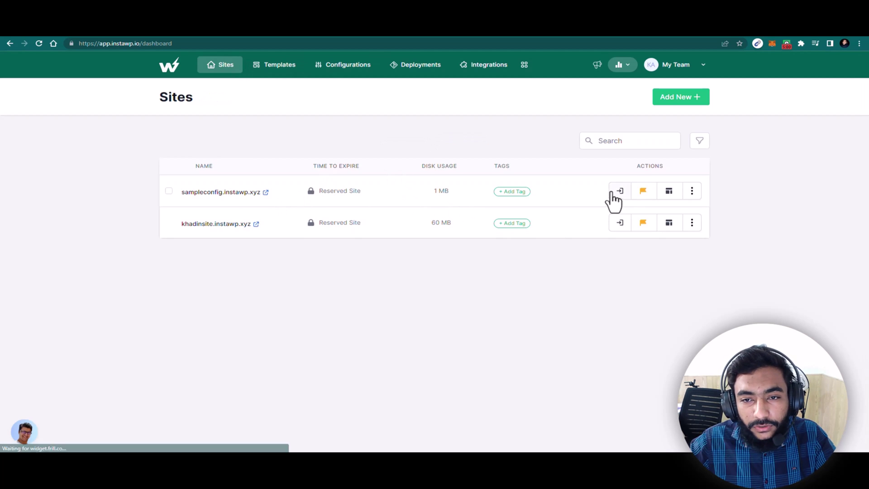
pyautogui.click(266, 192)
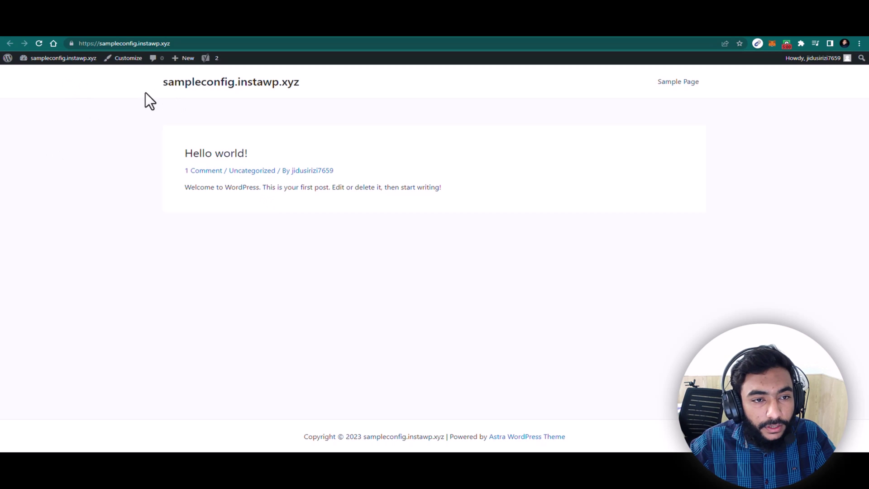
pyautogui.click(37, 58)
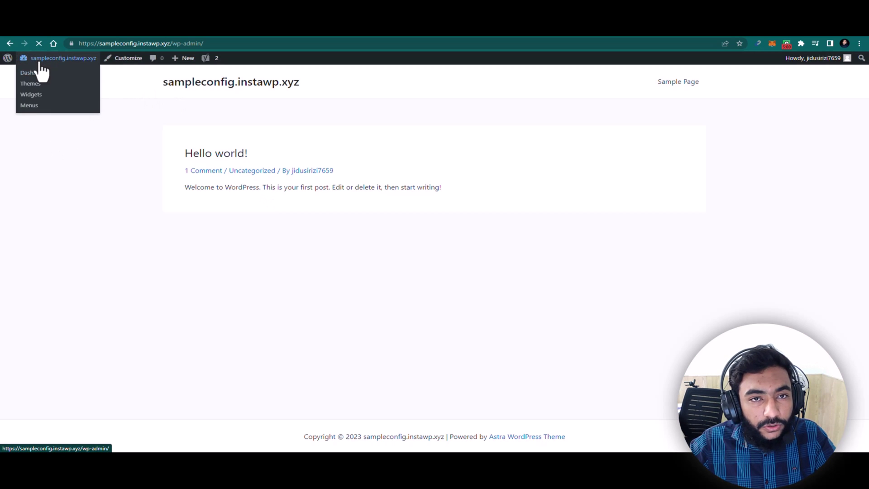
pyautogui.moveTo(34, 152)
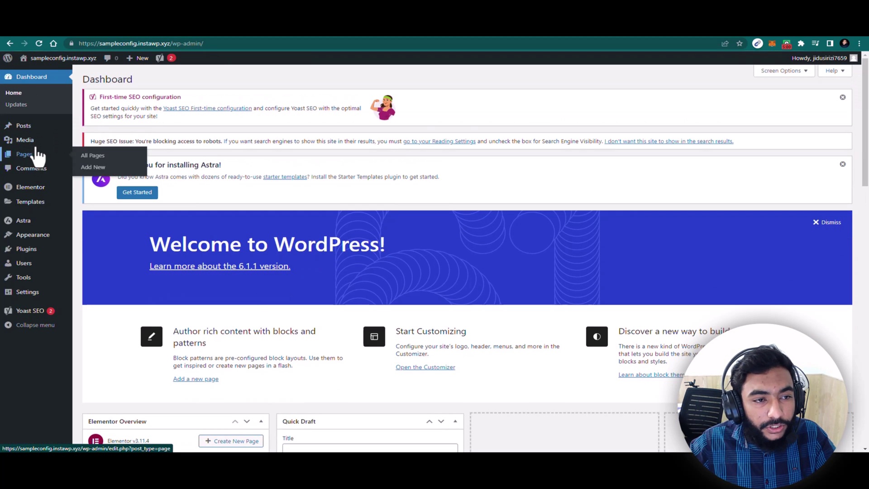
pyautogui.click(96, 156)
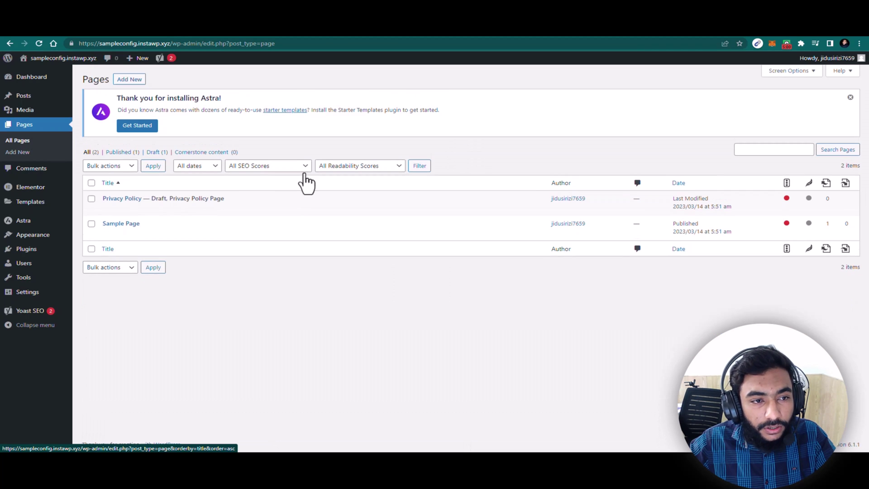
pyautogui.click(381, 20)
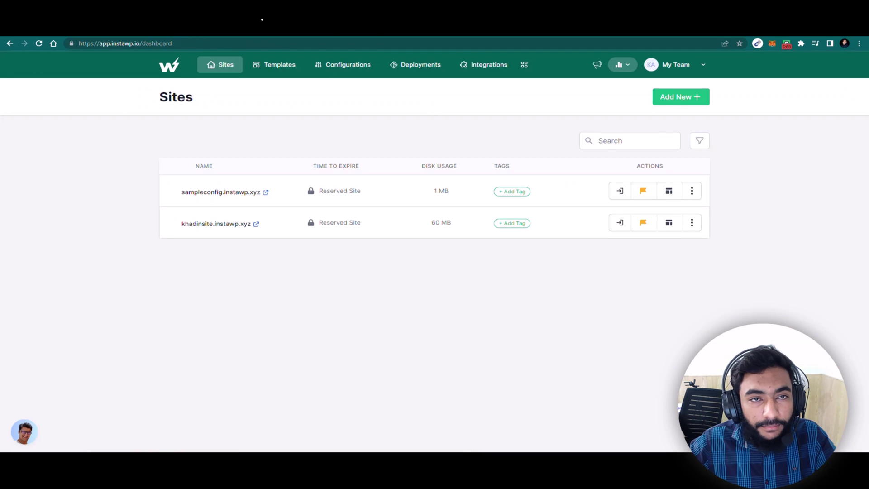
pyautogui.click(274, 20)
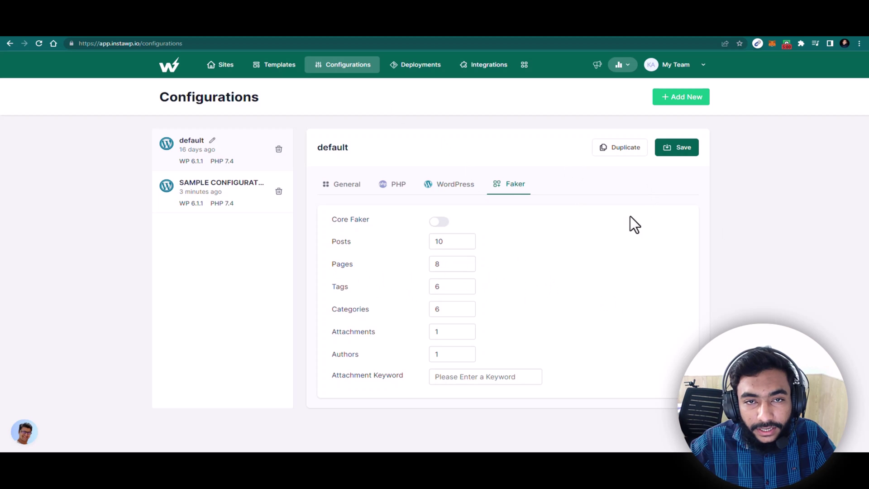
# - Pass through Deployments, then start a Mailchimp integration and cancel it unsaved
pyautogui.click(424, 60)
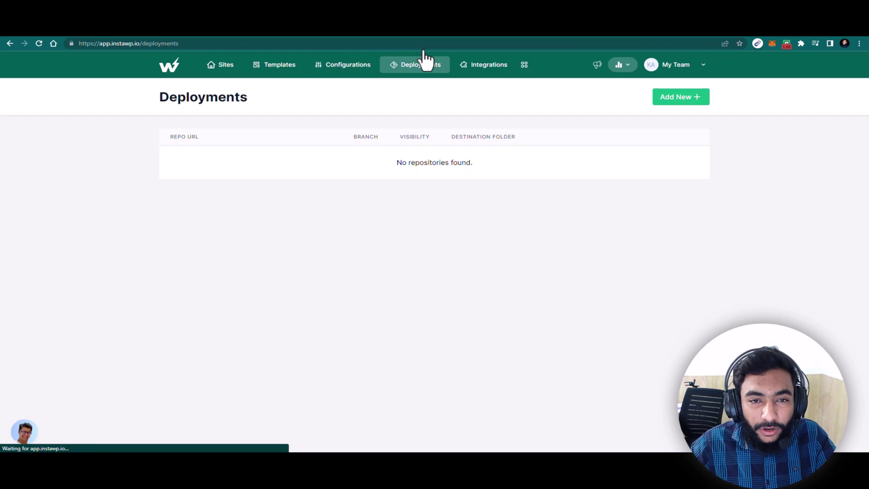
pyautogui.click(489, 61)
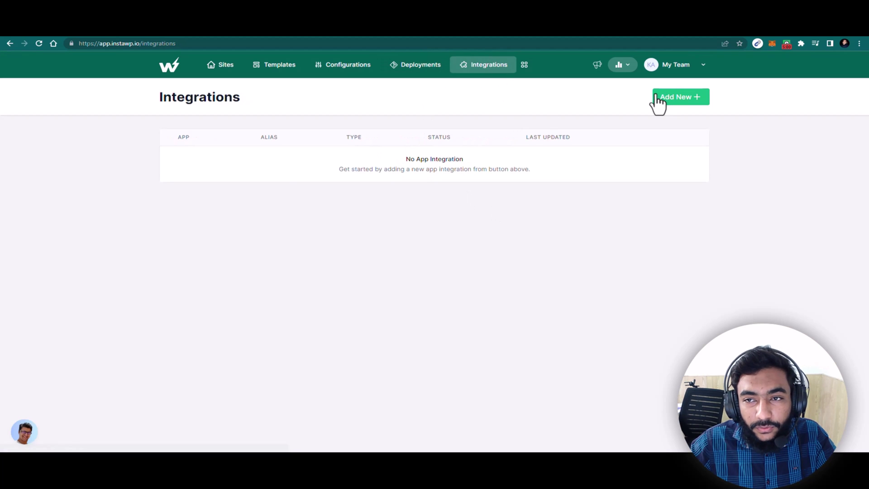
pyautogui.click(672, 96)
pyautogui.click(387, 243)
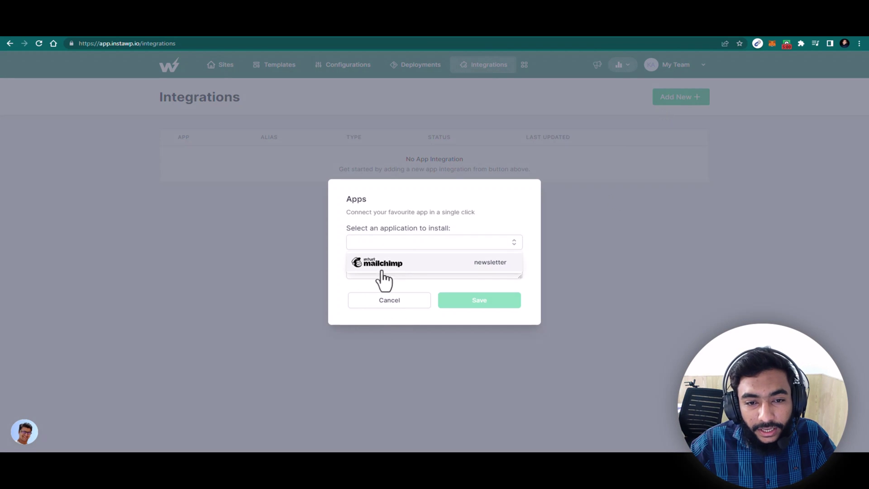
pyautogui.click(374, 245)
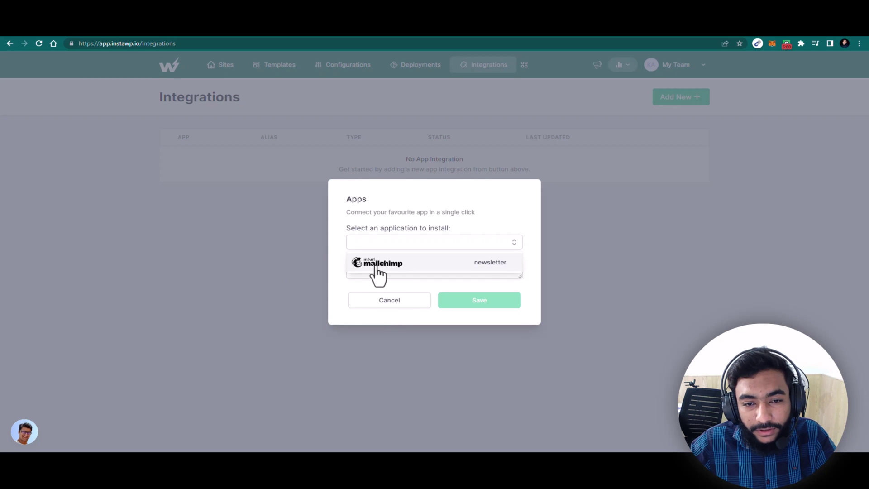
pyautogui.click(376, 264)
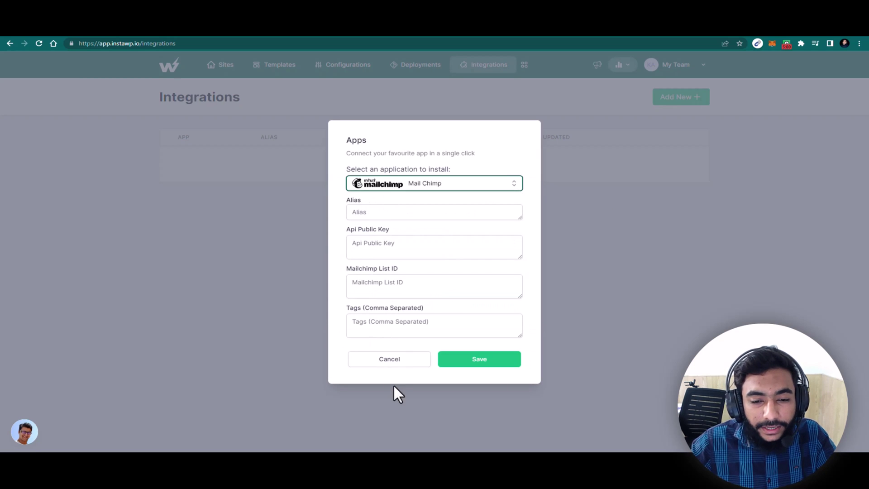
pyautogui.click(391, 363)
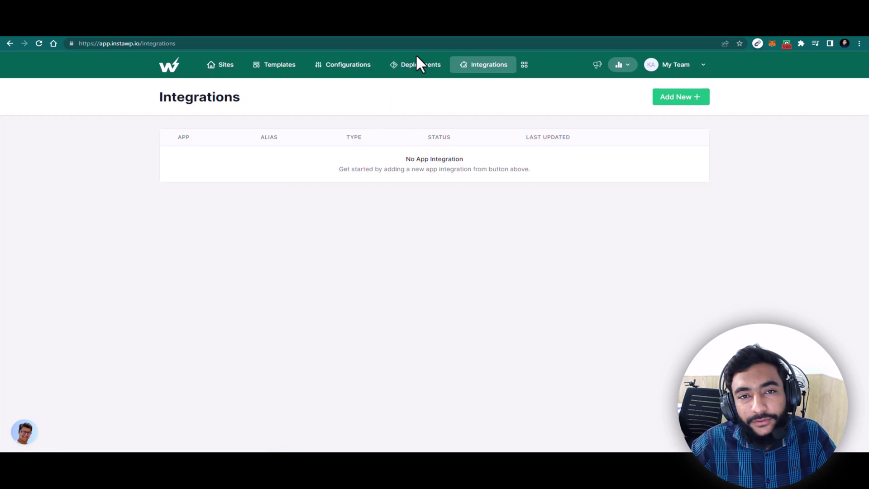
# - Cancel an Add New repository form on Deployments, glance at the sections menu, then view plan usage
pyautogui.click(416, 54)
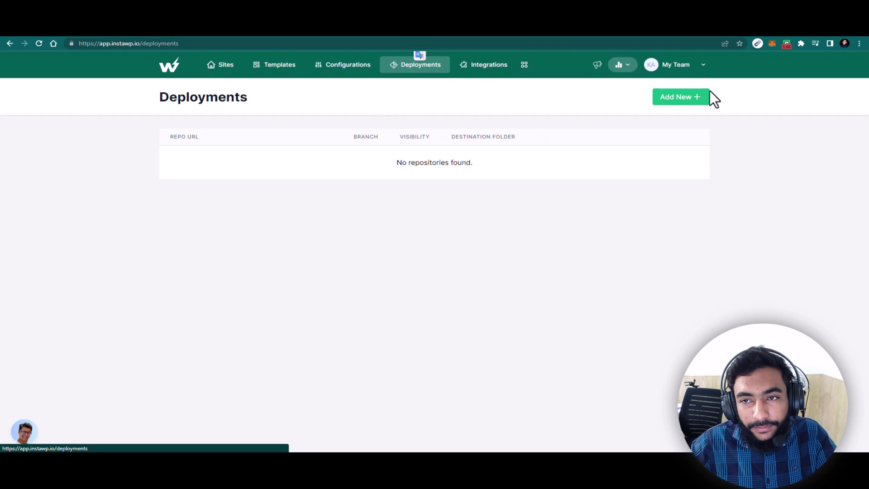
pyautogui.click(681, 98)
pyautogui.click(273, 230)
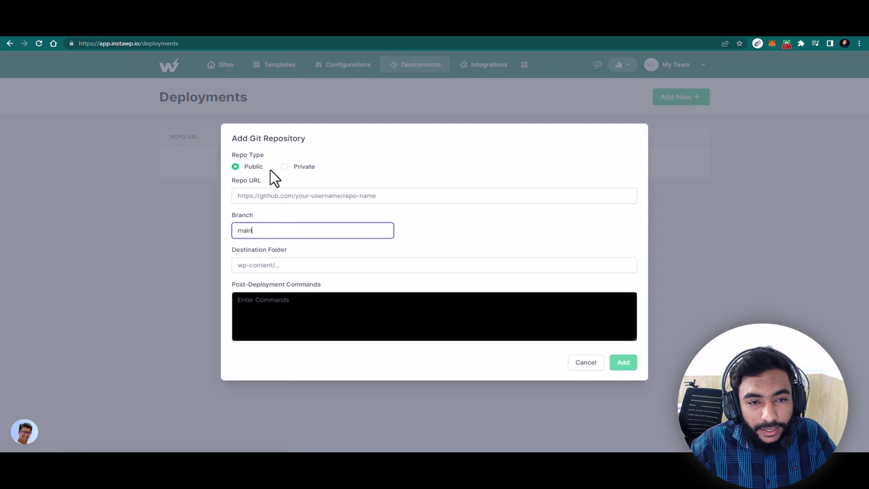
pyautogui.click(161, 237)
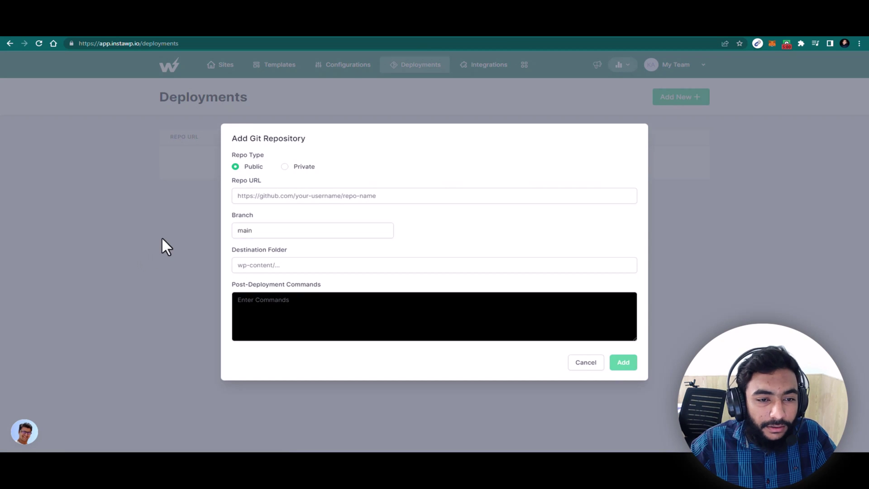
pyautogui.click(528, 51)
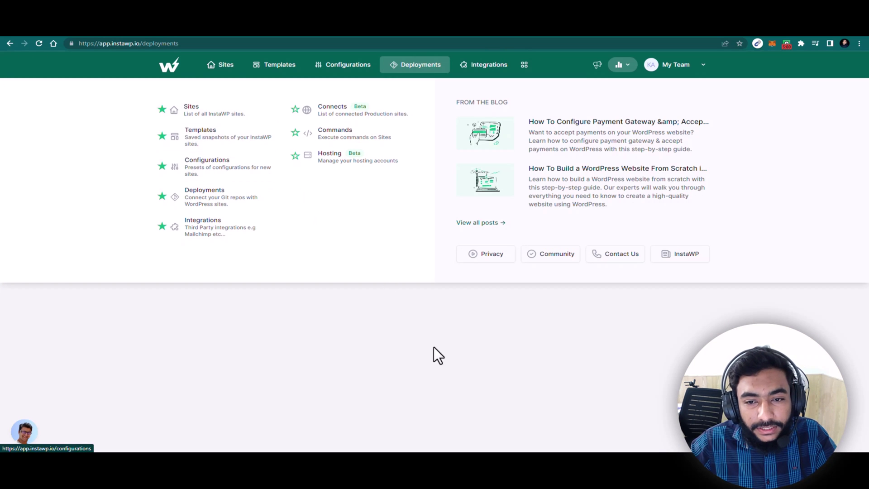
pyautogui.click(452, 336)
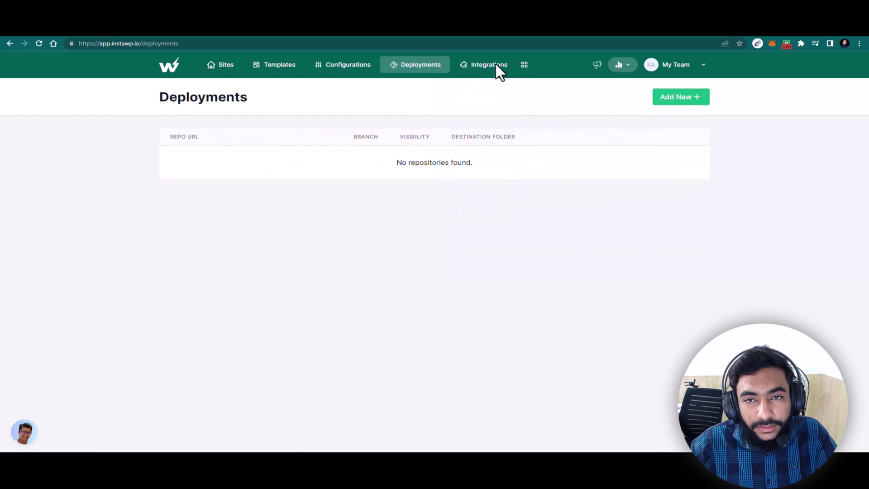
pyautogui.click(624, 64)
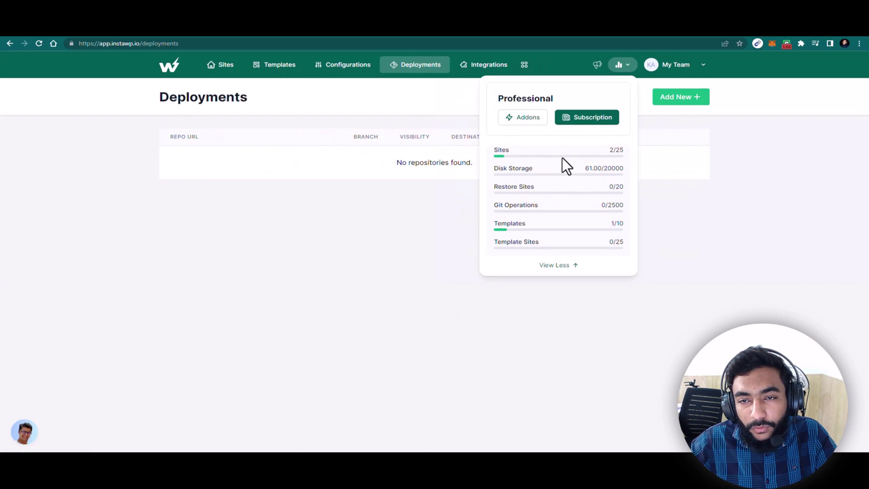
# - Switch on the Instant Template and Template Sites Export add-ons, $5/mo each
pyautogui.click(526, 117)
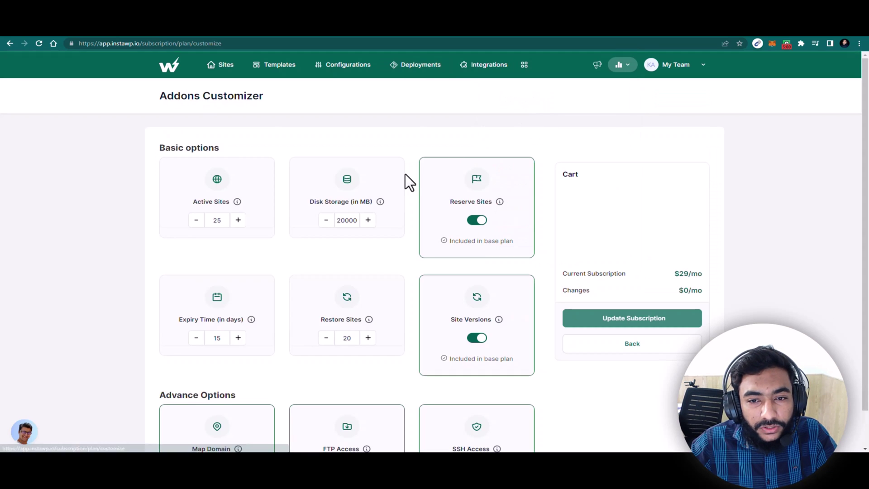
pyautogui.scroll(-2, 409, 177)
pyautogui.scroll(1, 409, 183)
pyautogui.scroll(-7, 356, 175)
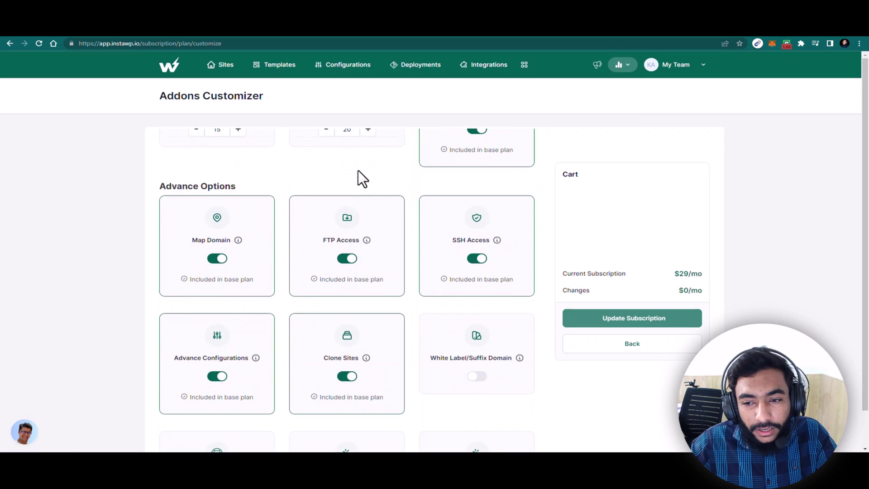
pyautogui.scroll(-3, 358, 170)
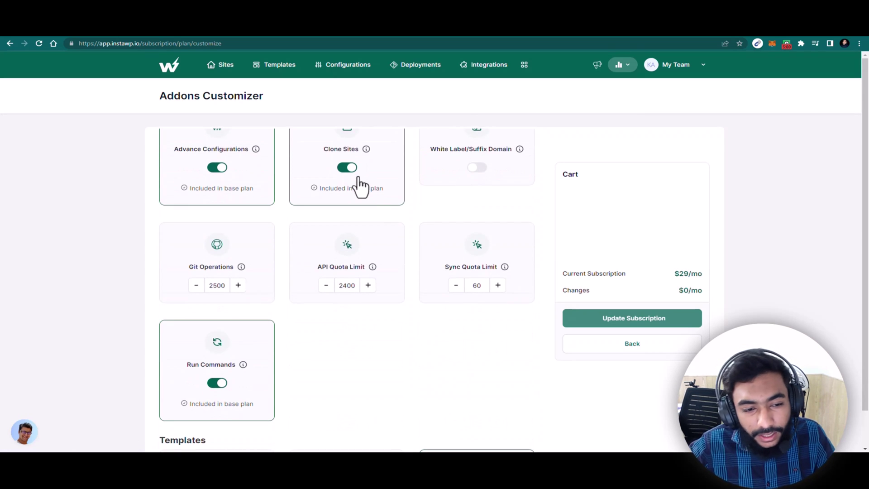
pyautogui.scroll(-8, 374, 199)
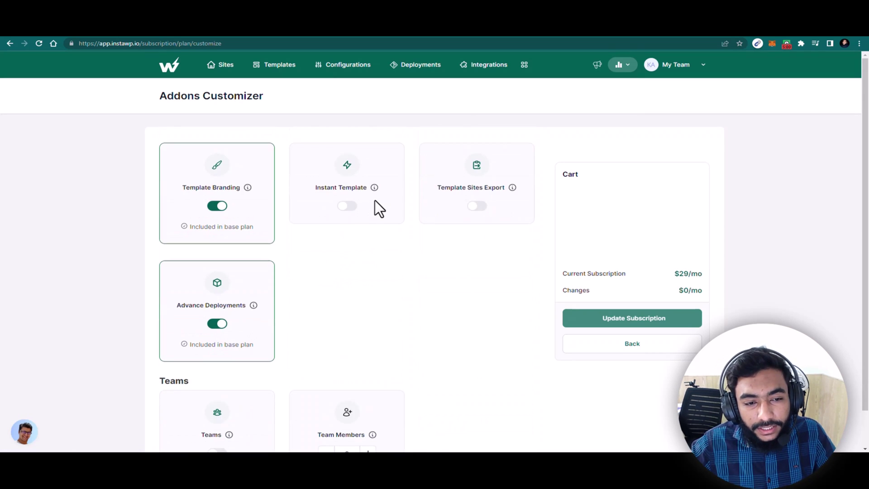
pyautogui.scroll(1, 374, 200)
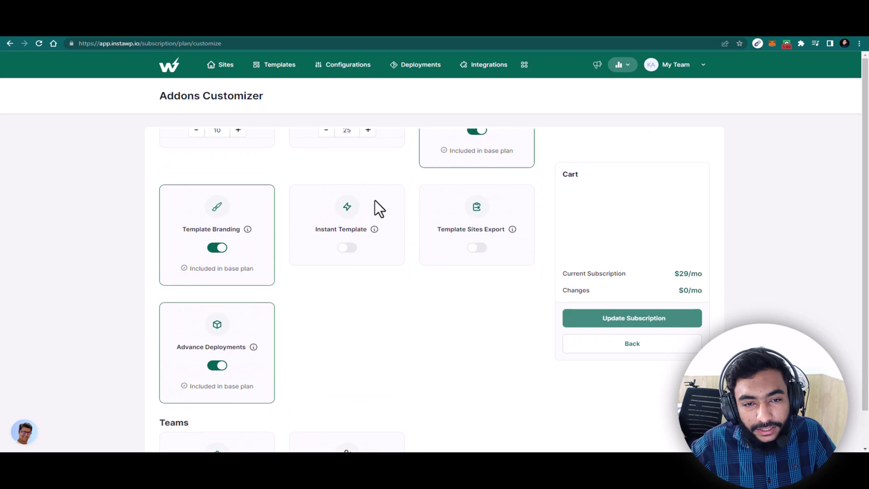
pyautogui.click(349, 249)
pyautogui.click(476, 249)
pyautogui.scroll(-1, 476, 256)
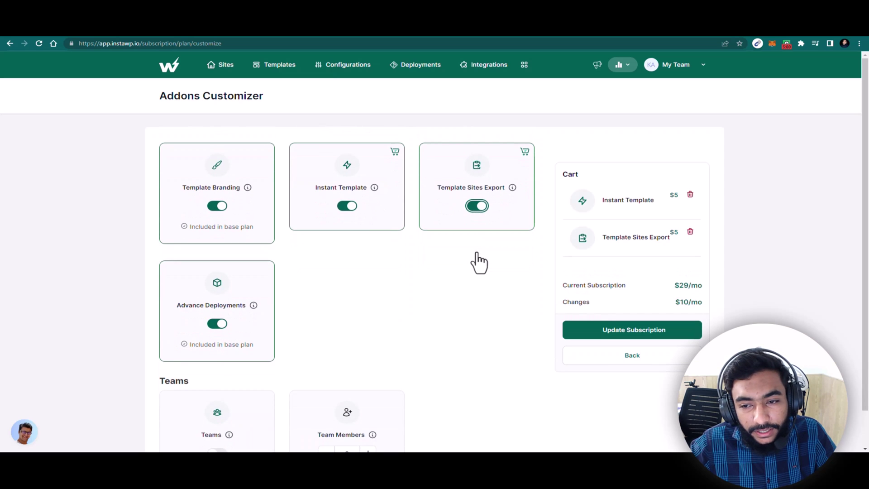
pyautogui.scroll(-1, 500, 301)
pyautogui.scroll(7, 497, 295)
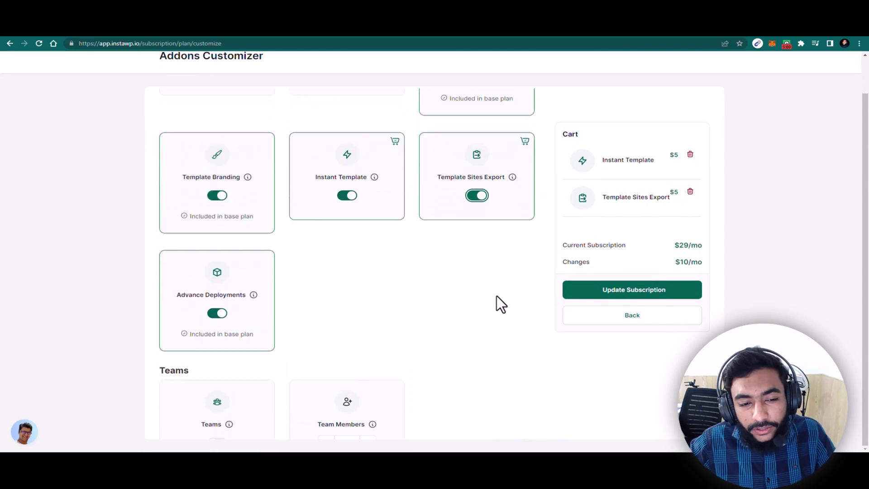
pyautogui.scroll(10, 352, 226)
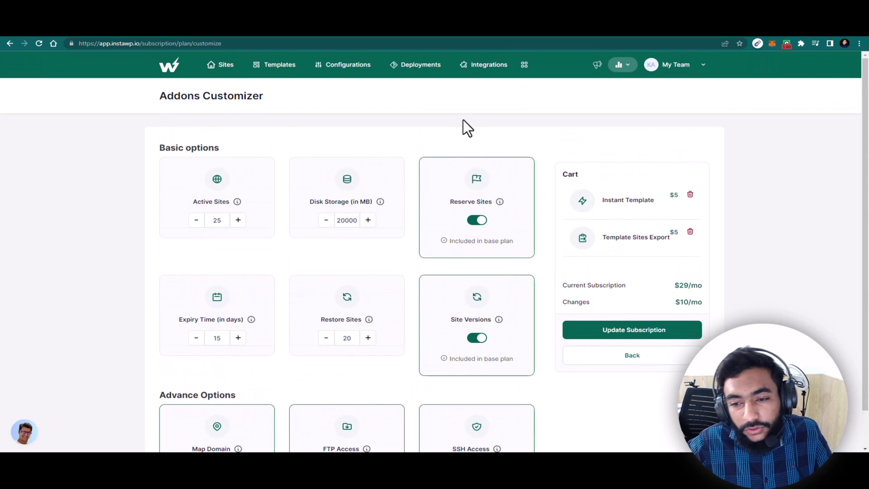
# - Look over the team's InstaWP Apps page, then return to the Sites dashboard
pyautogui.click(697, 62)
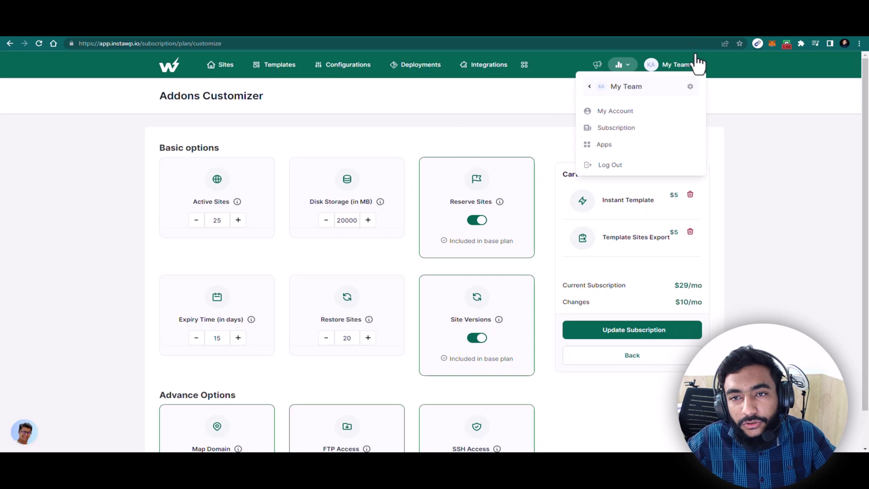
pyautogui.click(641, 142)
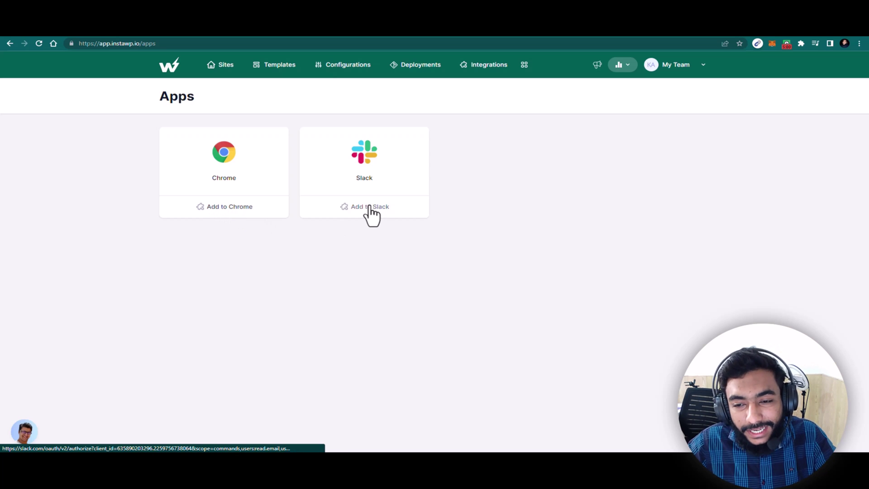
pyautogui.click(225, 62)
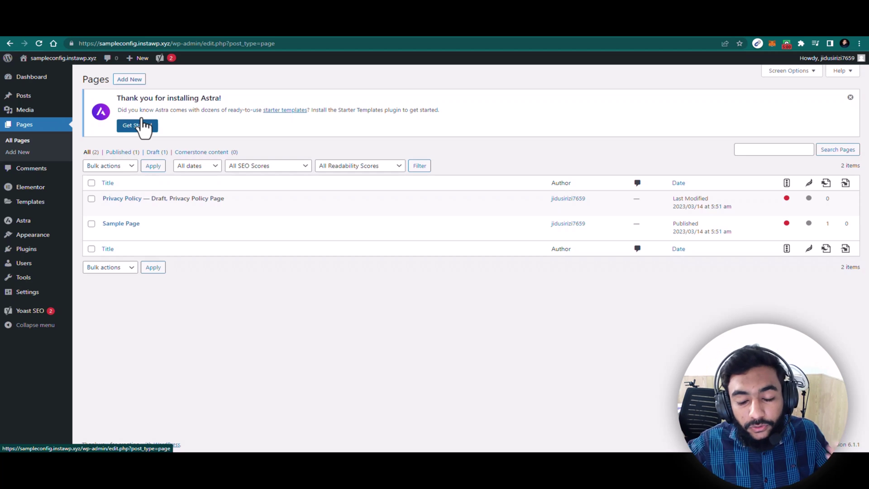
# - Install and activate the Astra Starter Templates plugin from the Astra notice
pyautogui.click(144, 126)
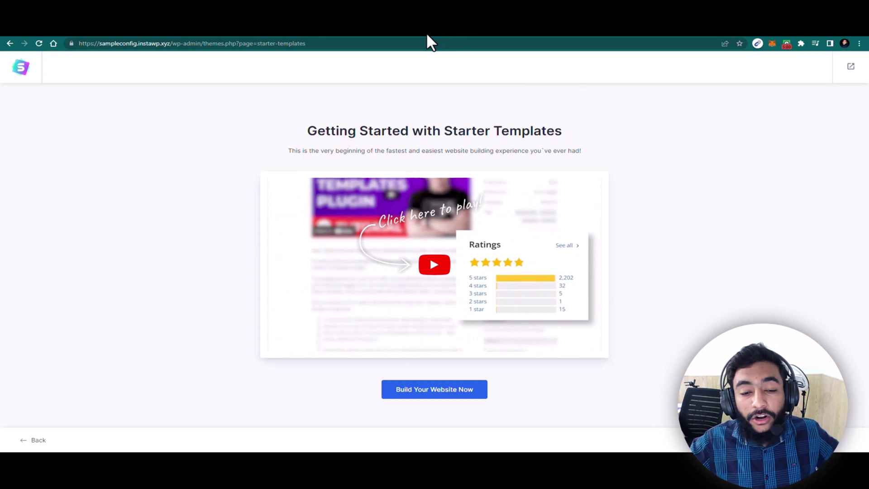
# - Start building with Elementor as the page builder and browse the starter template gallery
pyautogui.click(429, 407)
pyautogui.click(429, 267)
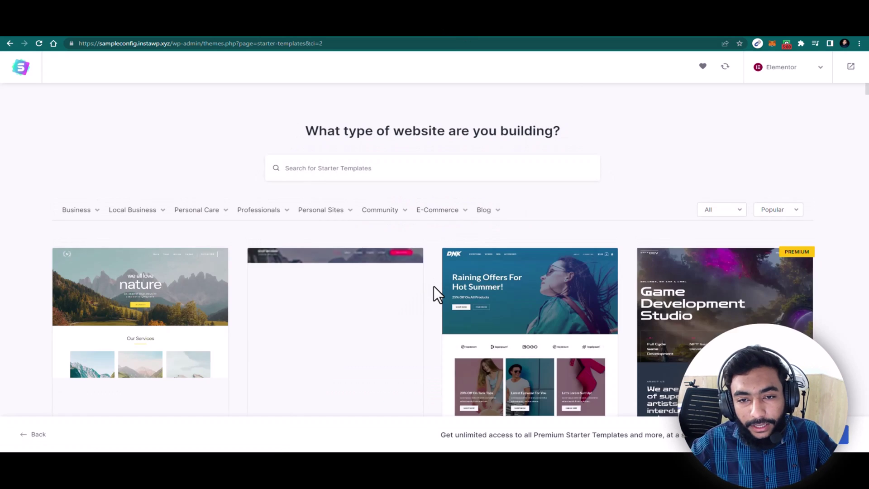
pyautogui.scroll(-3, 423, 258)
pyautogui.scroll(3, 452, 268)
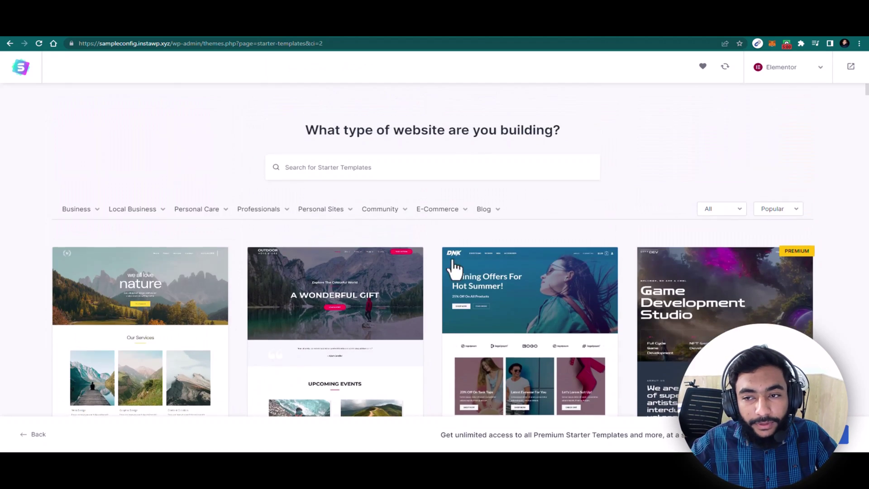
pyautogui.scroll(-7, 417, 324)
pyautogui.scroll(3, 597, 383)
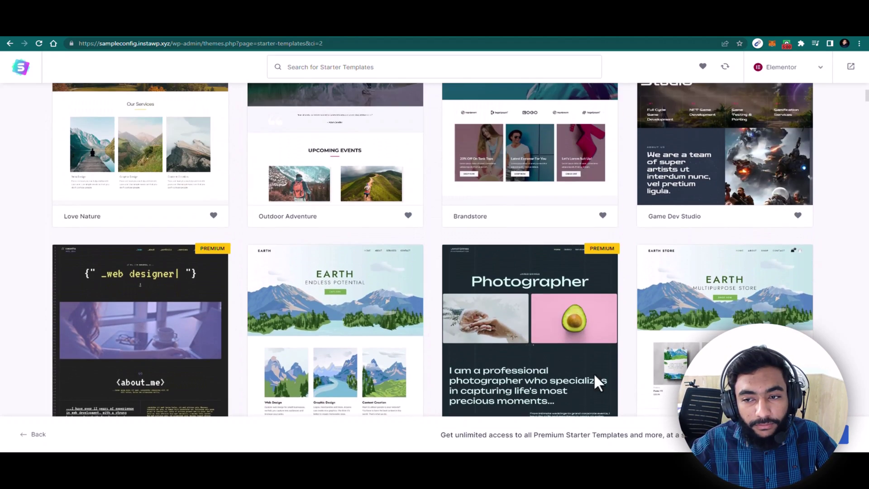
pyautogui.scroll(-1, 598, 382)
pyautogui.scroll(2, 389, 248)
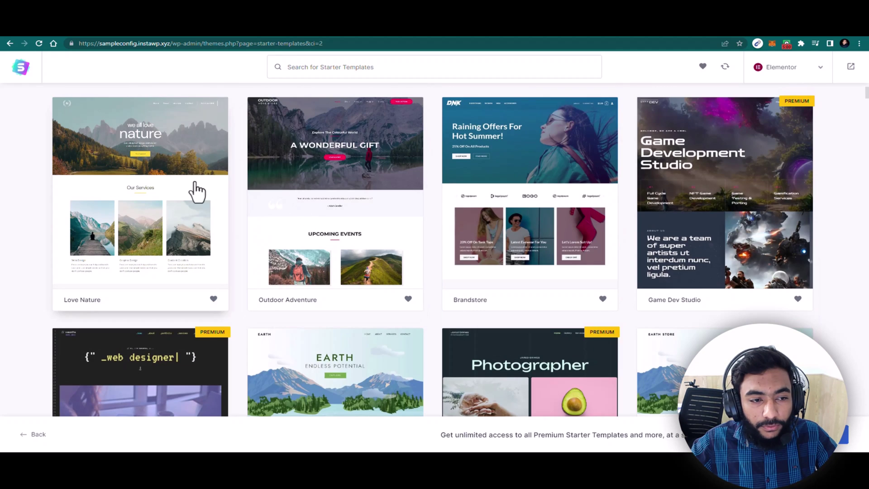
# - Pick the Outdoor Adventure template and upload 'THE WEB HUSTLER (1).png' as its logo
pyautogui.click(334, 195)
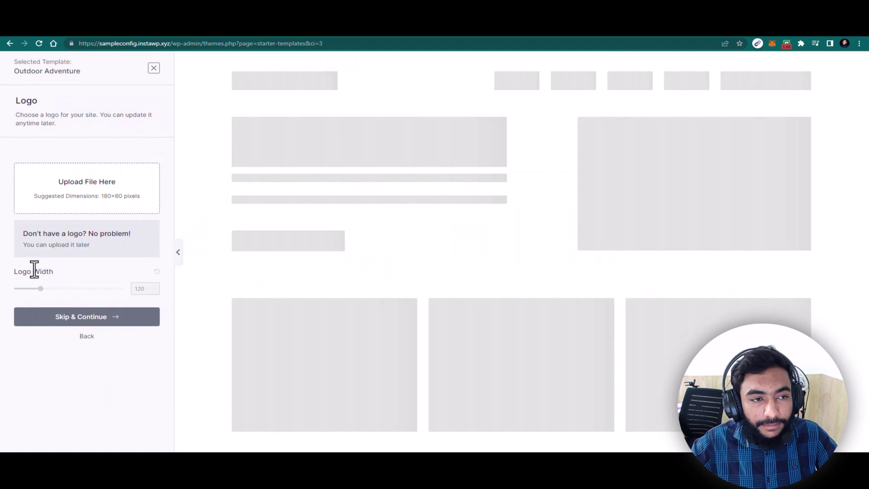
pyautogui.click(75, 196)
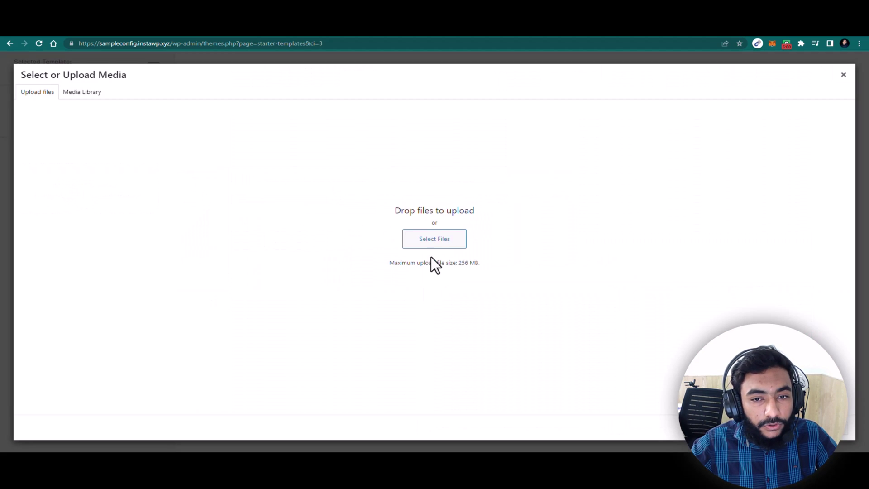
pyautogui.click(439, 236)
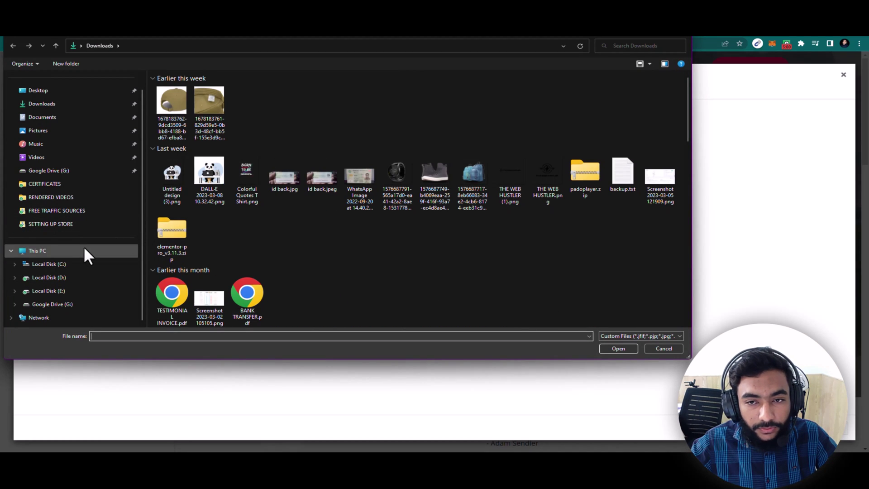
pyautogui.click(514, 172)
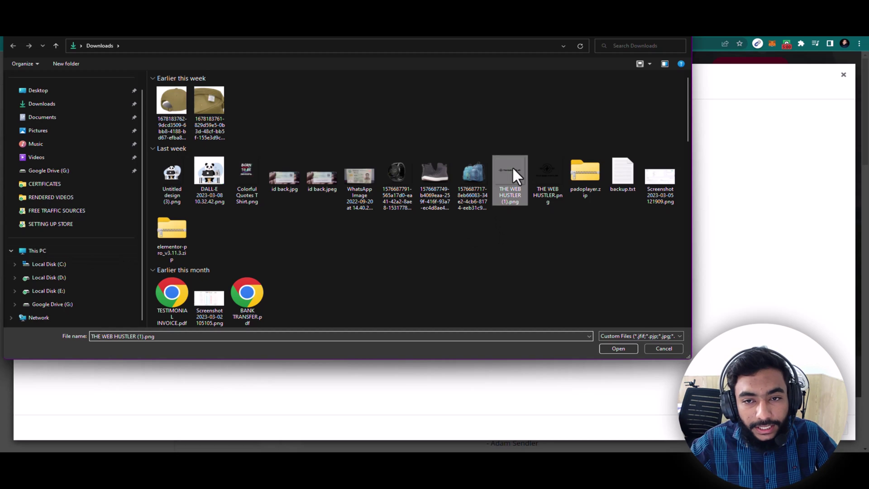
pyautogui.doubleClick(512, 167)
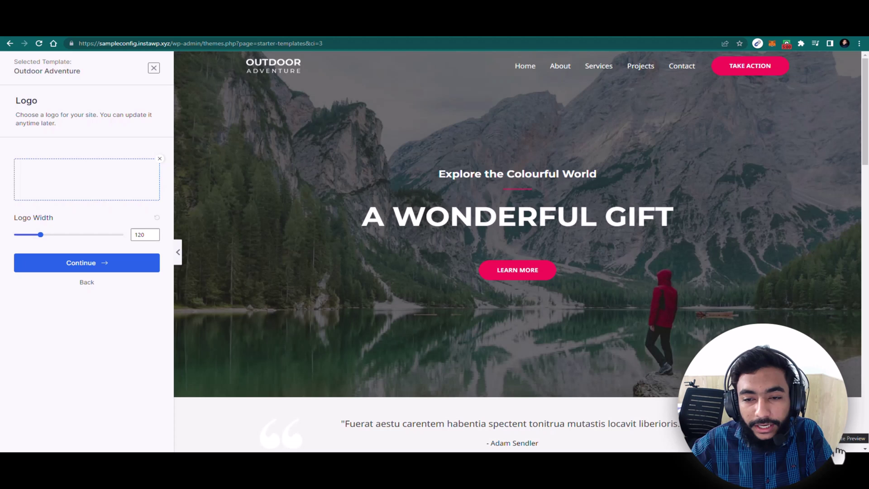
pyautogui.click(835, 428)
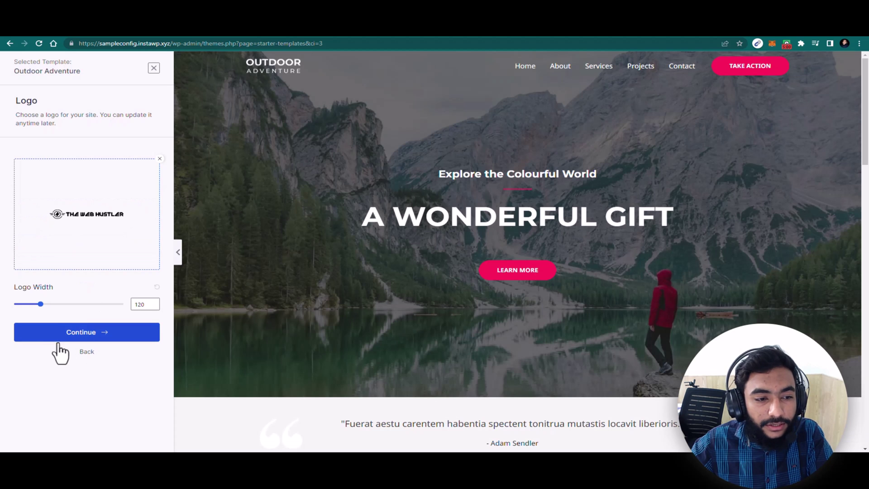
# - Apply the purple colour palette to the template
pyautogui.click(75, 337)
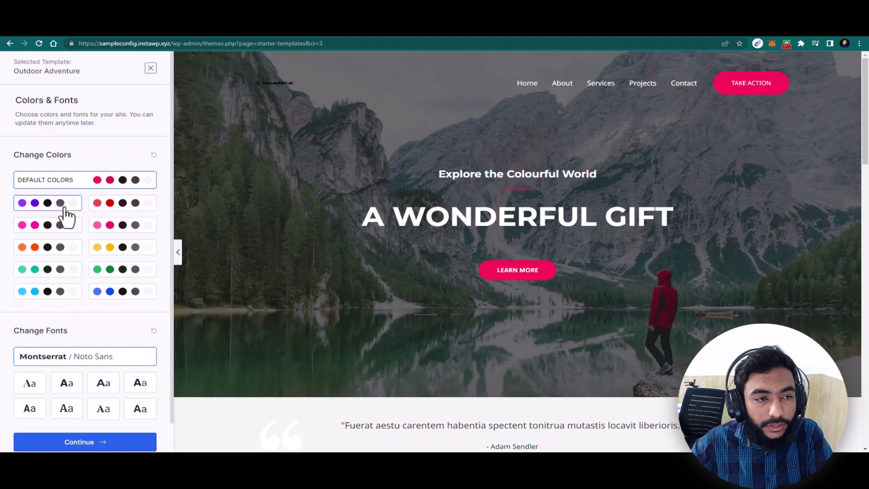
pyautogui.click(42, 202)
pyautogui.scroll(-1, 59, 239)
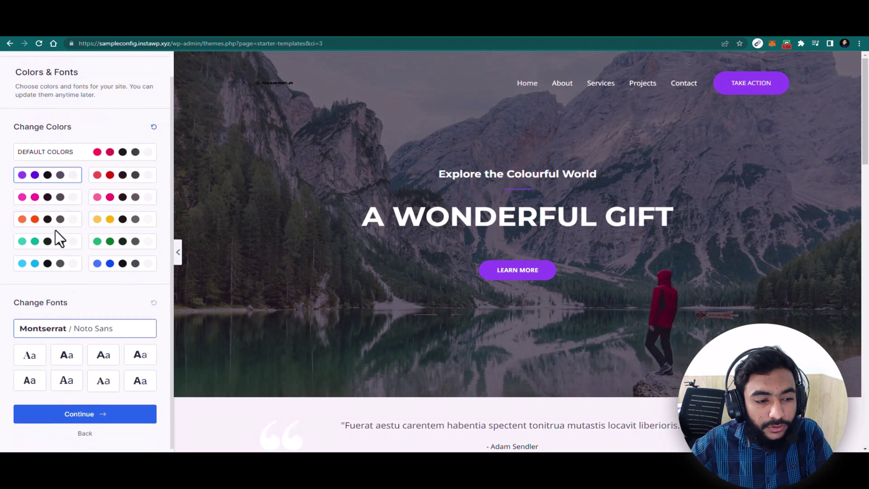
# - Fill in the first name and work e-mail on the final details form
pyautogui.click(63, 420)
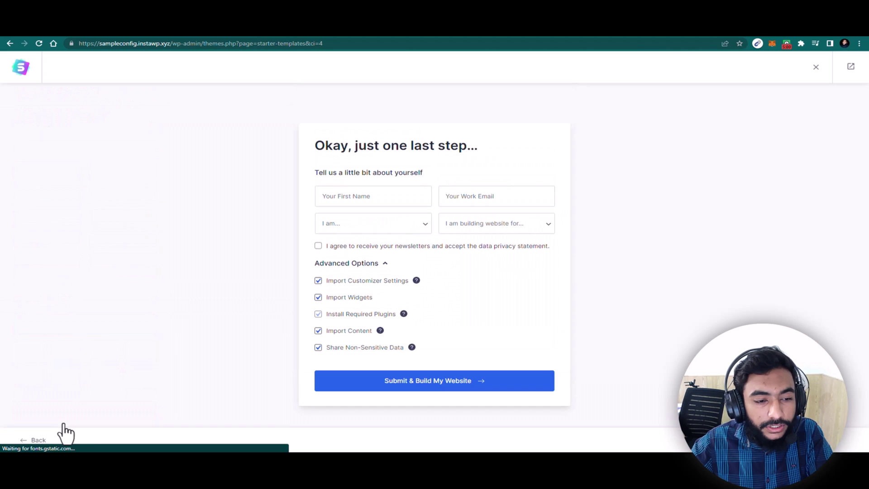
pyautogui.click(362, 197)
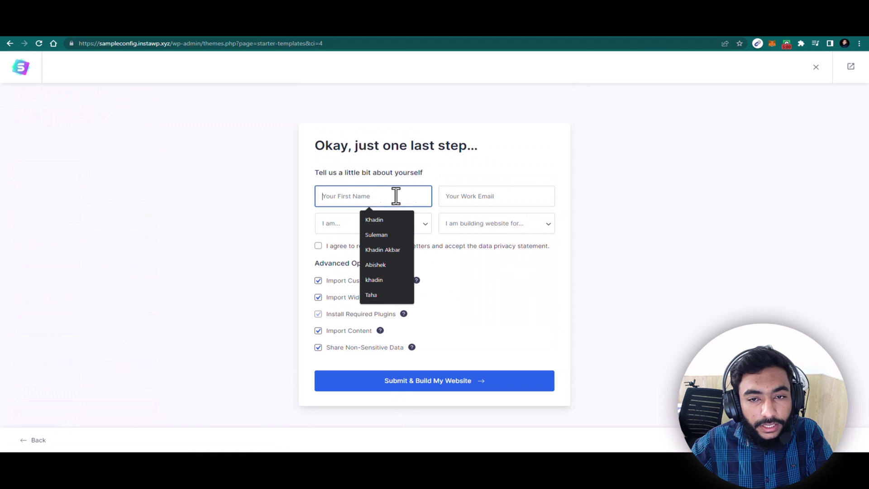
pyautogui.click(389, 220)
pyautogui.click(460, 196)
pyautogui.click(504, 220)
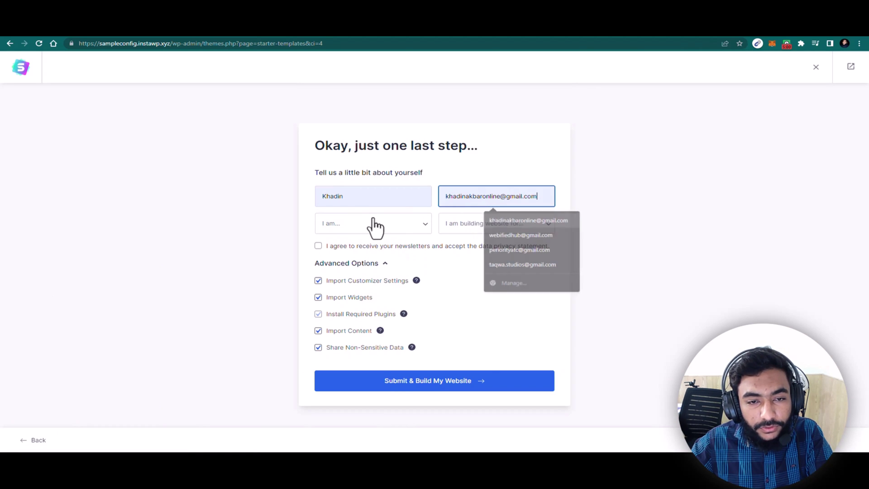
# - Set experience to Beginner and audience to My Client, then submit to build the website
pyautogui.click(374, 224)
pyautogui.click(360, 247)
pyautogui.click(460, 226)
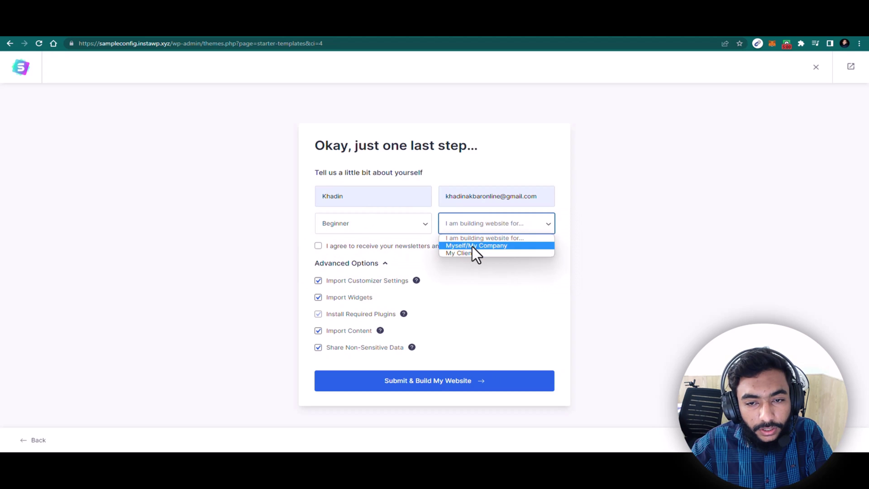
pyautogui.click(470, 252)
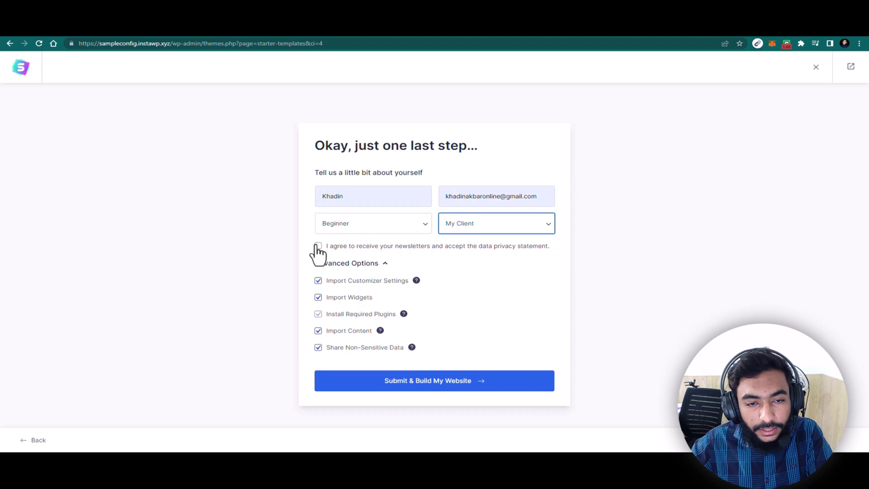
pyautogui.click(403, 395)
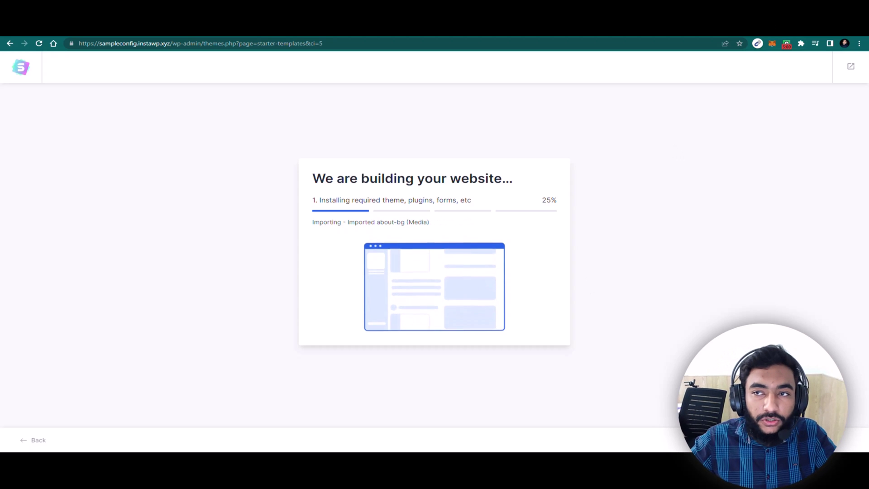
# - Visit themeforest.net in a new tab, then return to the WordPress dashboard tab
pyautogui.click(764, 23)
pyautogui.write('themeforest.net')
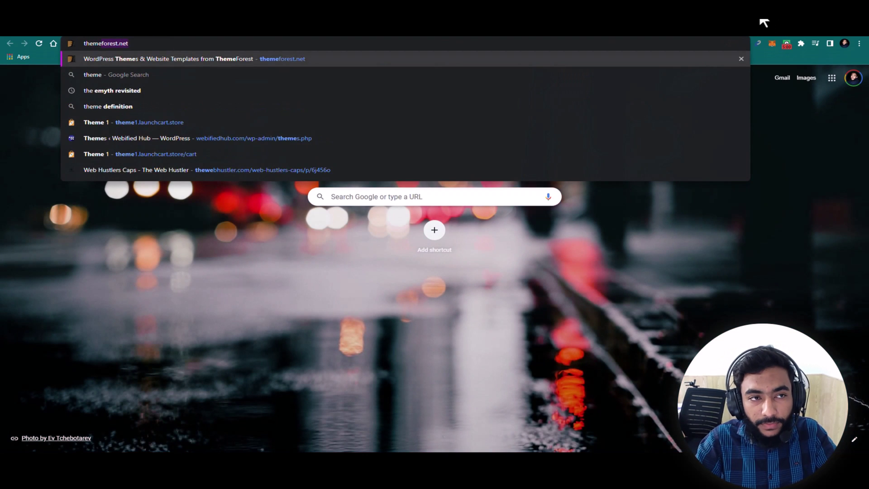
pyautogui.press('Return')
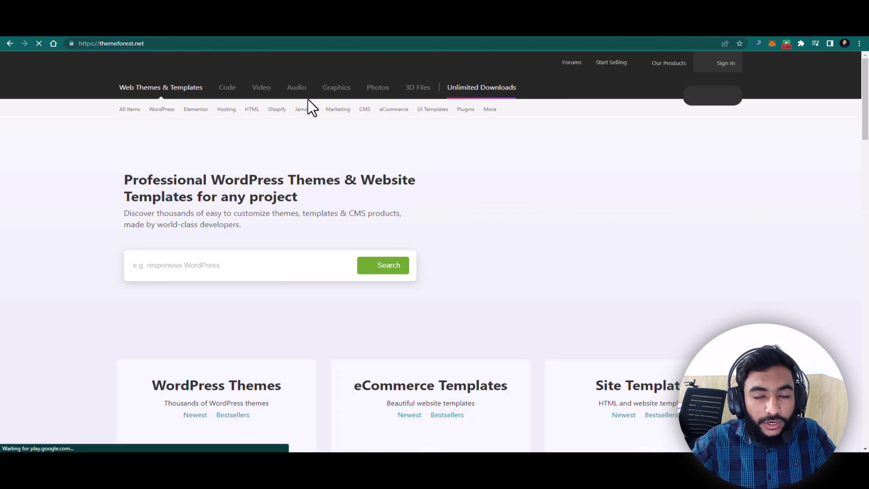
pyautogui.click(262, 269)
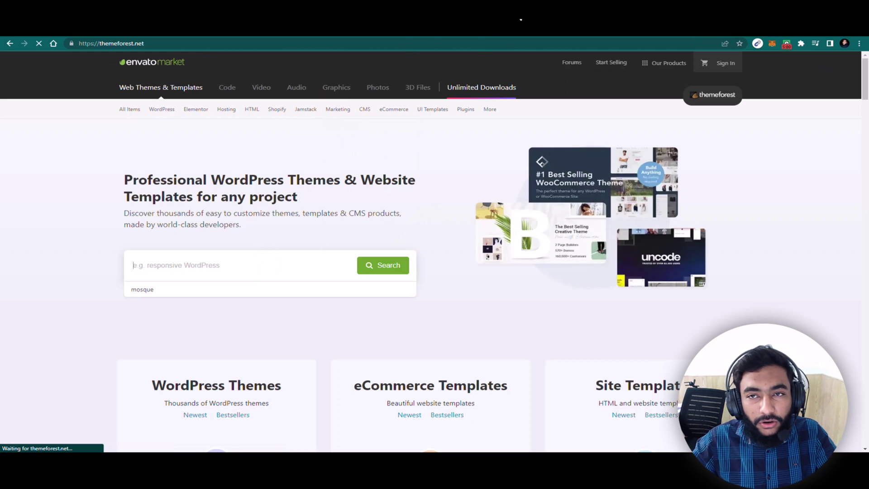
pyautogui.click(495, 21)
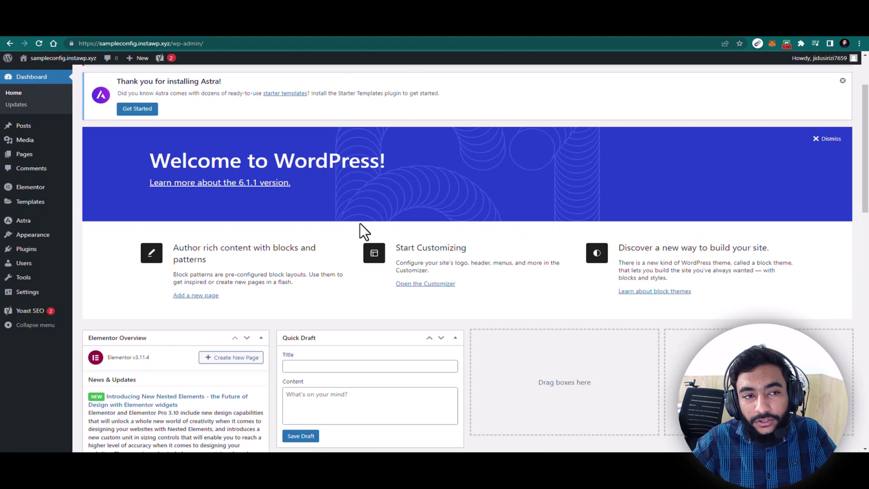
# - Return to the finished Starter Templates build and view the new sampleconfig.instawp.xyz site
pyautogui.click(411, 19)
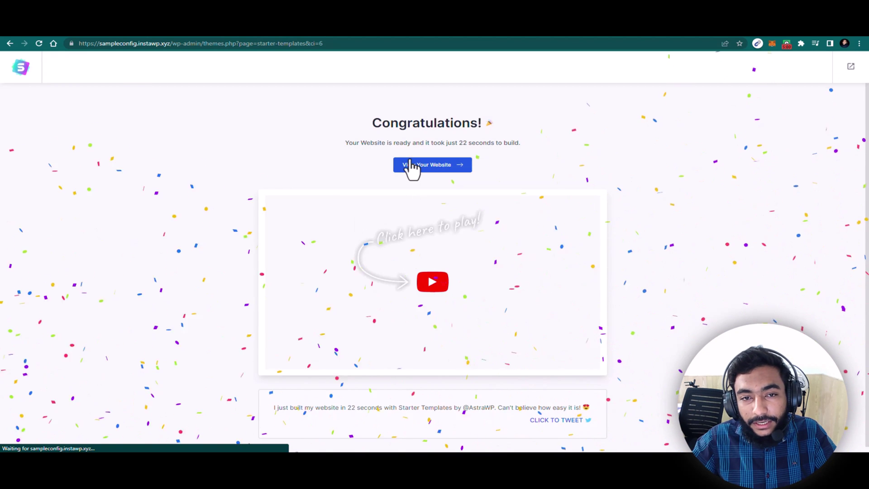
pyautogui.click(410, 164)
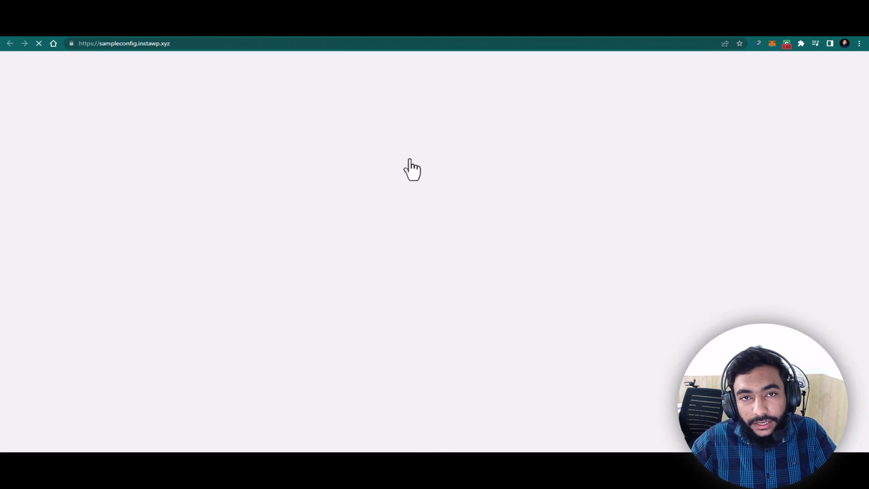